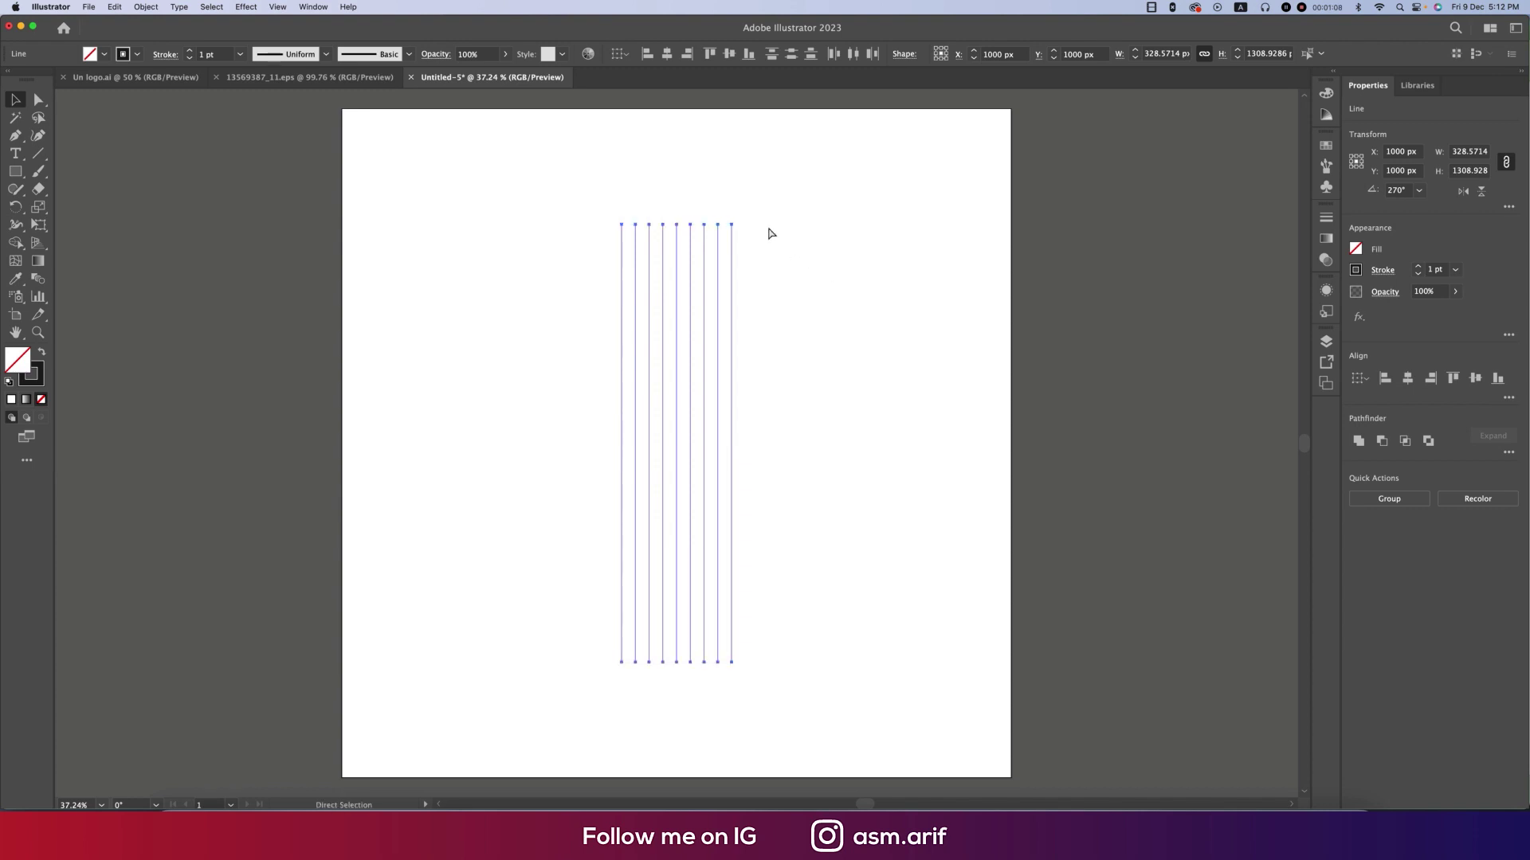
# - Duplicate the nine vertical lines in place and set the copy's rotation to 180° so it crosses the originals horizontally
pyautogui.press('super+c')
pyautogui.press('super+f')
pyautogui.click(1418, 192)
pyautogui.click(1442, 307)
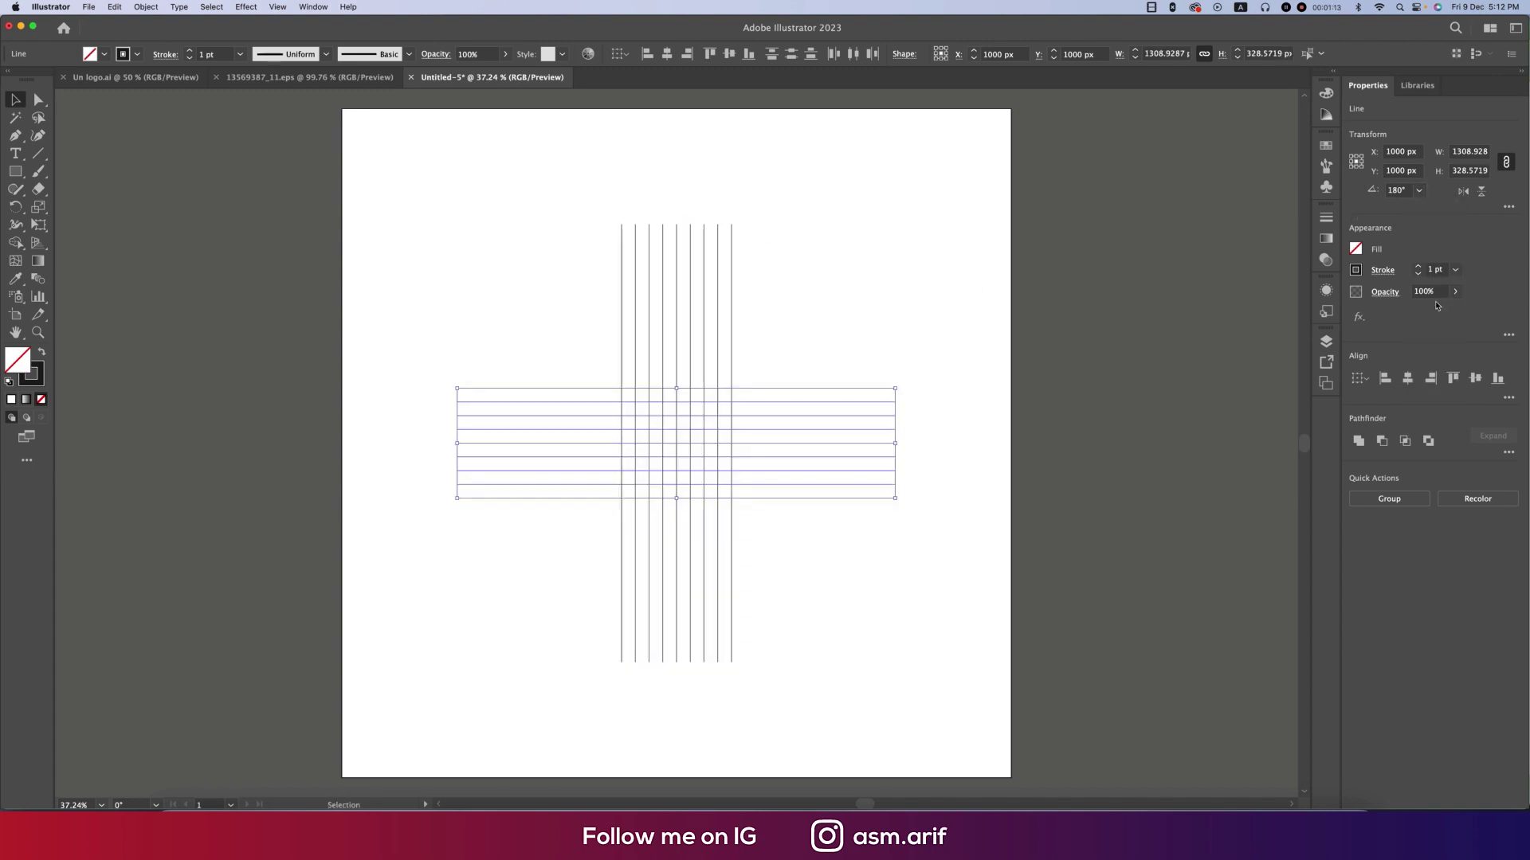
pyautogui.click(833, 353)
# - Select all the crossing lines and stretch them from the centre out to the artboard edges
pyautogui.moveTo(541, 307); pyautogui.dragTo(857, 541)
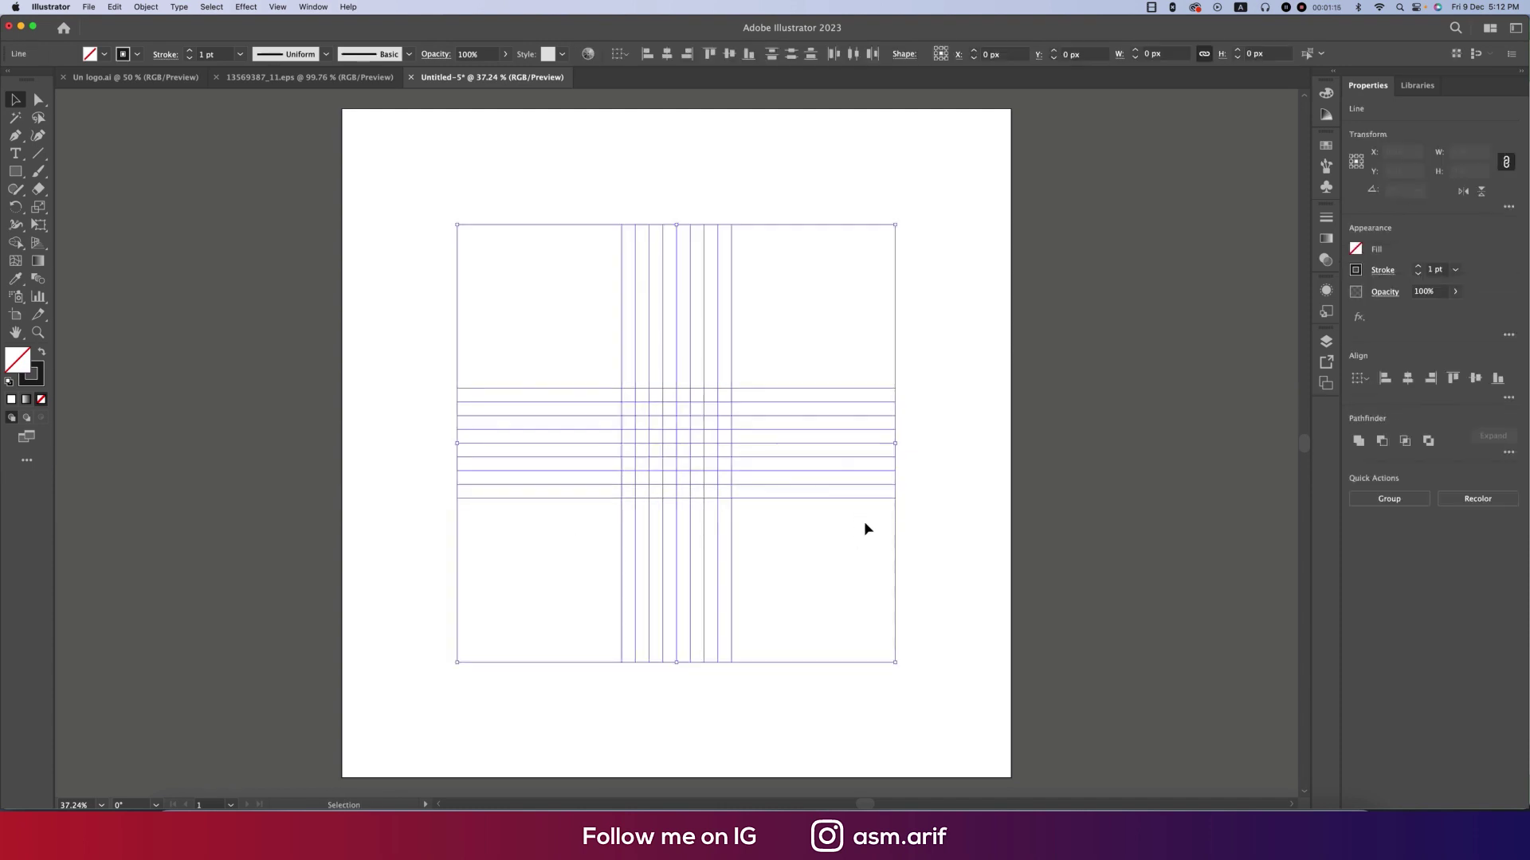
pyautogui.moveTo(896, 443); pyautogui.dragTo(1011, 455)
pyautogui.click(793, 314)
pyautogui.press('super+1')
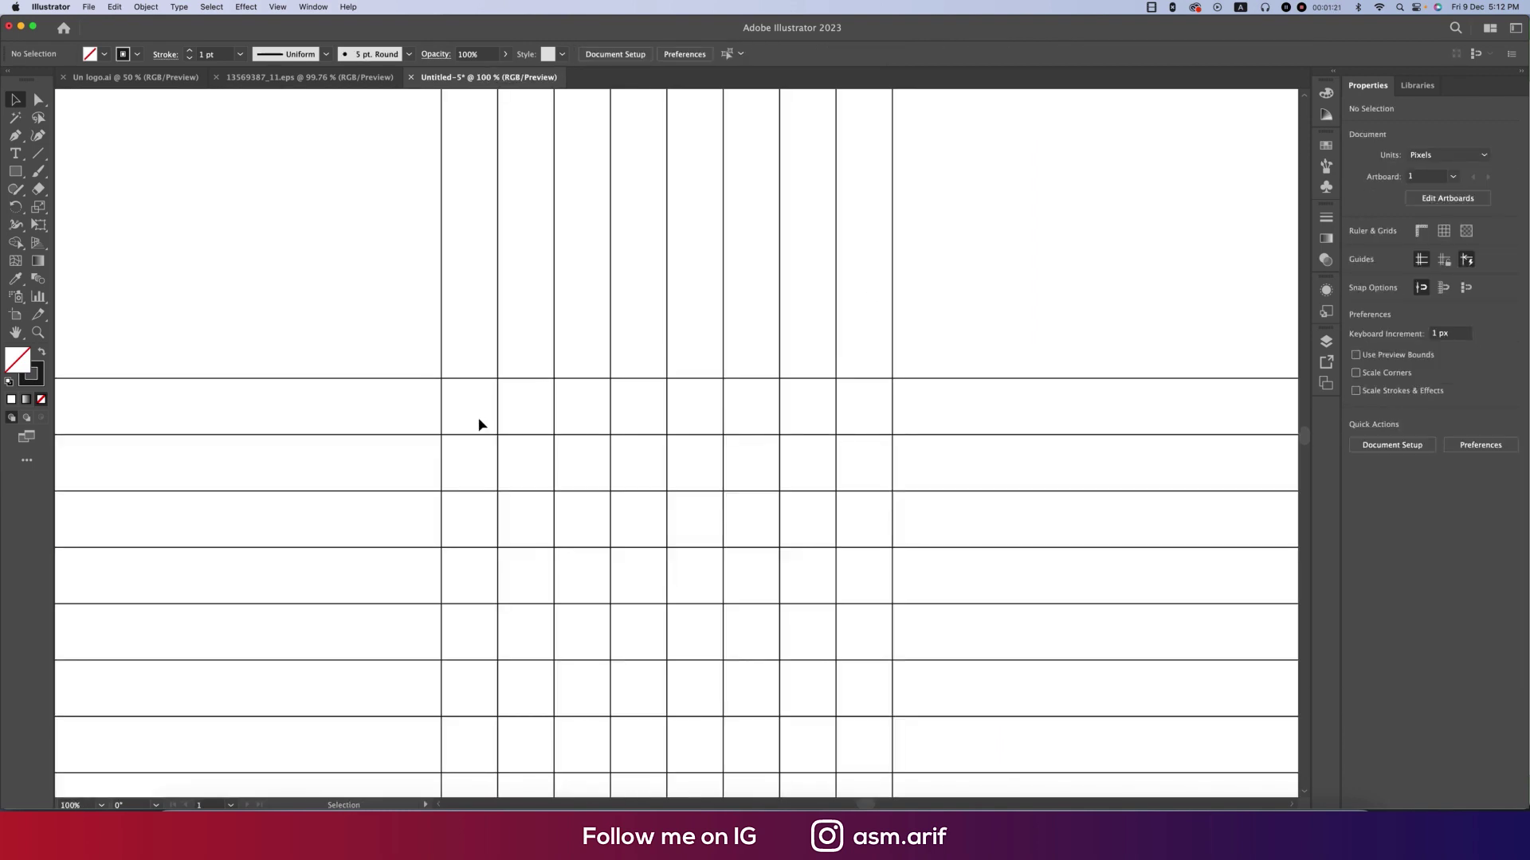
# - Draw a circle two grid cells wide, about 125.5 px, centred on the intersection one cell inside the grid's upper-left corner
pyautogui.scroll(-3, 480, 412)
pyautogui.moveTo(15, 171); pyautogui.dragTo(83, 208)
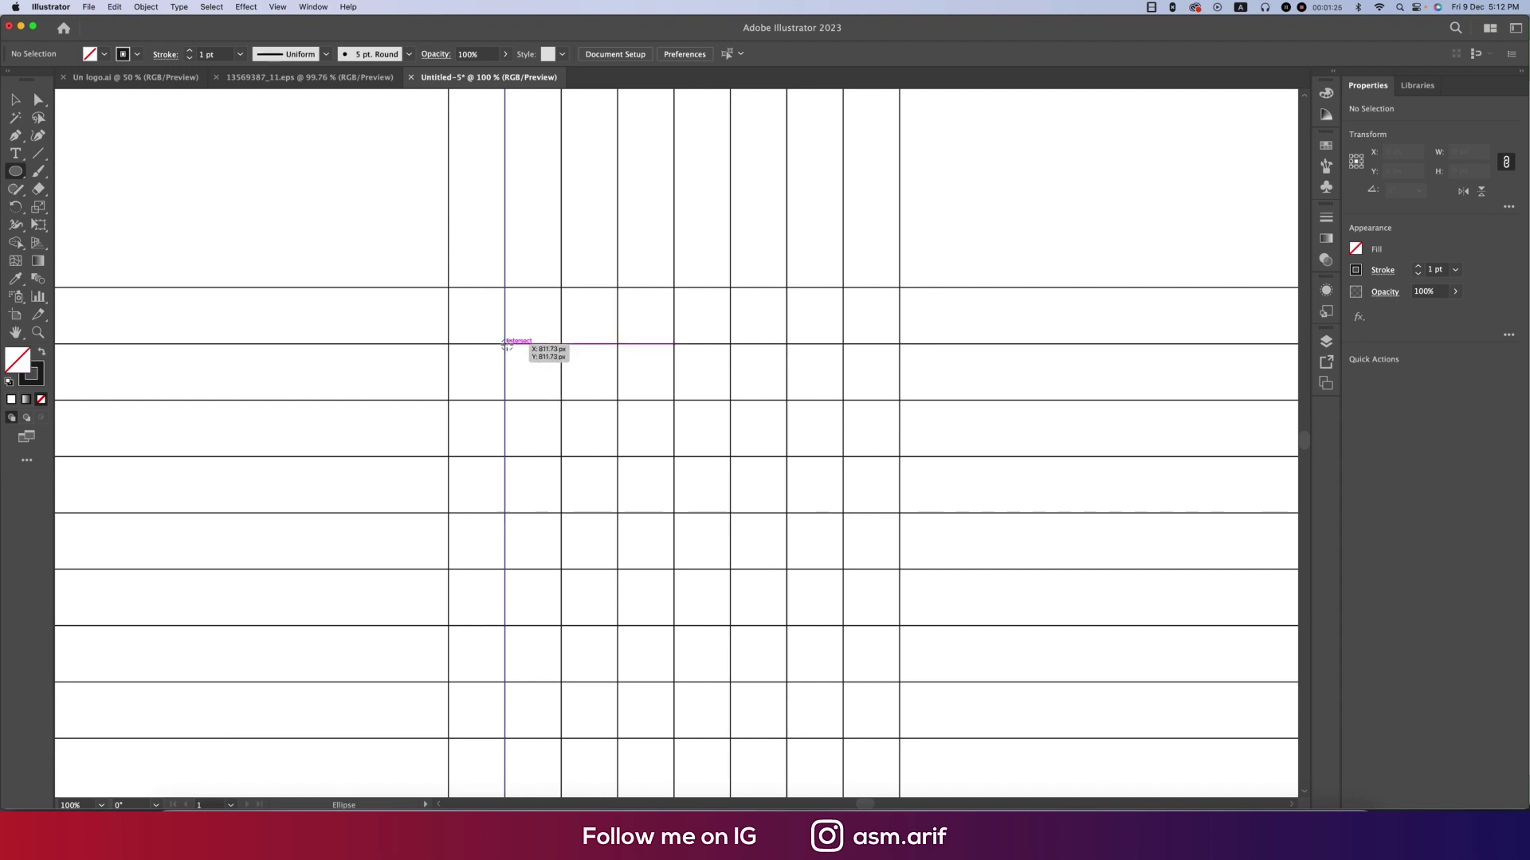
pyautogui.moveTo(505, 344); pyautogui.dragTo(544, 401)
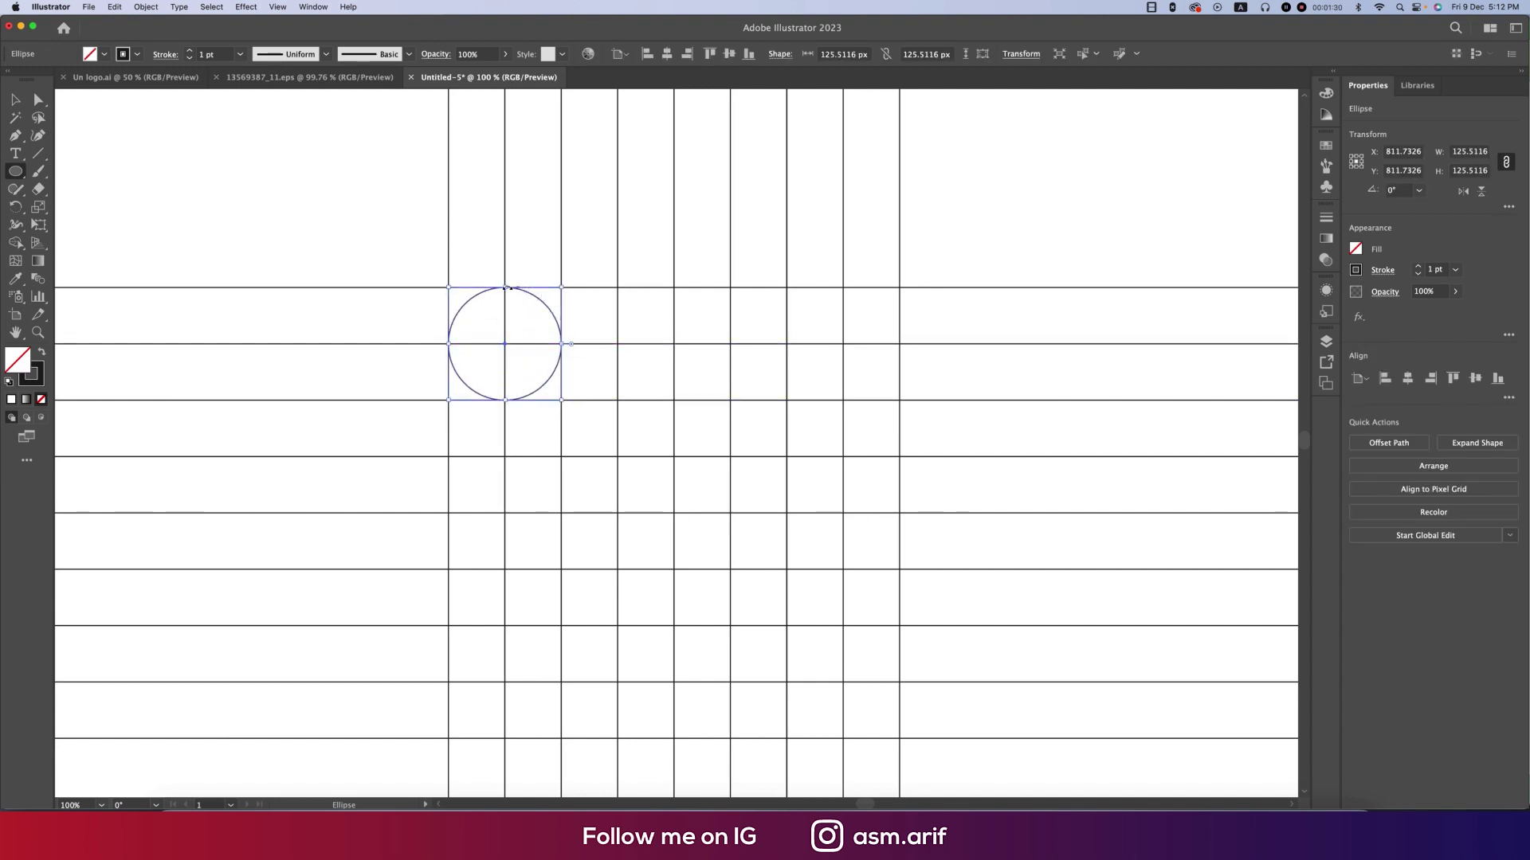
pyautogui.press('v')
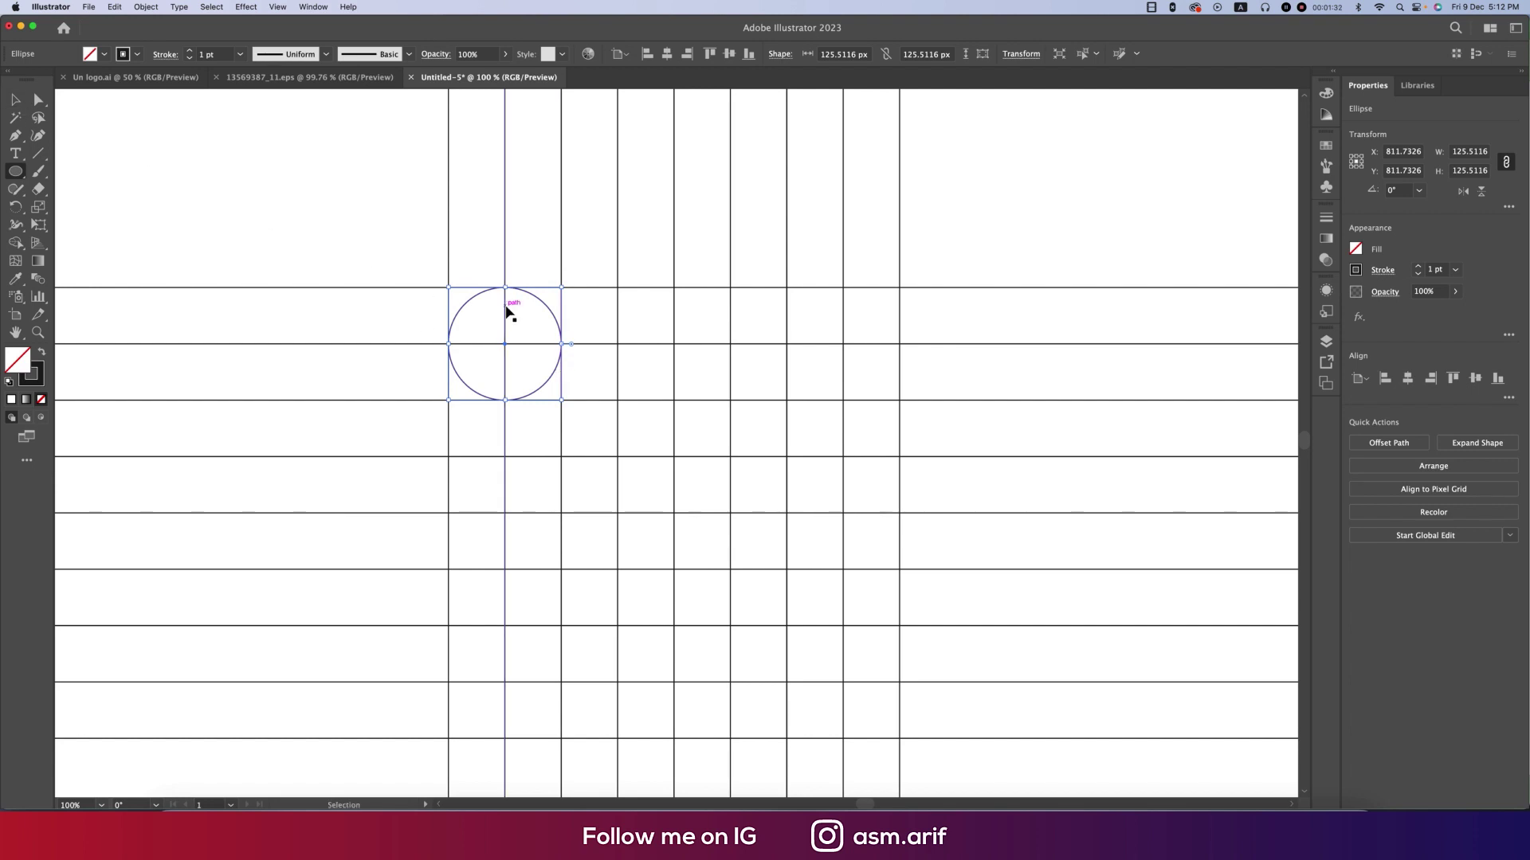
# - Duplicate the circle in place and enlarge the copy from its upper-left corner to three grid cells wide, about 188 px
pyautogui.press('super+c')
pyautogui.press('super+f')
pyautogui.moveTo(561, 400); pyautogui.dragTo(619, 471)
pyautogui.click(16, 100)
pyautogui.click(556, 365)
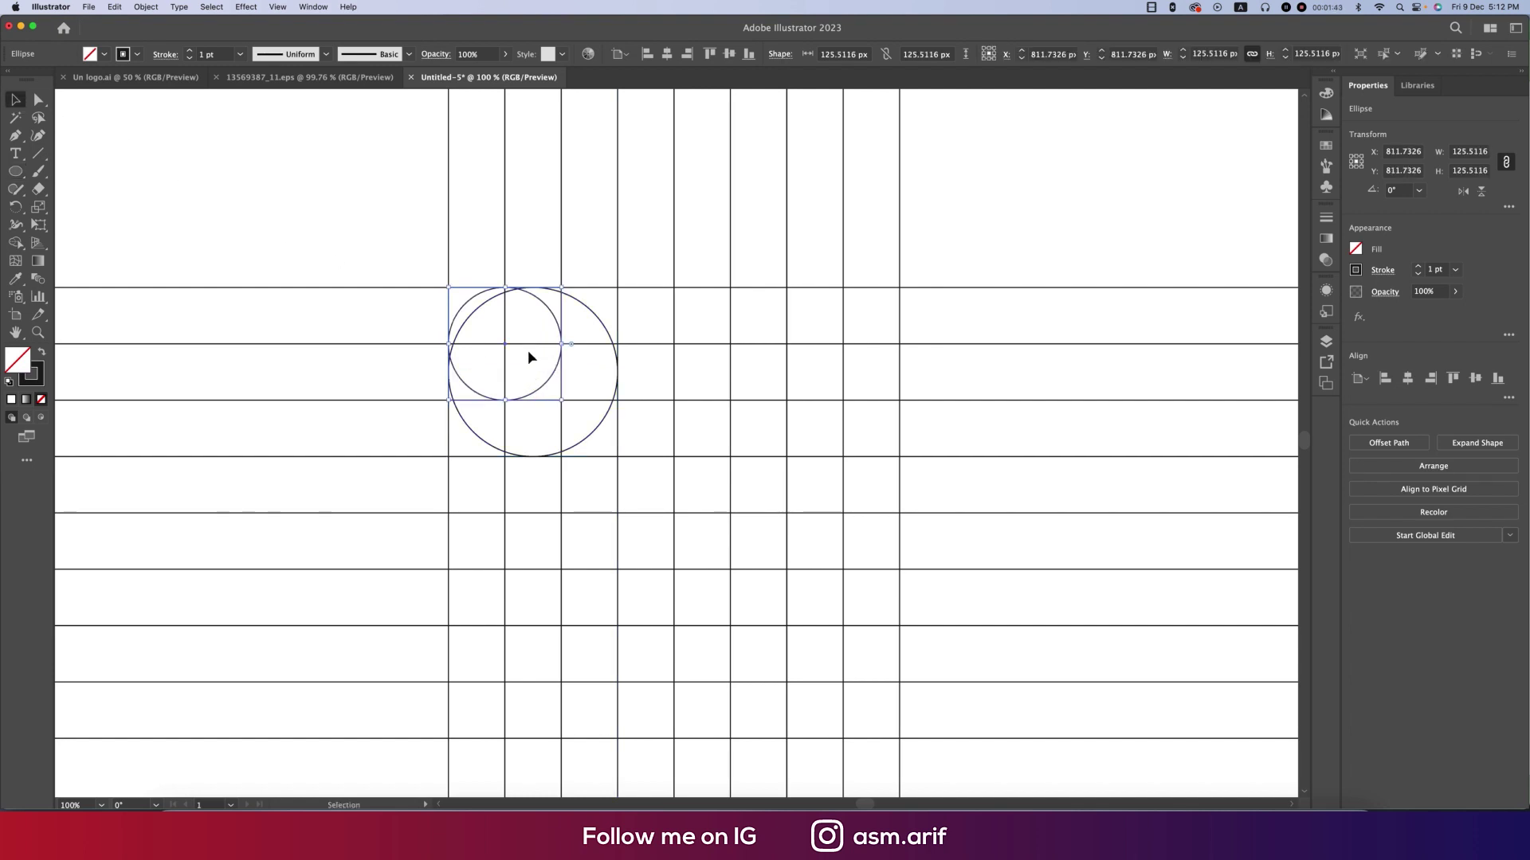
pyautogui.click(171, 199)
# - Draw a circle one grid cell wide centred inside the largest circle
pyautogui.click(16, 171)
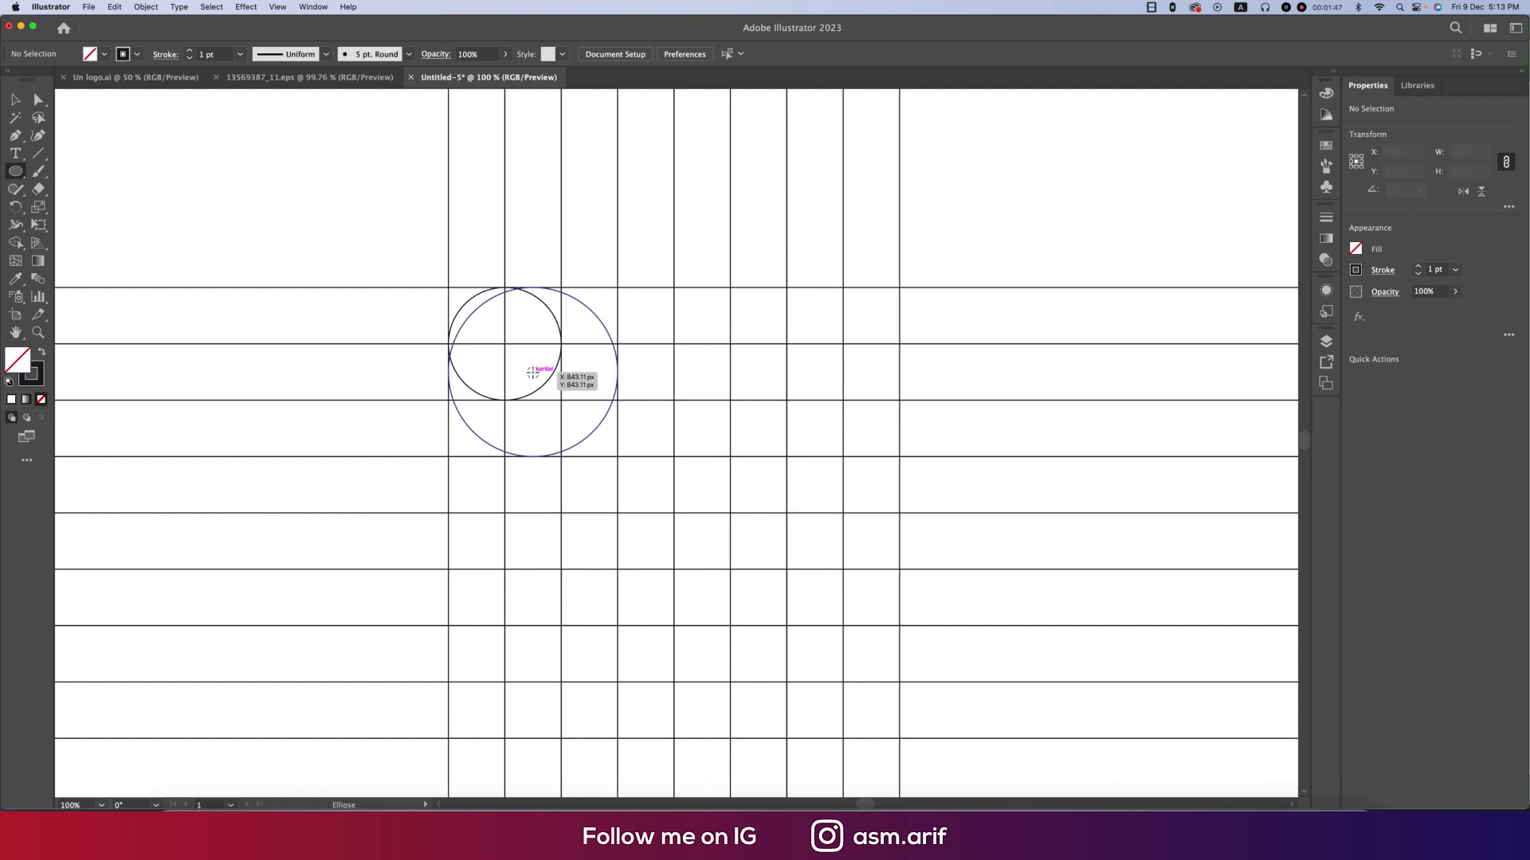
pyautogui.moveTo(532, 372); pyautogui.dragTo(560, 400)
pyautogui.press('super+minus')
pyautogui.press('v')
# - Duplicate the three circles two cells right and three cells down on the grid, and flip the copy horizontally and vertically
pyautogui.click(528, 343)
pyautogui.keyDown('shift'); pyautogui.click(529, 344); pyautogui.keyUp('shift')
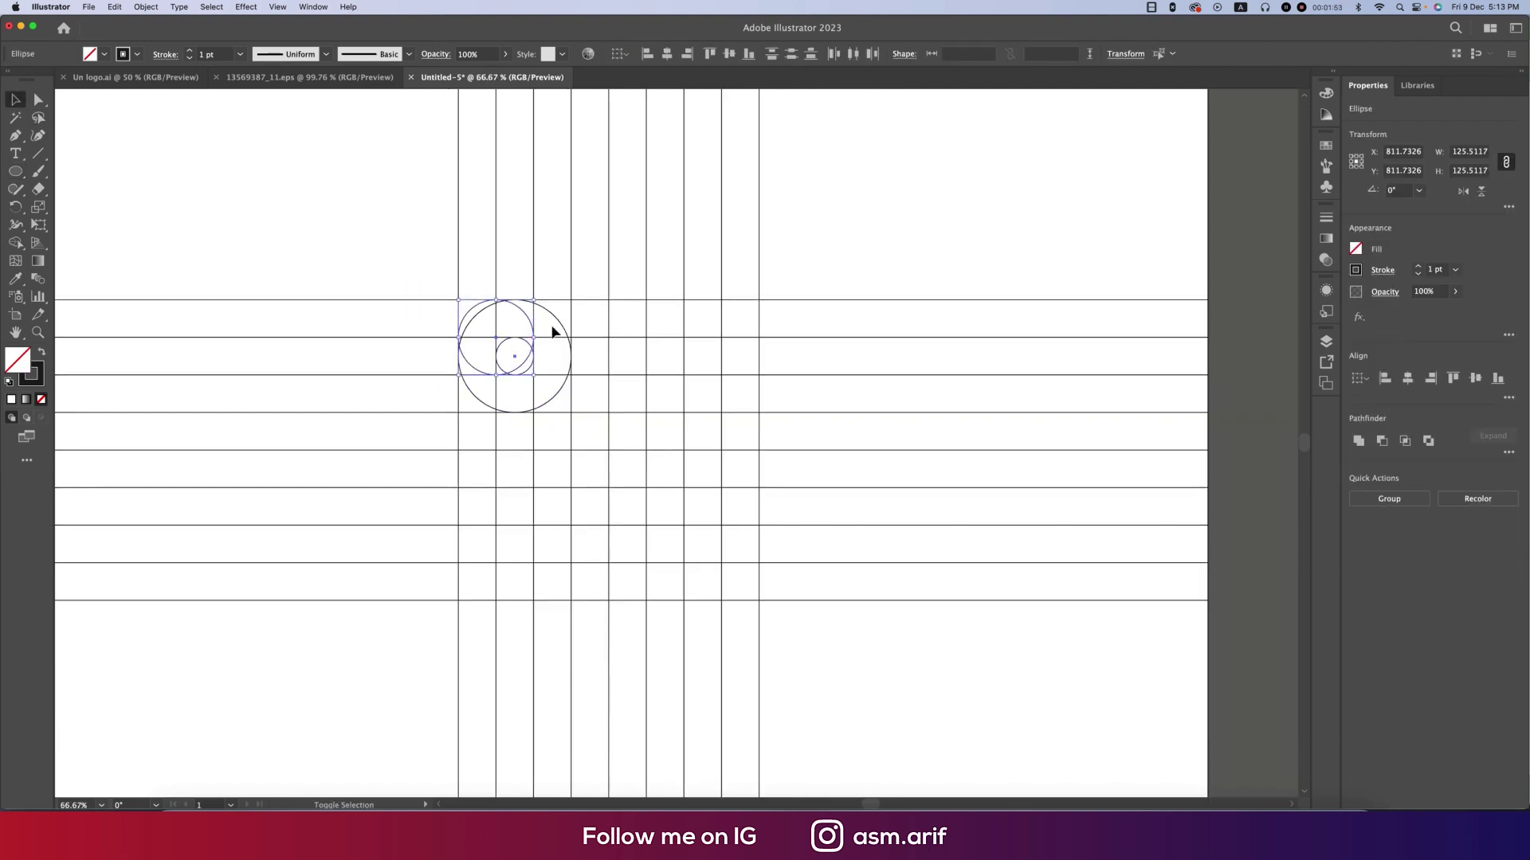
pyautogui.keyDown('shift'); pyautogui.click(558, 323); pyautogui.keyUp('shift')
pyautogui.press('super+c')
pyautogui.press('super+c')
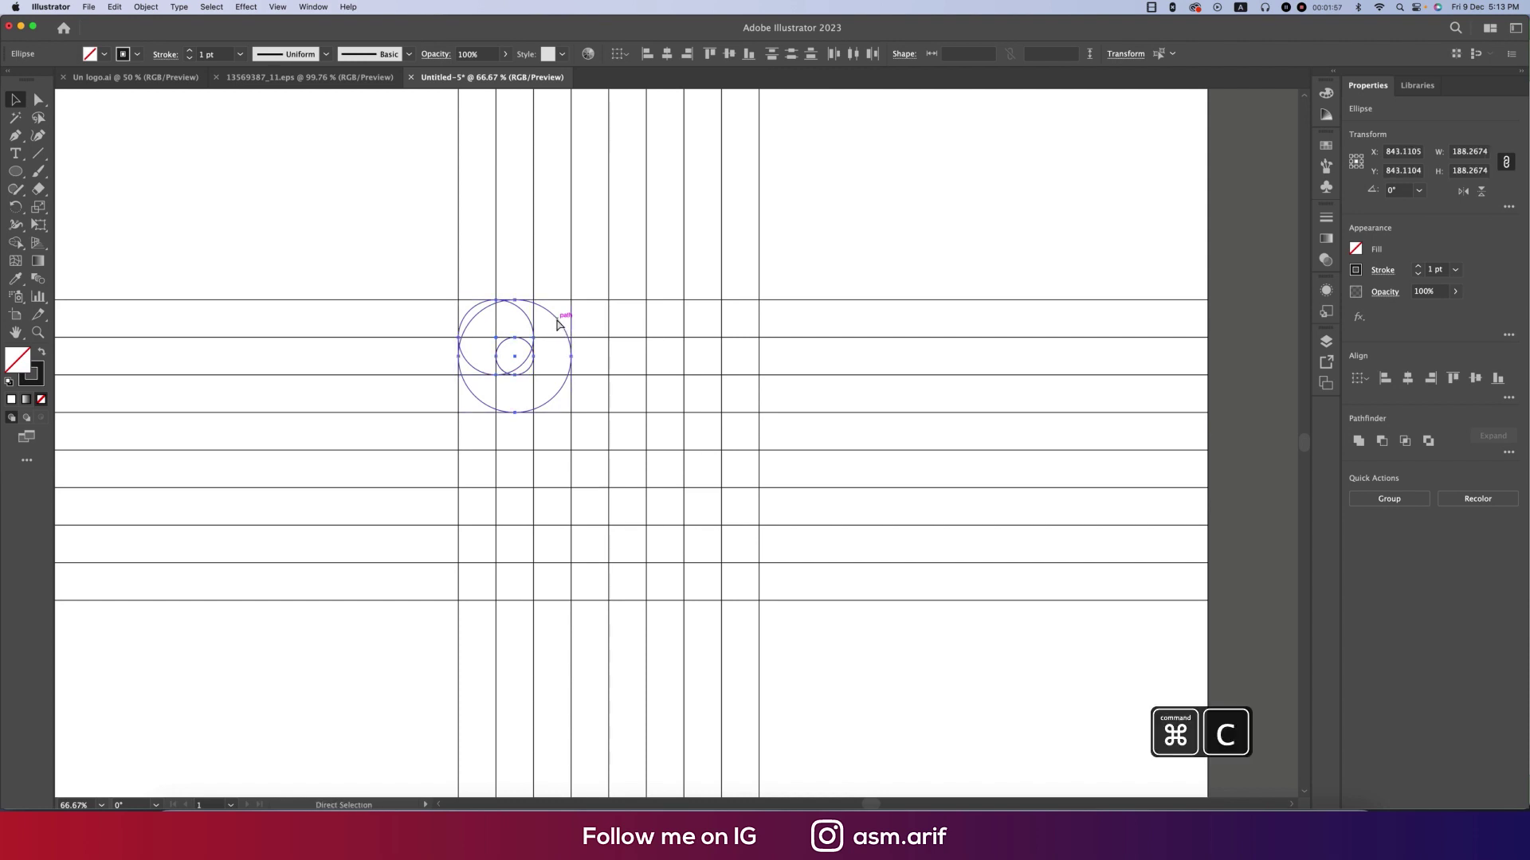
pyautogui.press('super+f')
pyautogui.moveTo(528, 368); pyautogui.dragTo(621, 452)
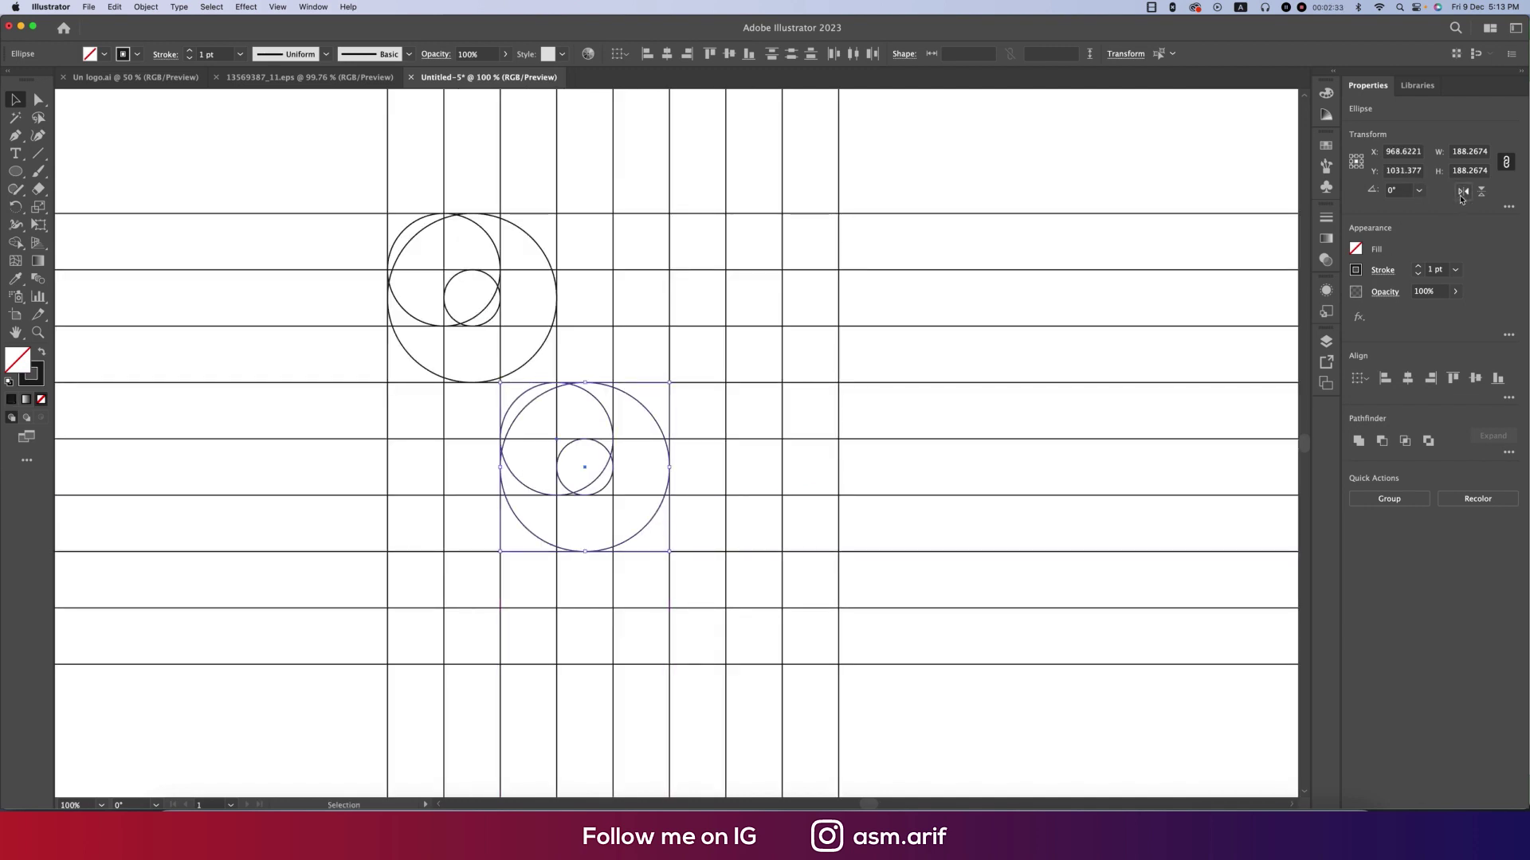
pyautogui.click(1462, 192)
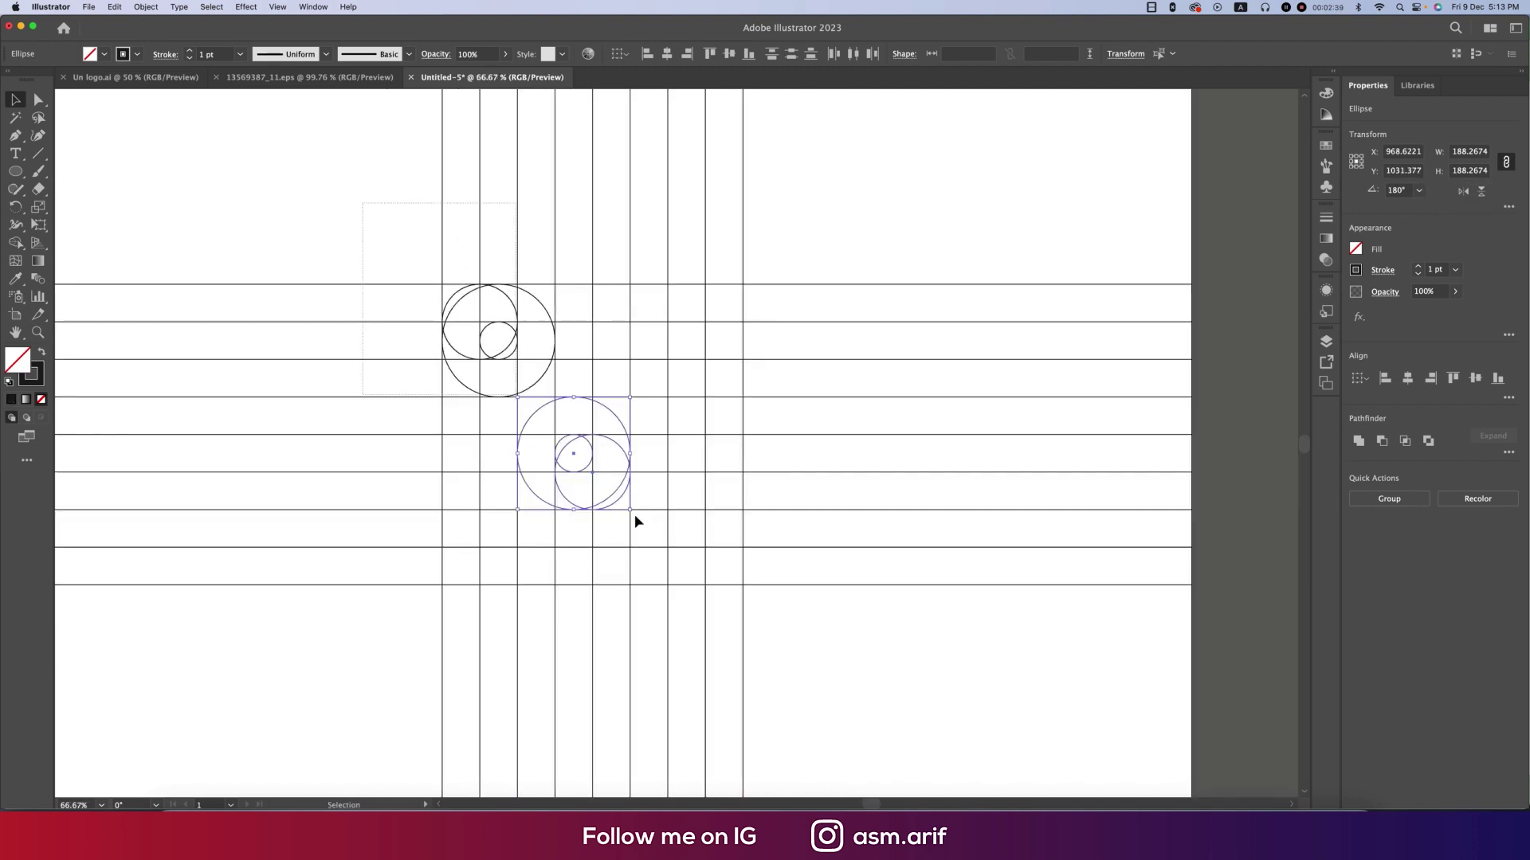
# - Select all the artwork and merge the curved central band between the two circle groups with Shape Builder, filled black without a stroke
pyautogui.moveTo(635, 521); pyautogui.dragTo(802, 642)
pyautogui.hotkey('shift', 'm')
pyautogui.click(15, 242)
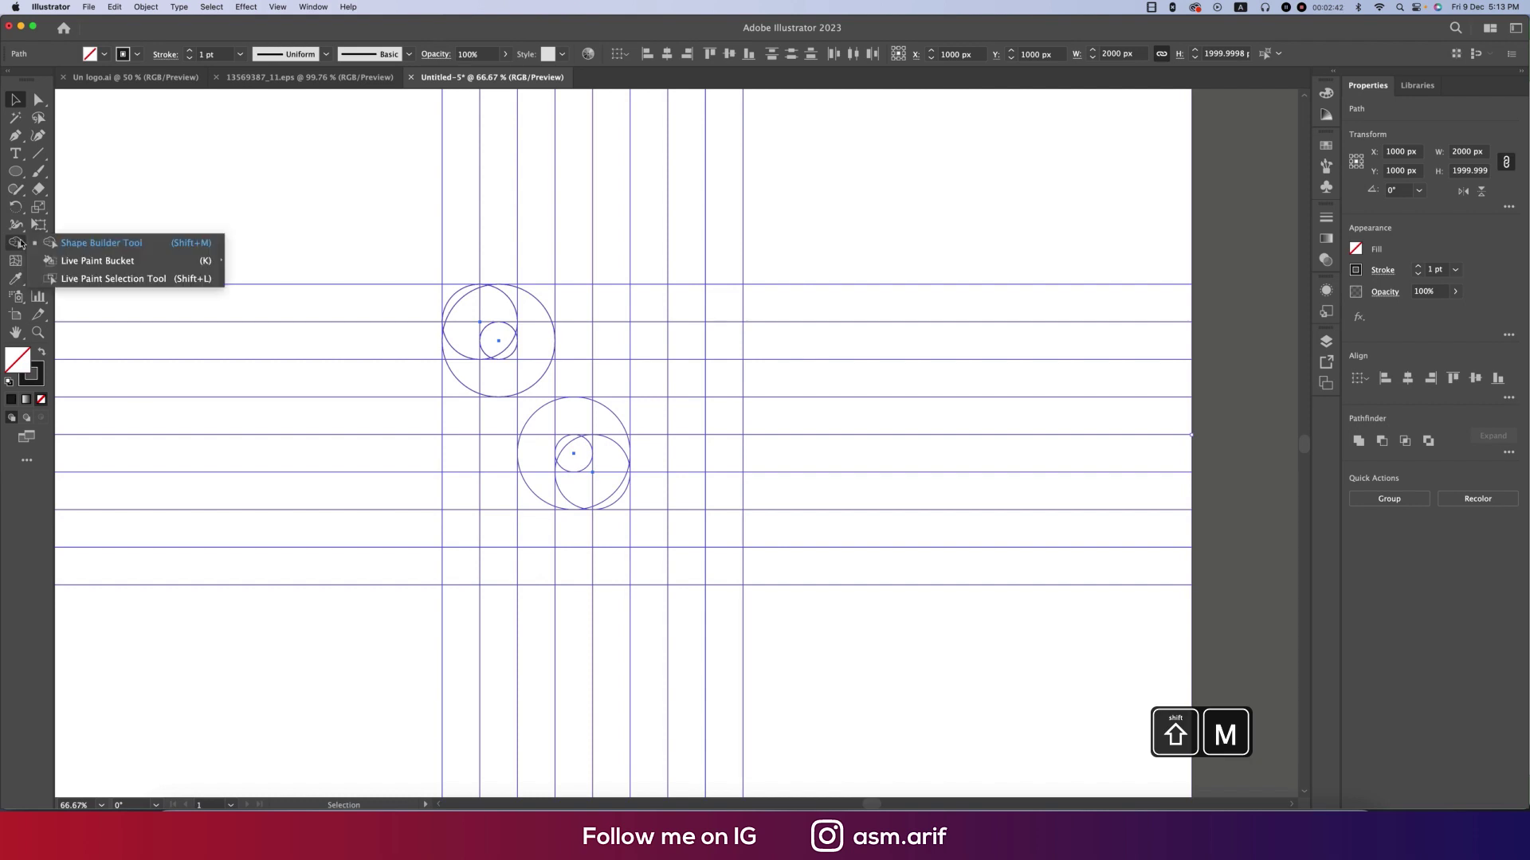
pyautogui.click(60, 243)
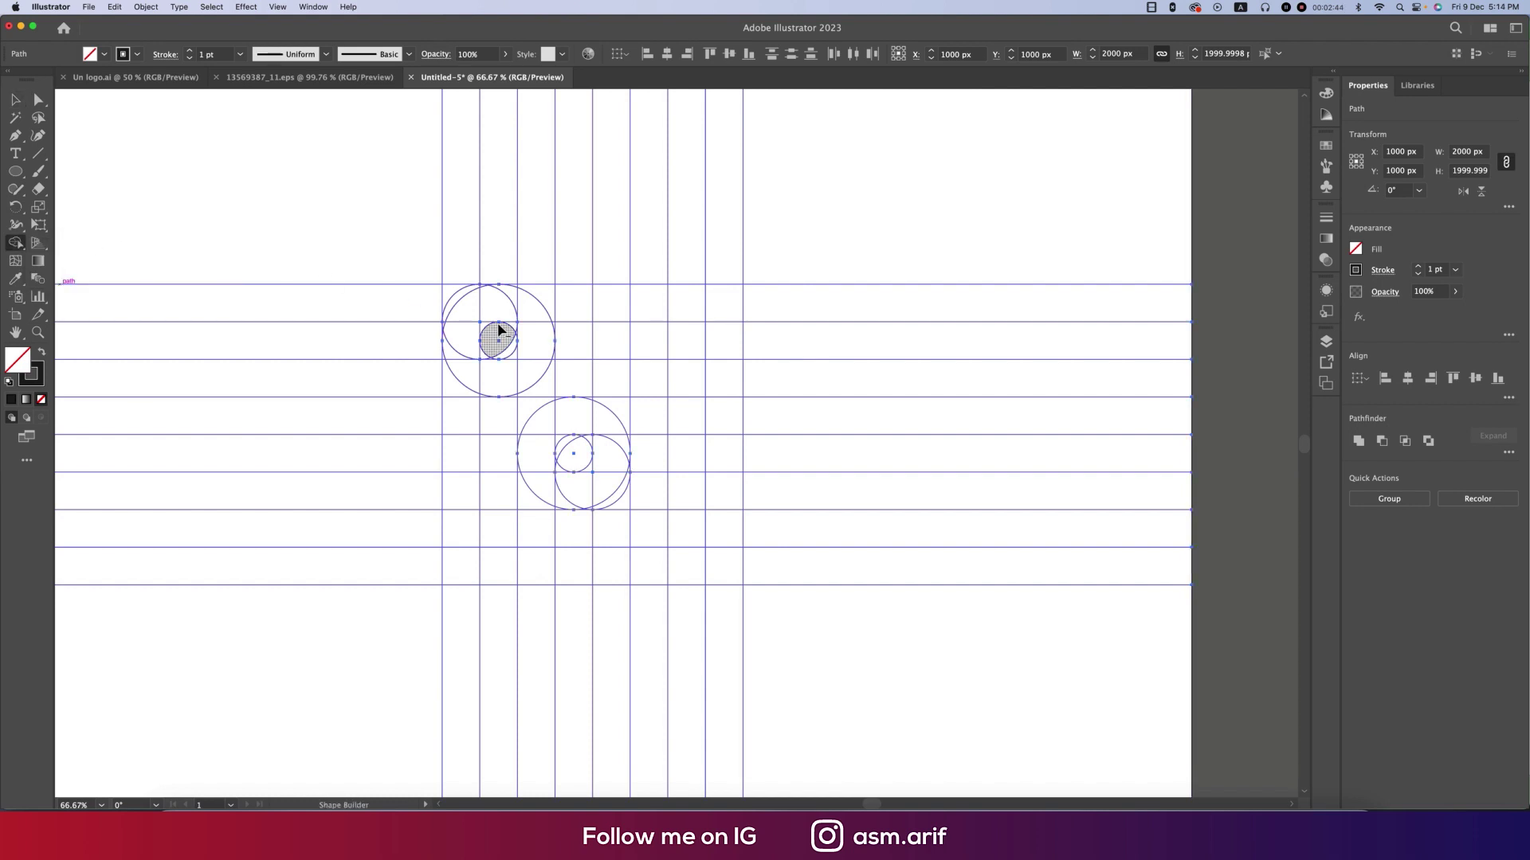
pyautogui.scroll(1, 501, 332)
pyautogui.moveTo(507, 276)
pyautogui.mouseDown()
pyautogui.moveTo(557, 310)
pyautogui.moveTo(581, 581)
pyautogui.moveTo(598, 590)
pyautogui.mouseUp()
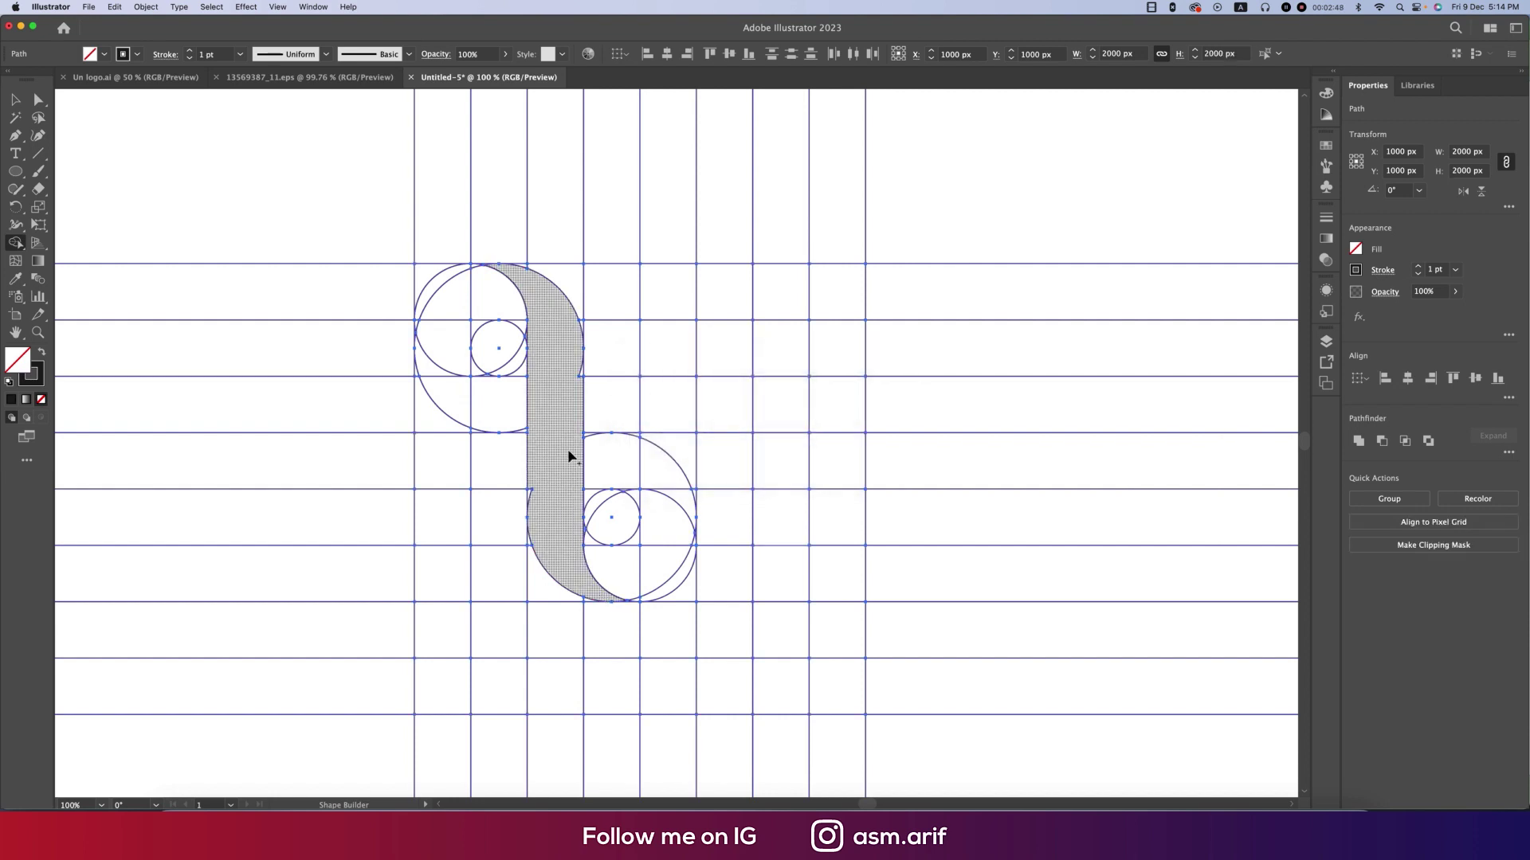
pyautogui.click(43, 355)
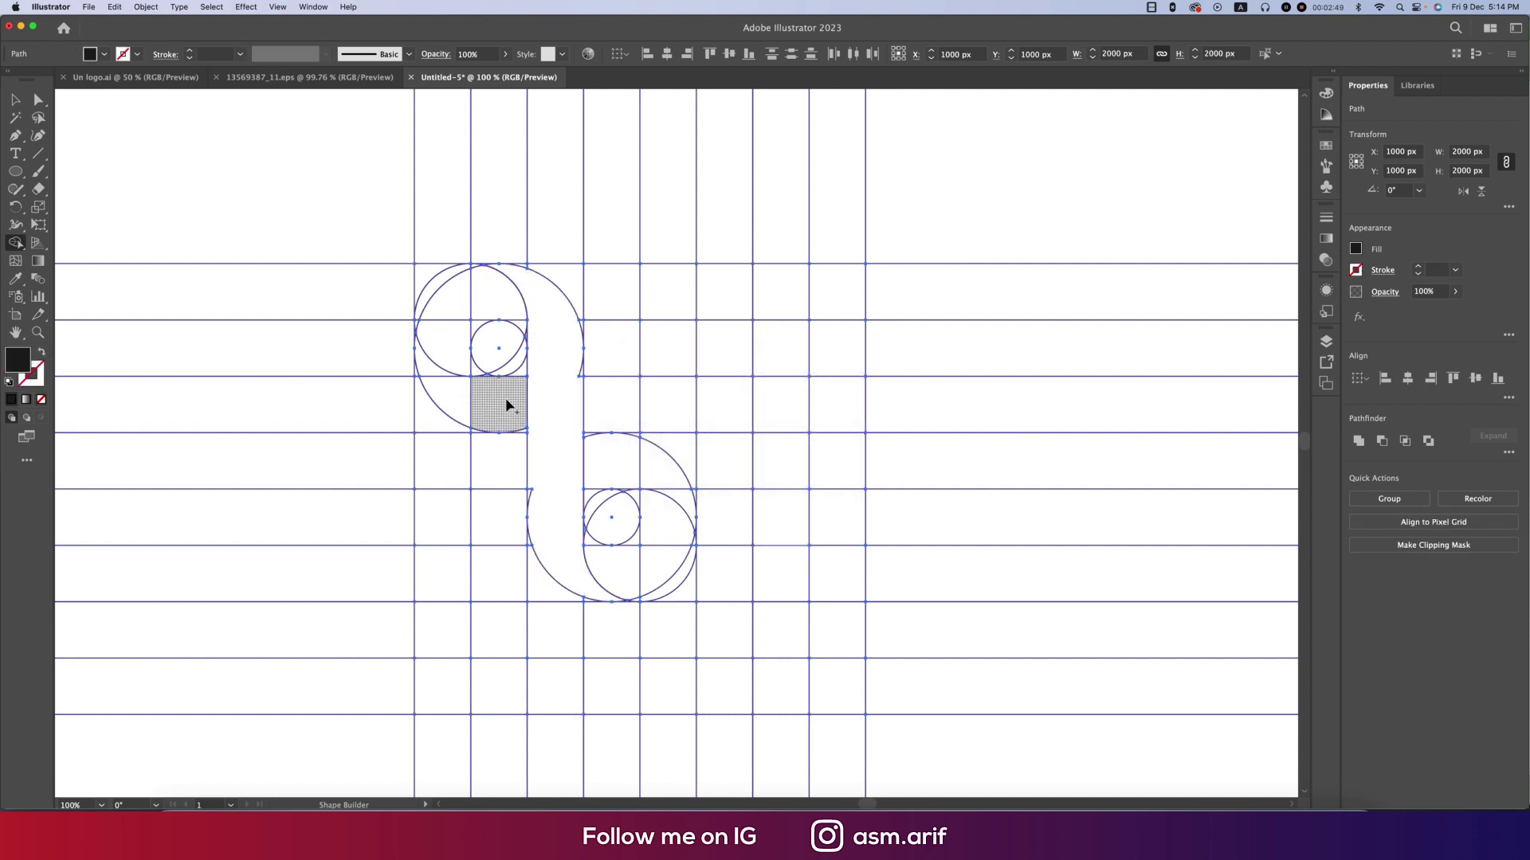
pyautogui.click(582, 386)
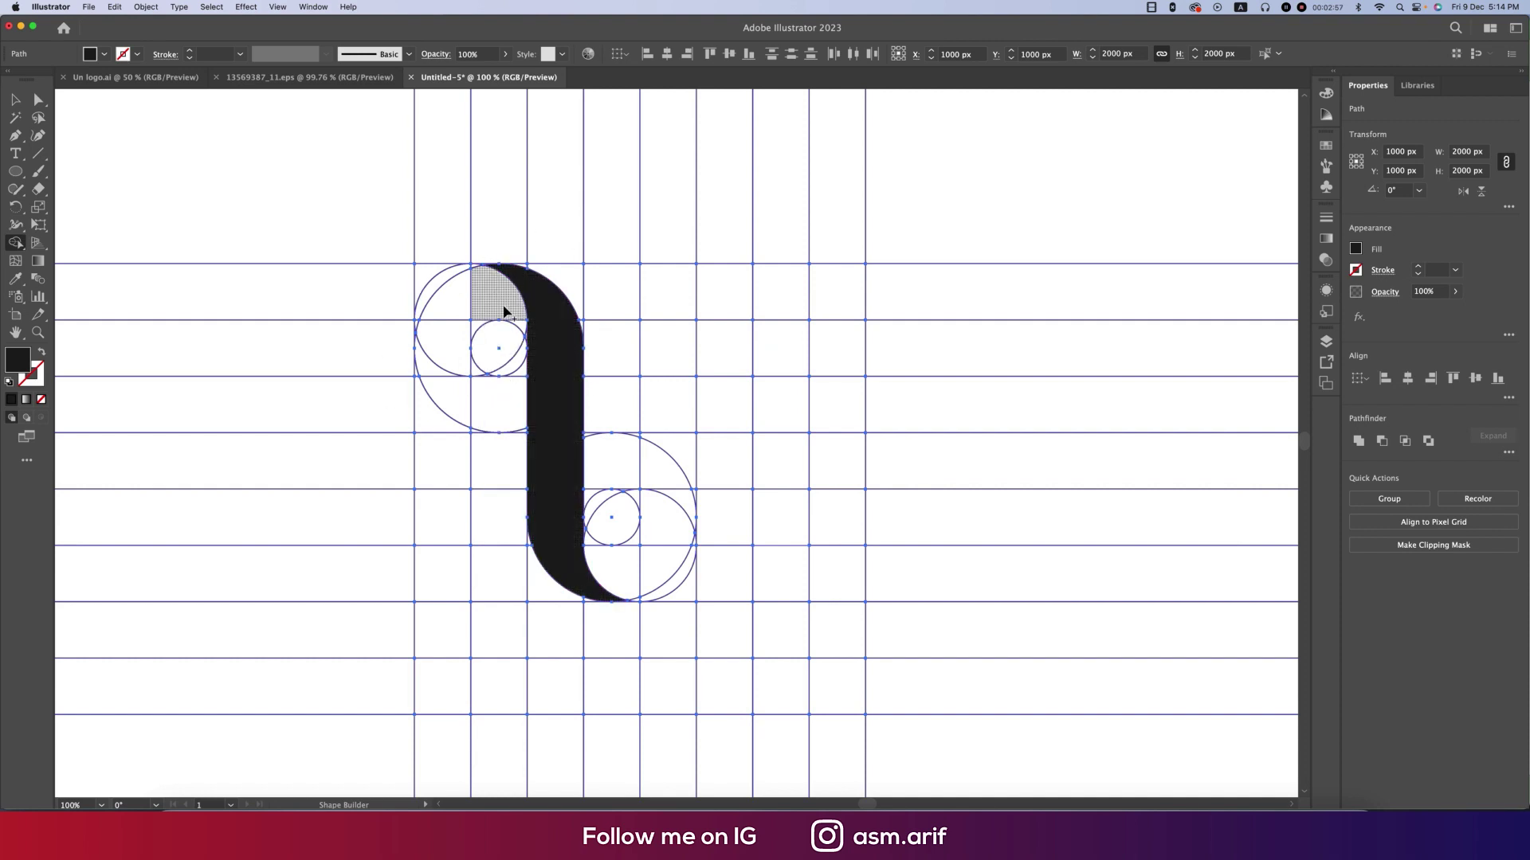
# - Merge the upper-left arch and the straight leg beneath it into one black shape with Shape Builder
pyautogui.scroll(1, 474, 303)
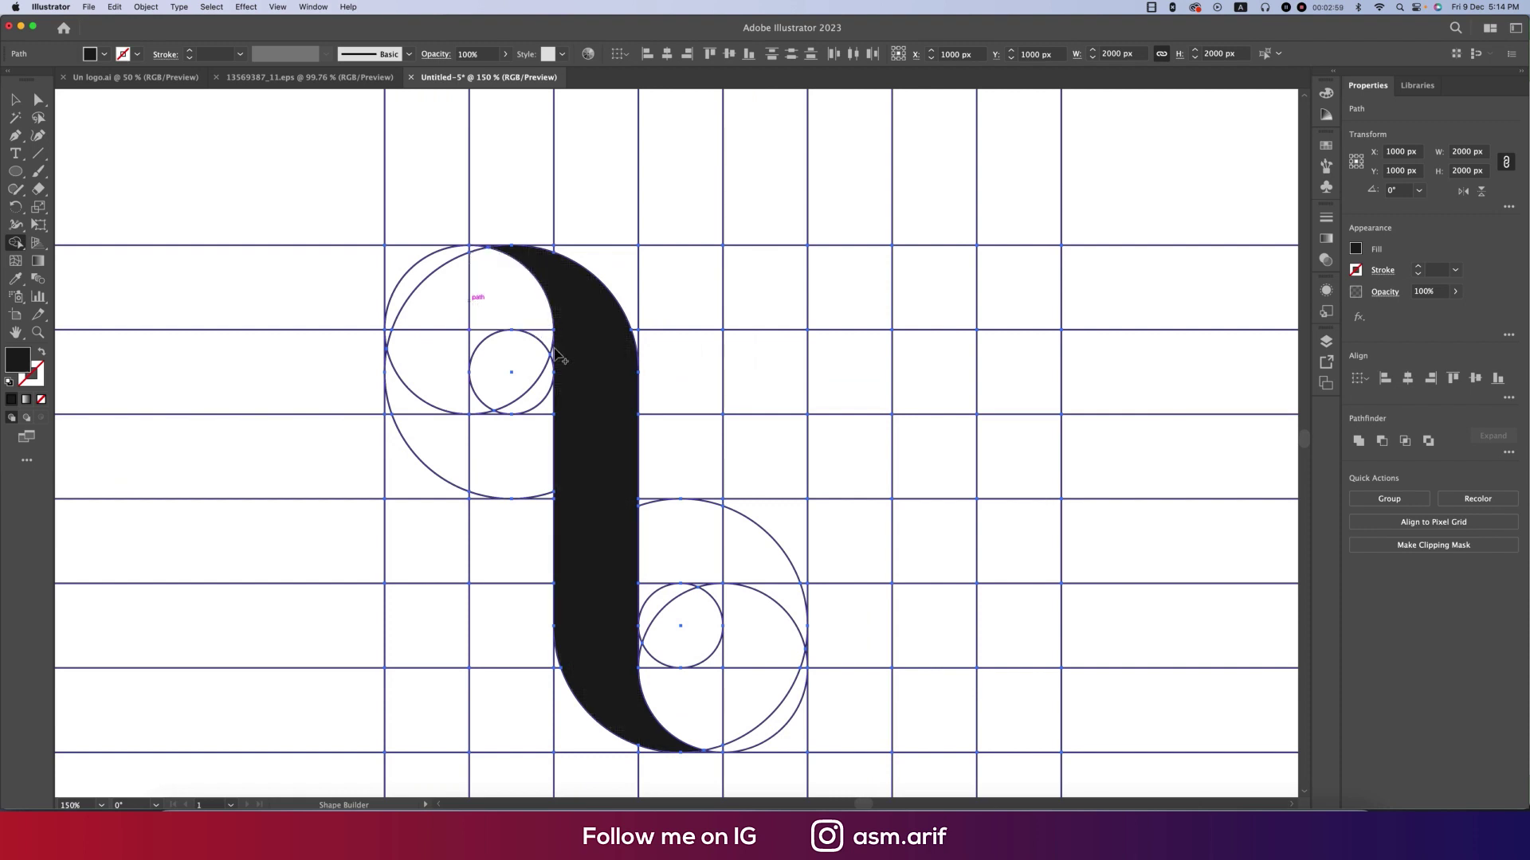
pyautogui.scroll(1, 556, 350)
pyautogui.moveTo(433, 290)
pyautogui.mouseDown()
pyautogui.moveTo(393, 403)
pyautogui.moveTo(458, 319)
pyautogui.moveTo(417, 406)
pyautogui.moveTo(406, 480)
pyautogui.moveTo(356, 420)
pyautogui.moveTo(413, 503)
pyautogui.moveTo(423, 594)
pyautogui.mouseUp()
pyautogui.scroll(-1, 408, 451)
pyautogui.scroll(-3, 393, 536)
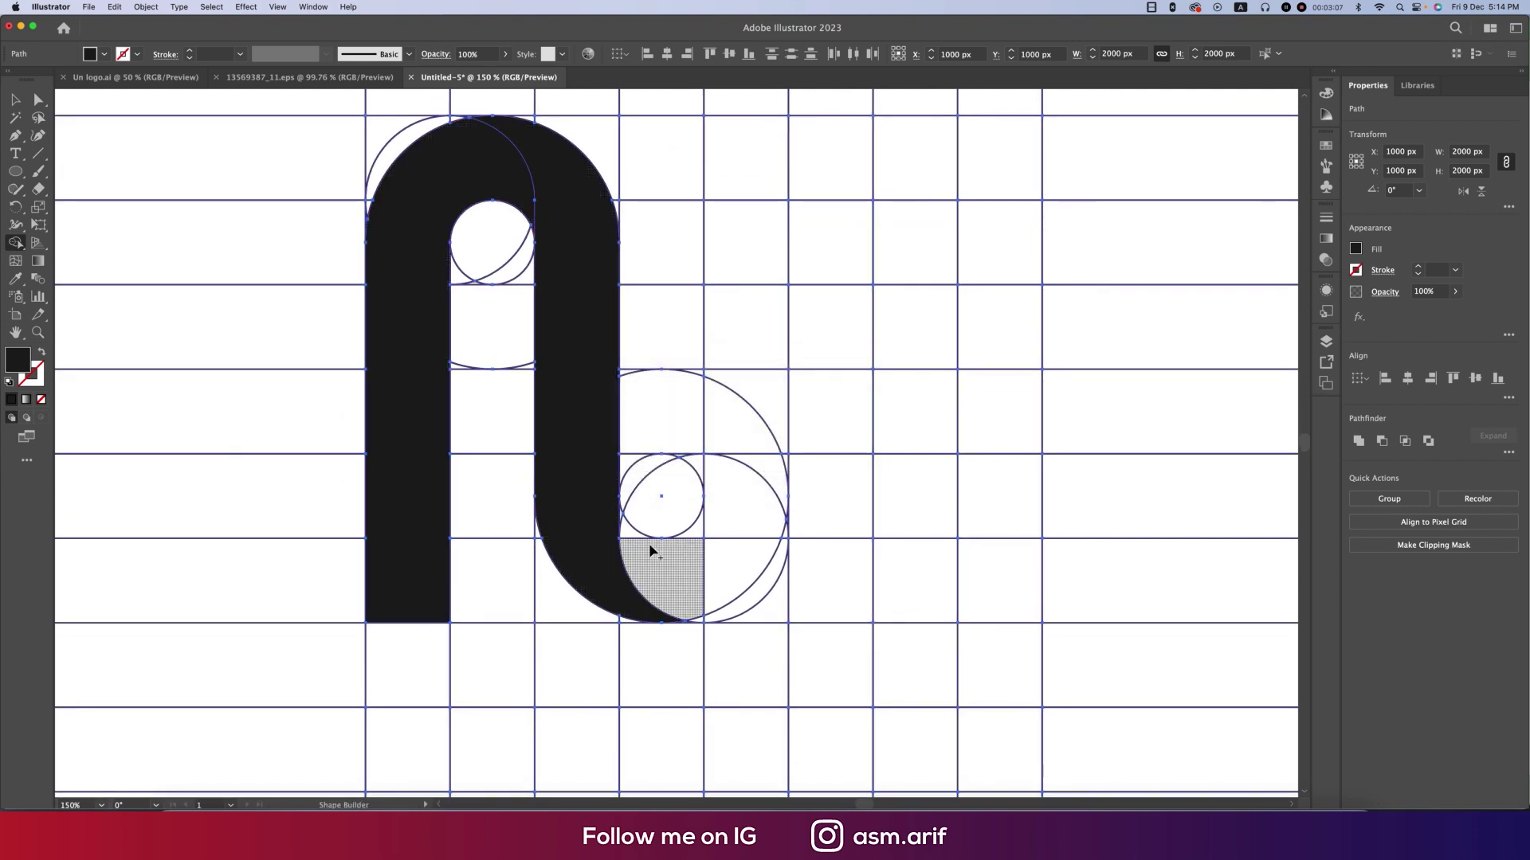
# - Merge the lower-right bowl and the stem above it, up to the top grid line, into one black shape with Shape Builder
pyautogui.scroll(1, 690, 606)
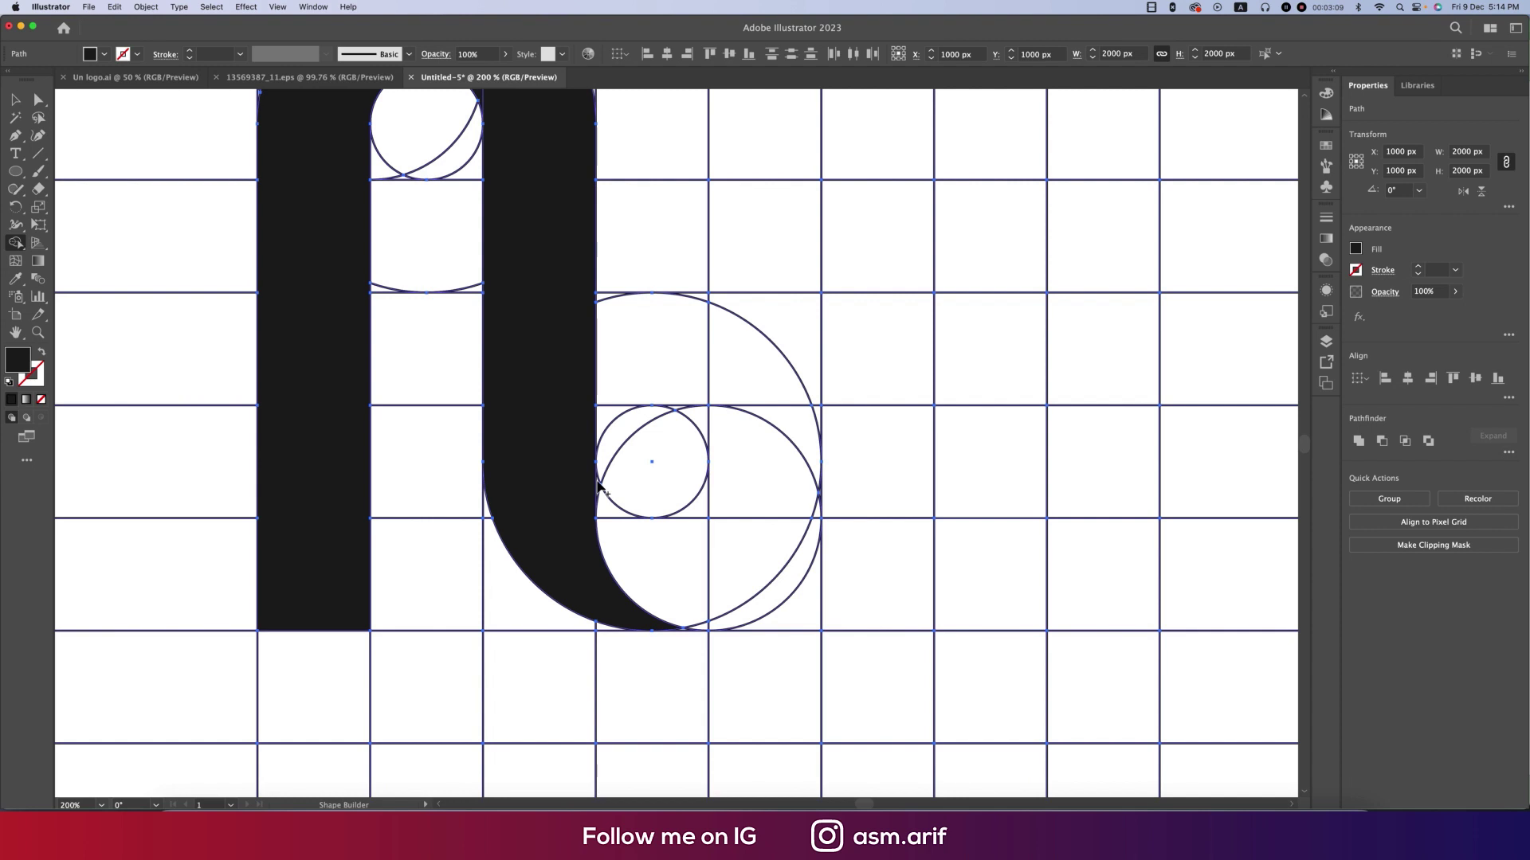
pyautogui.moveTo(600, 494)
pyautogui.mouseDown()
pyautogui.moveTo(694, 589)
pyautogui.moveTo(743, 559)
pyautogui.moveTo(683, 532)
pyautogui.moveTo(730, 488)
pyautogui.moveTo(733, 540)
pyautogui.moveTo(759, 513)
pyautogui.moveTo(781, 366)
pyautogui.moveTo(799, 471)
pyautogui.mouseUp()
pyautogui.scroll(-1, 758, 514)
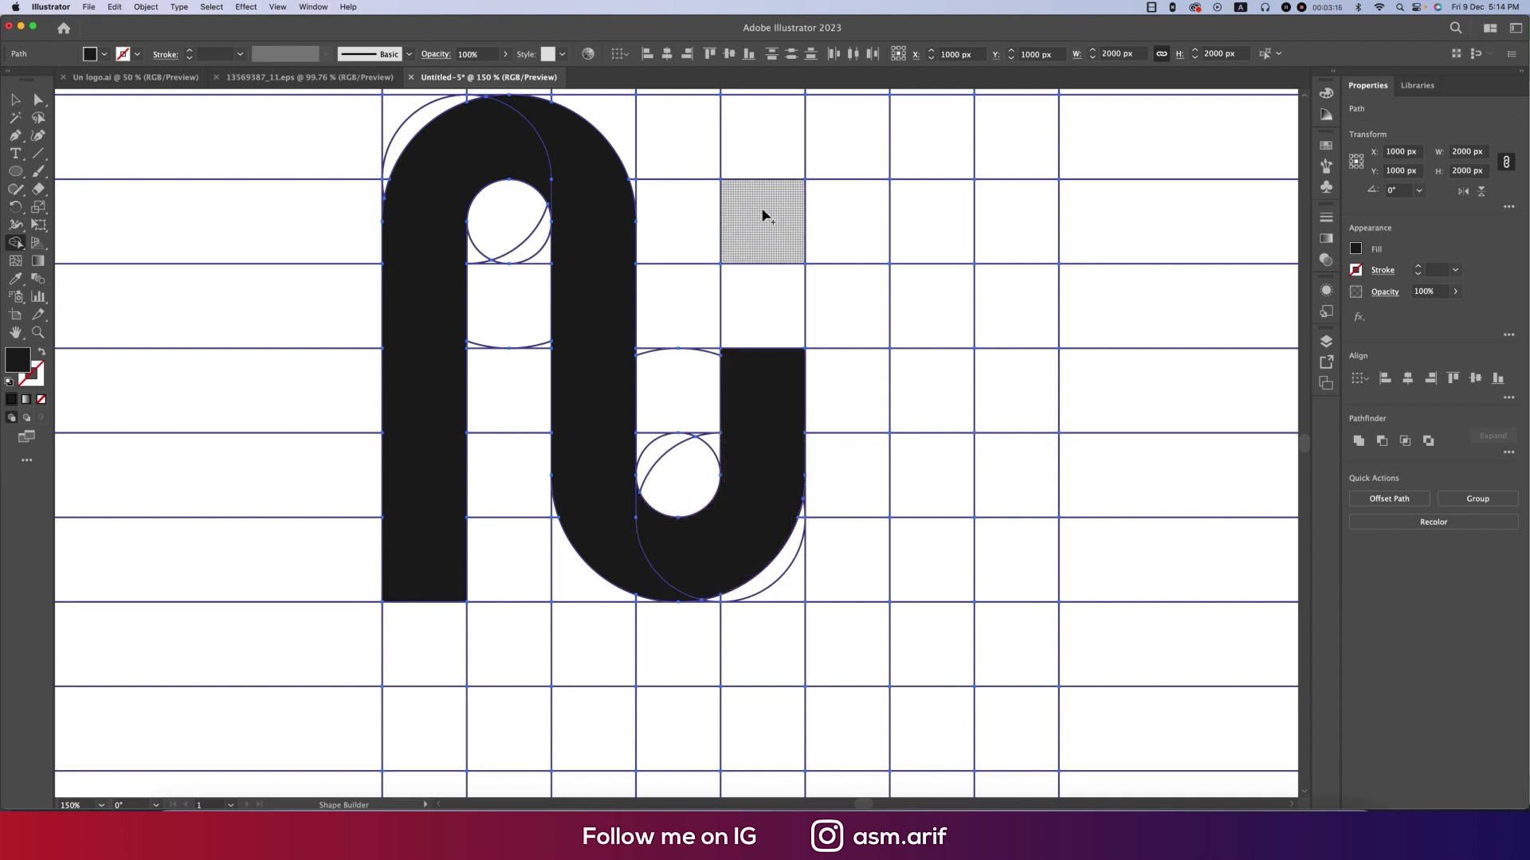
pyautogui.moveTo(763, 176); pyautogui.dragTo(779, 385)
pyautogui.scroll(-1, 778, 386)
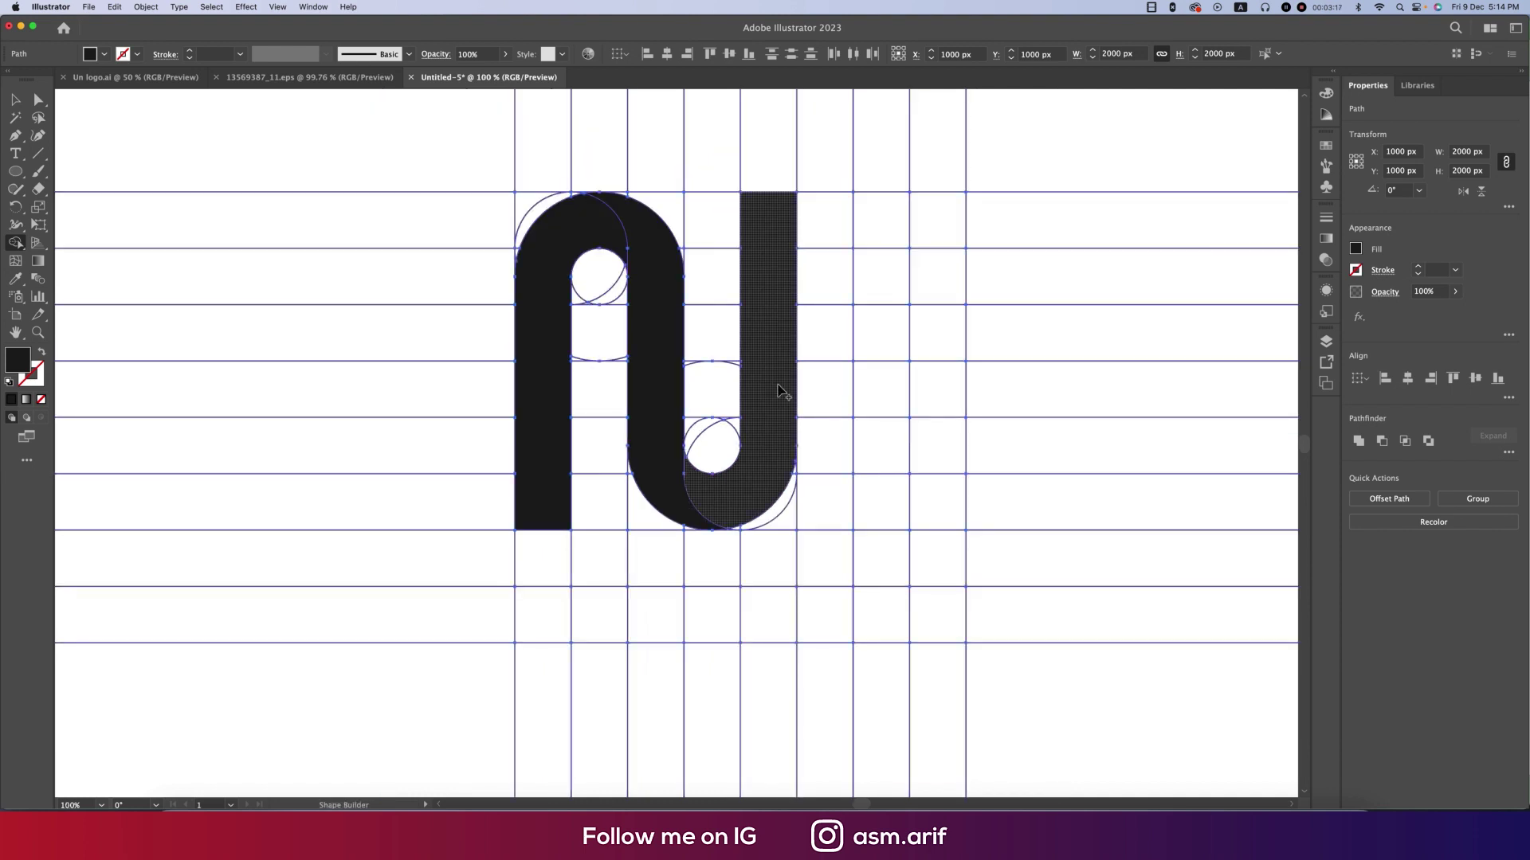
pyautogui.click(680, 428)
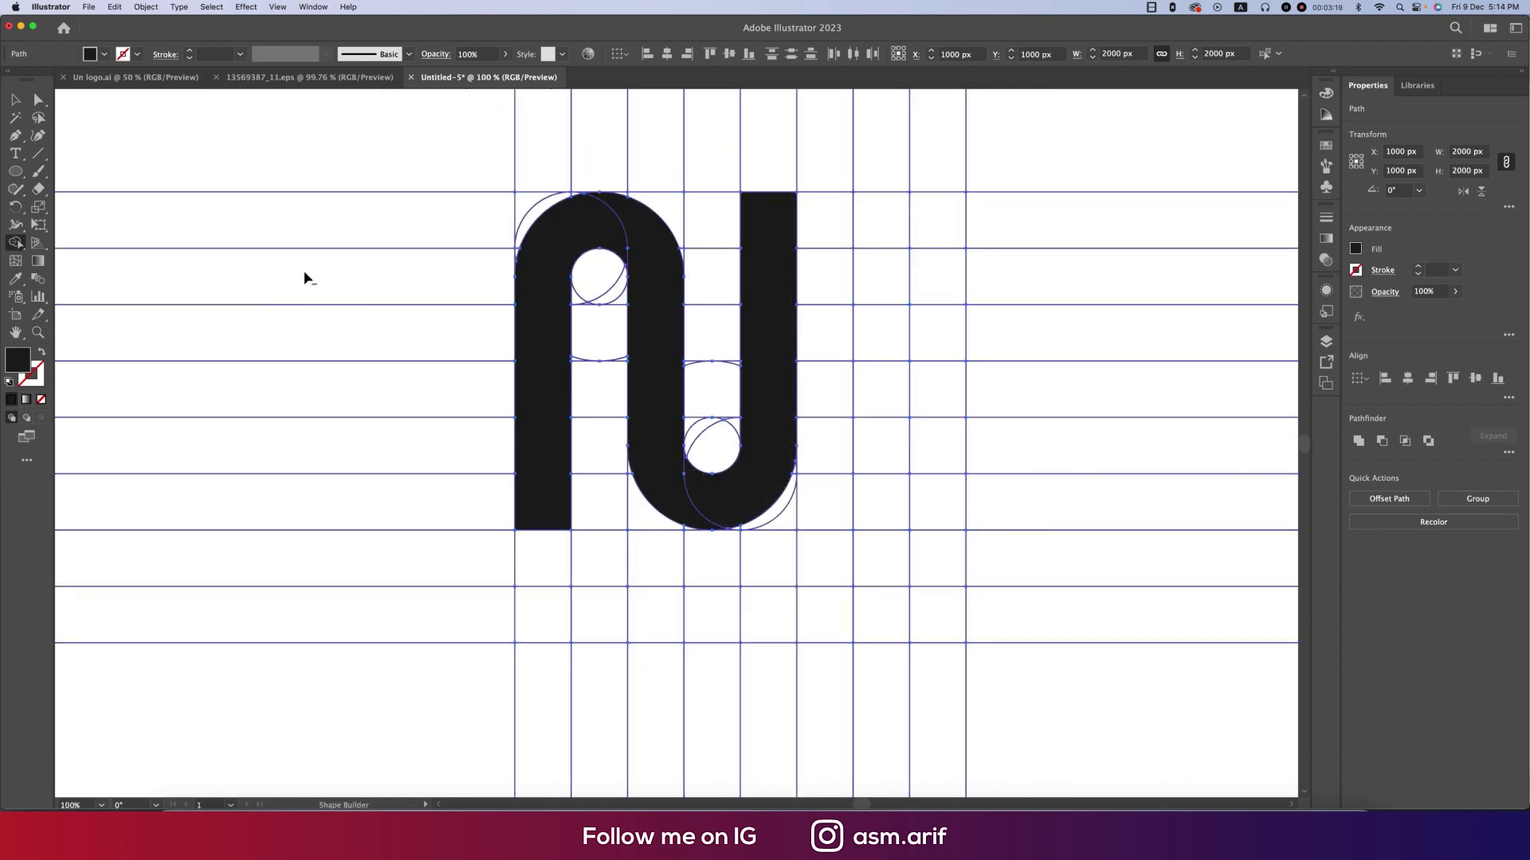
pyautogui.scroll(-1, 305, 277)
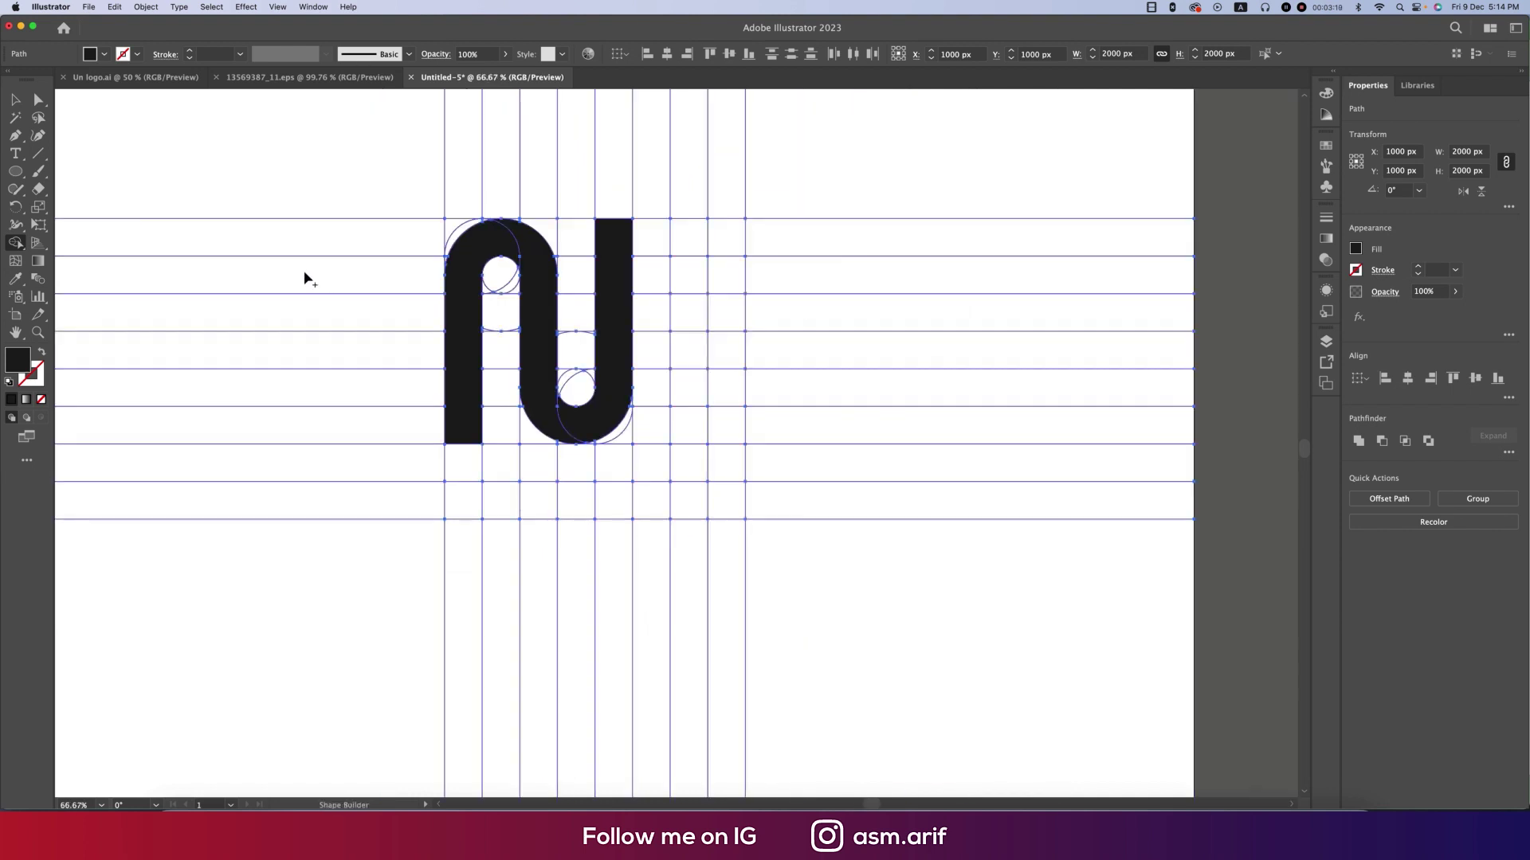
# - Select all unfilled construction lines and leftover circle pieces with the Magic Wand and delete them
pyautogui.click(16, 118)
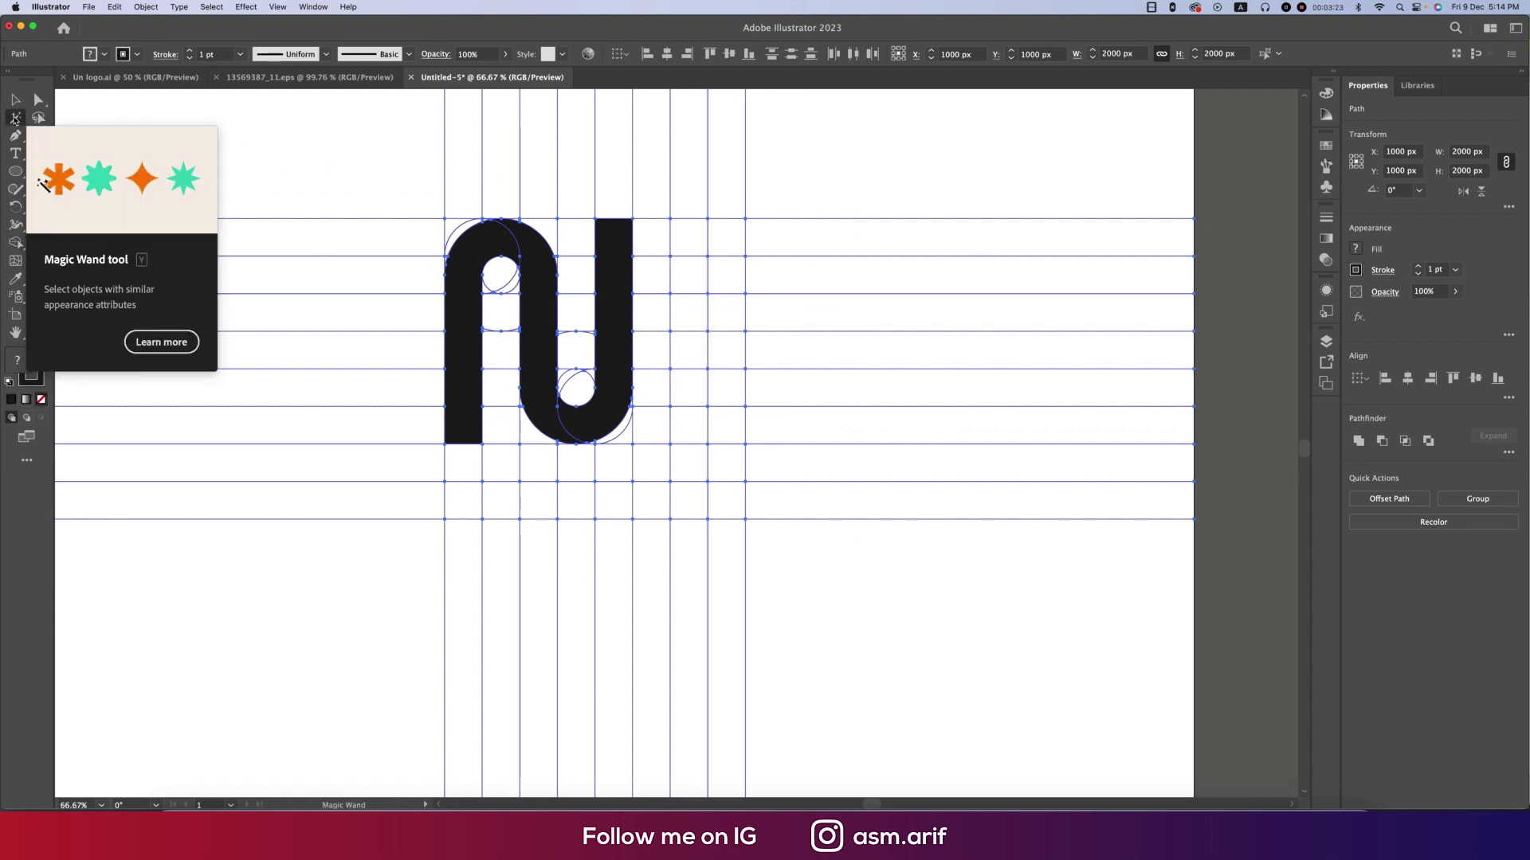
pyautogui.click(522, 173)
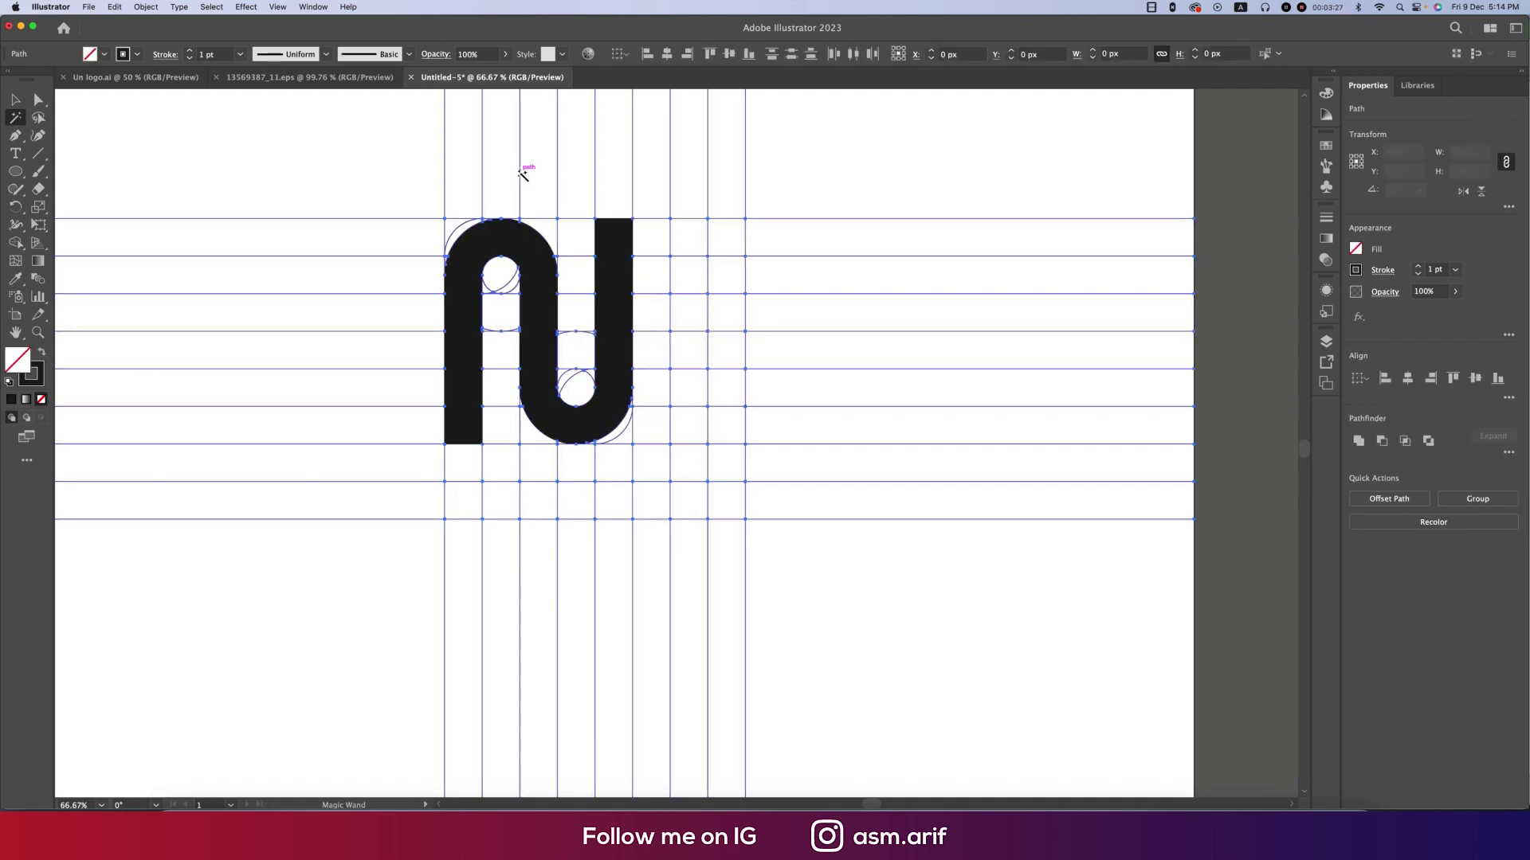
pyautogui.click(222, 137)
pyautogui.press('v')
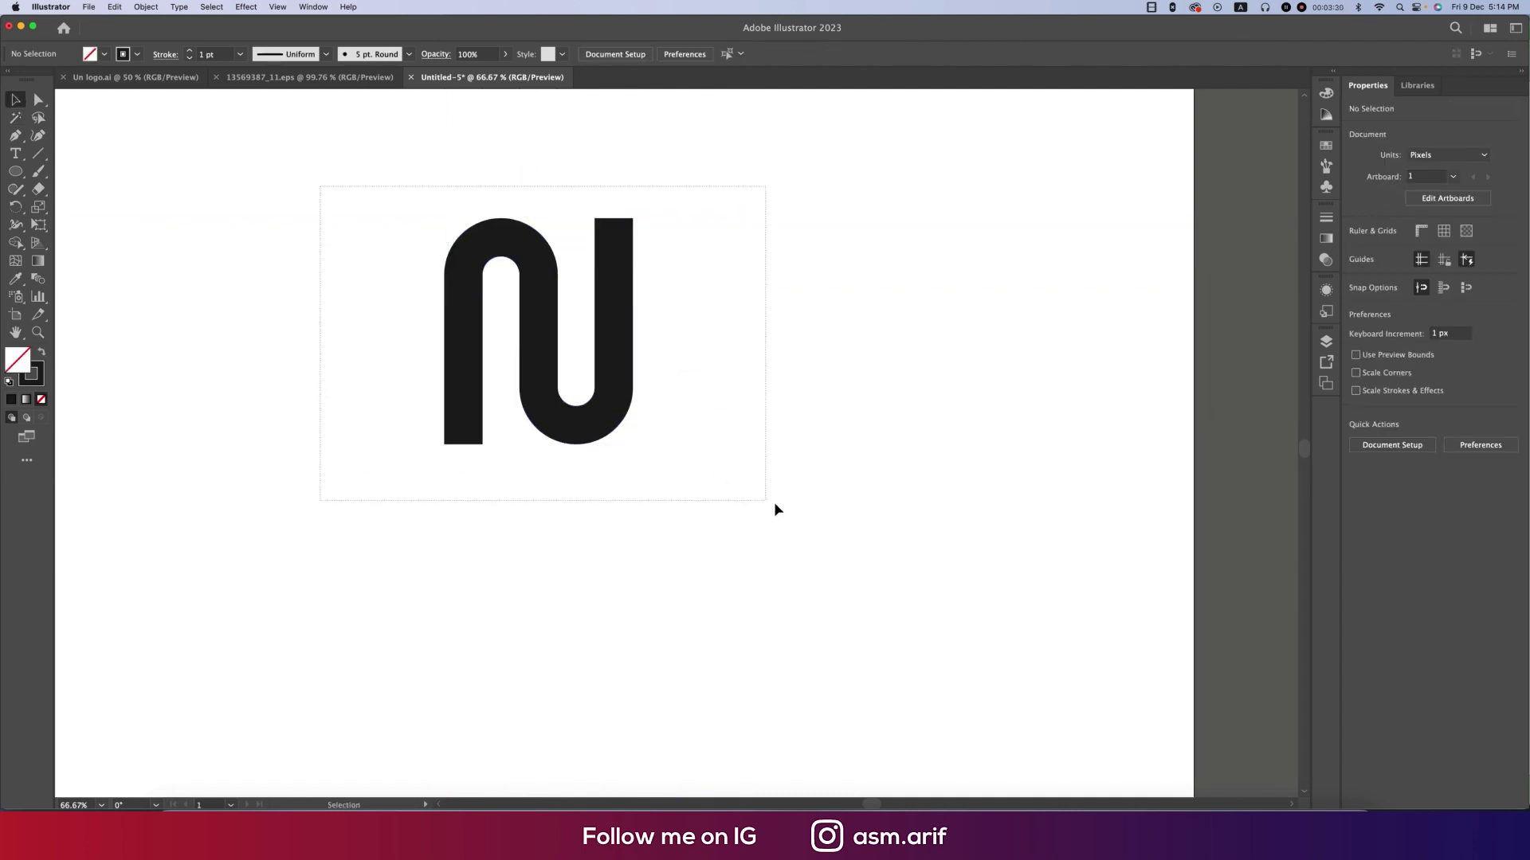
# - Select the whole black logo shape and flip it horizontally
pyautogui.press('super+z')
pyautogui.click(1464, 192)
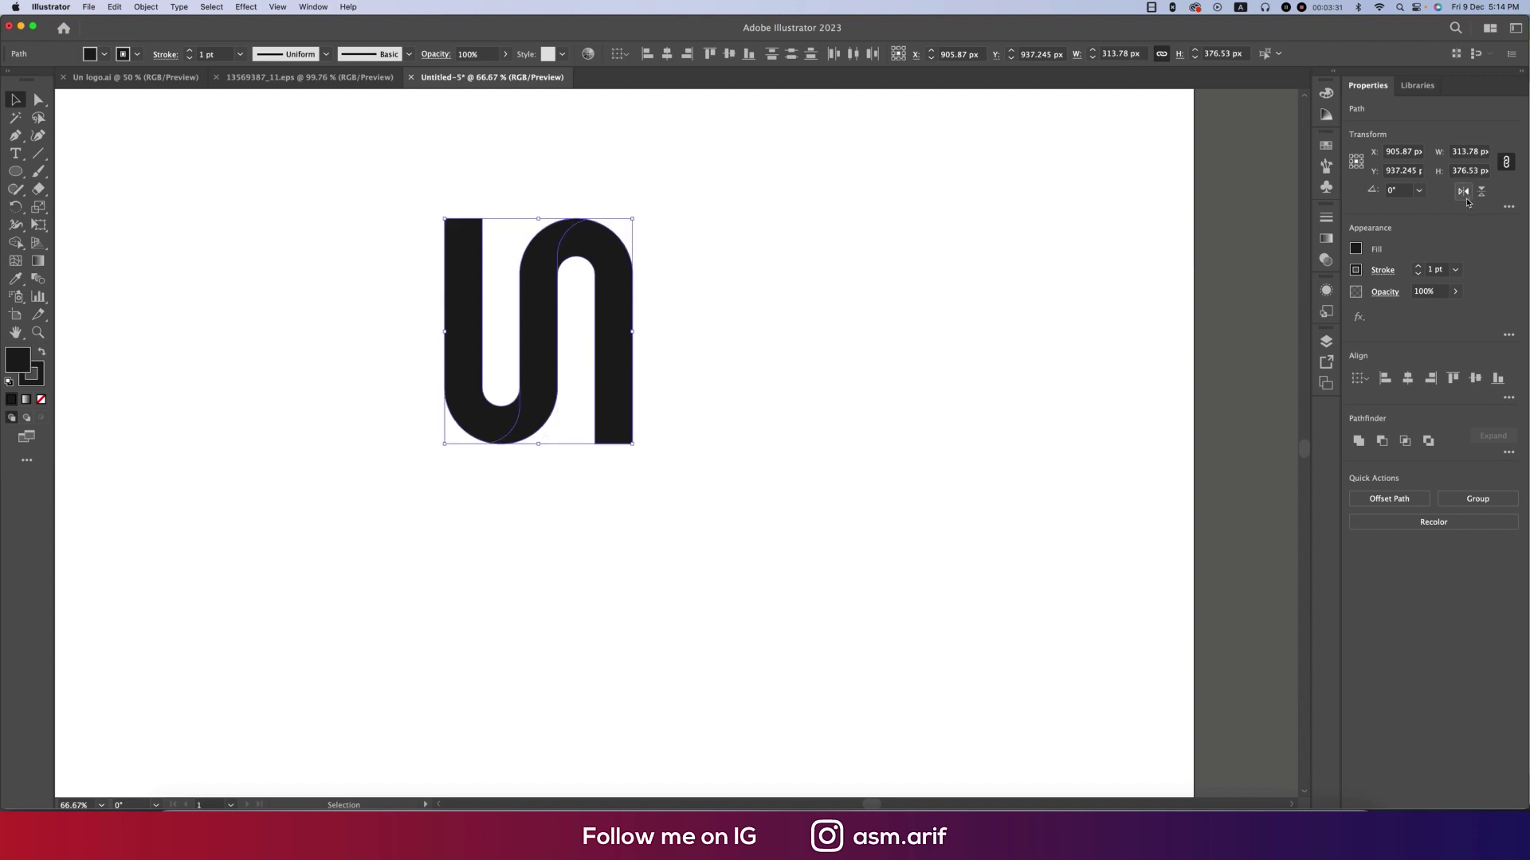
pyautogui.click(768, 411)
# - Select all the logo pieces and set their fill to none, keeping only the 1 pt black outline
pyautogui.scroll(1, 503, 360)
pyautogui.moveTo(623, 451); pyautogui.dragTo(730, 495)
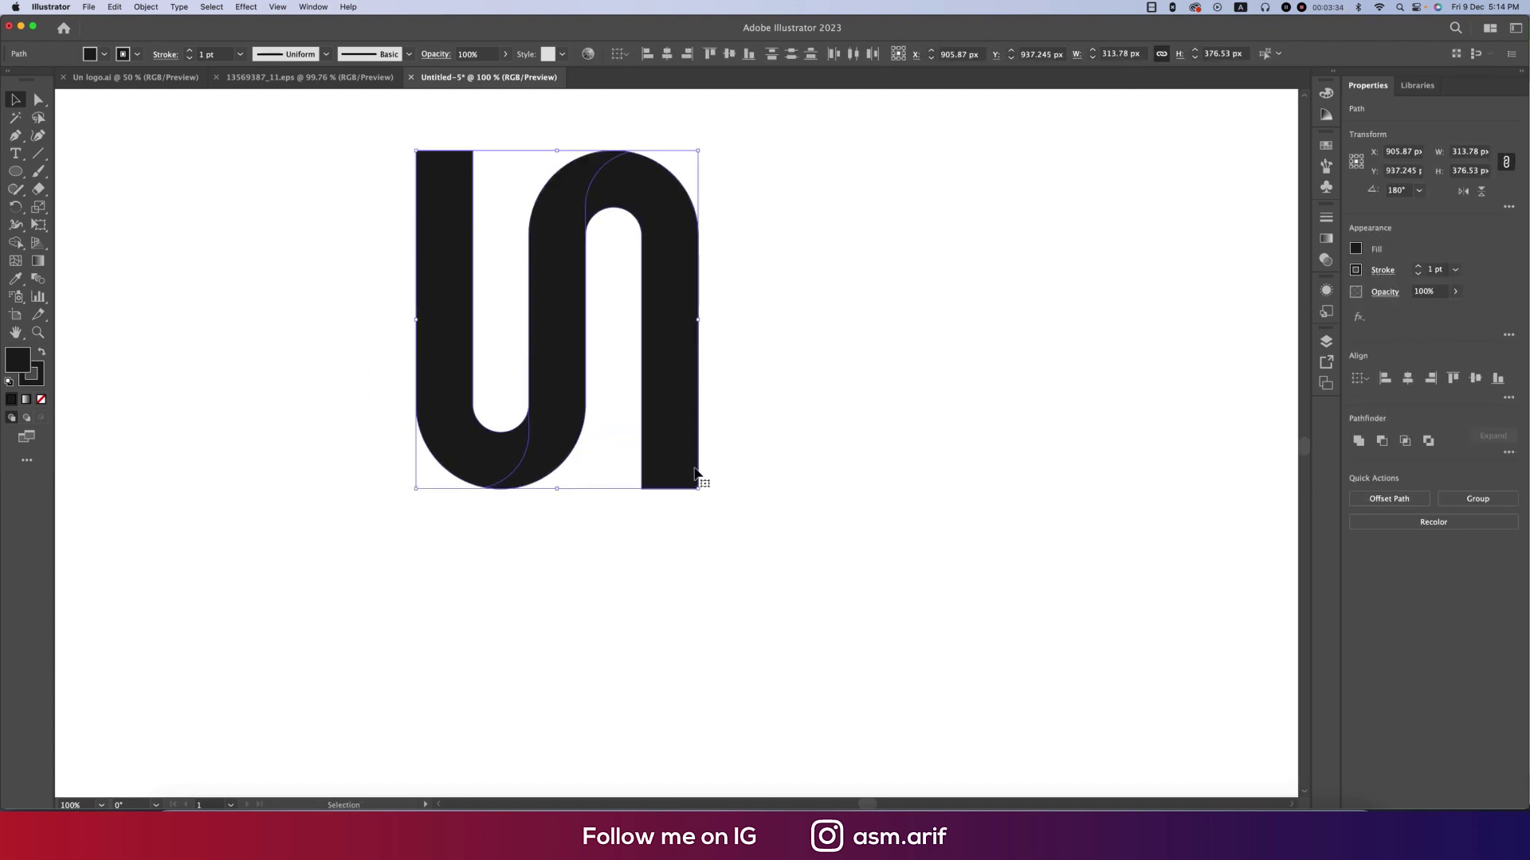
pyautogui.press('super+minus')
pyautogui.click(105, 55)
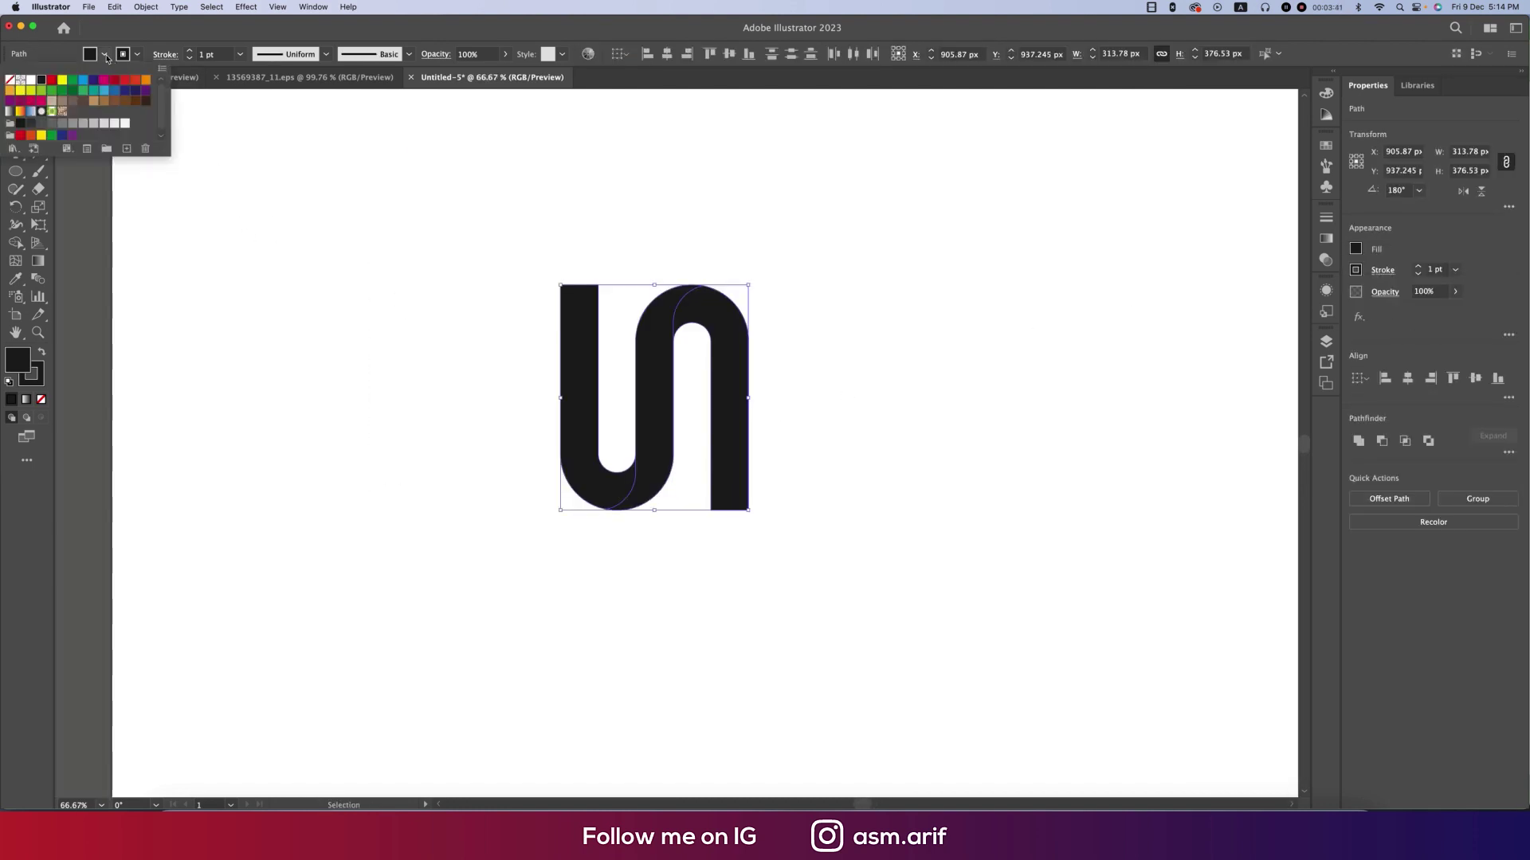
pyautogui.click(15, 84)
pyautogui.click(797, 488)
# - Duplicate the middle S-shaped piece half a stem width to the left and remove the part overhanging the original with Shape Builder
pyautogui.scroll(1, 797, 488)
pyautogui.hscroll(-3, 834, 506)
pyautogui.scroll(2, 834, 506)
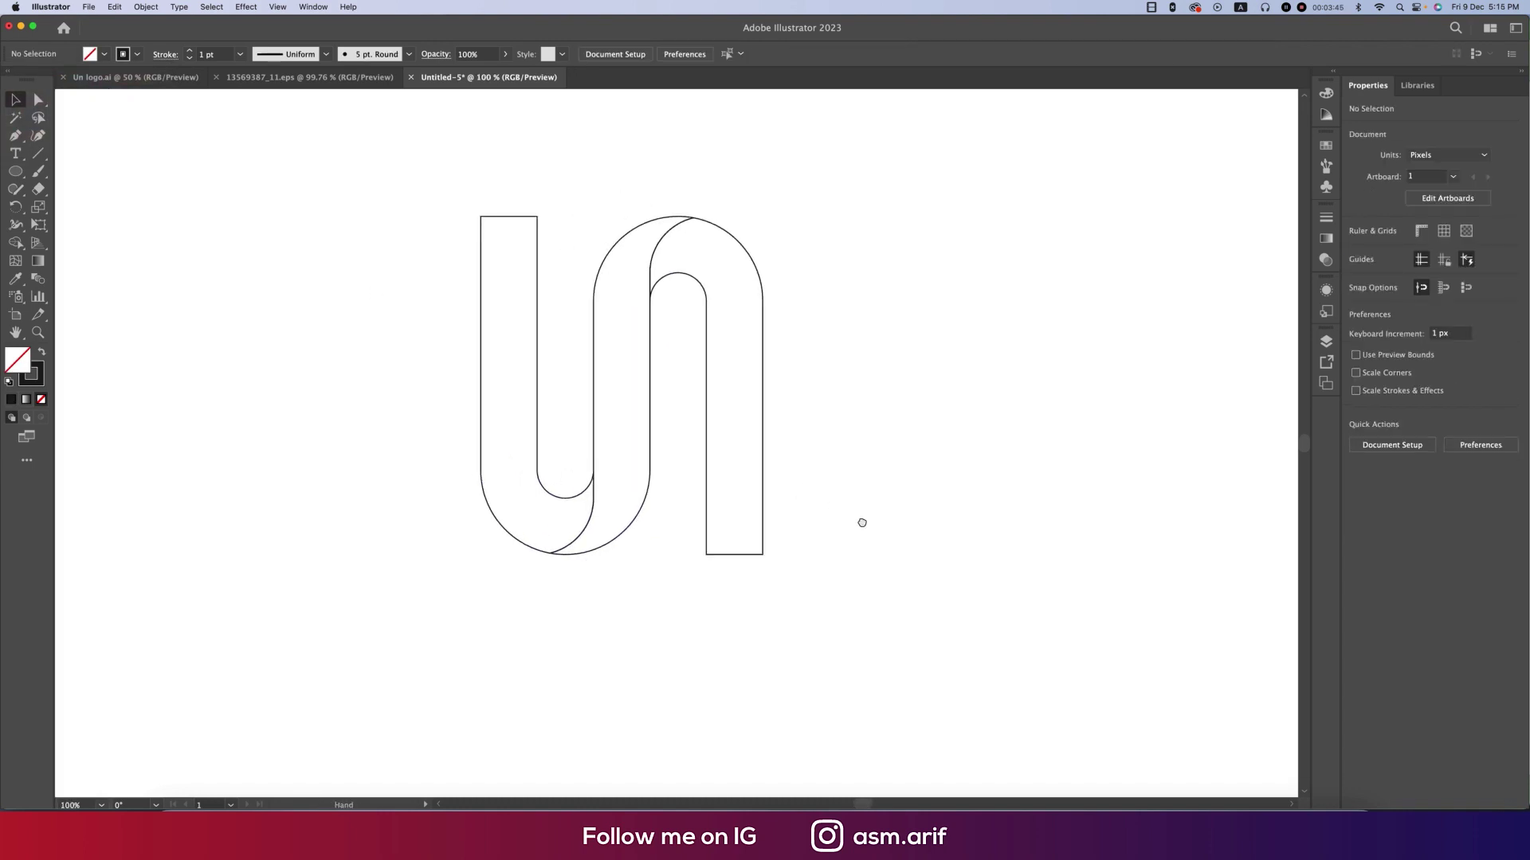
pyautogui.scroll(1, 668, 451)
pyautogui.click(661, 442)
pyautogui.press('alt')
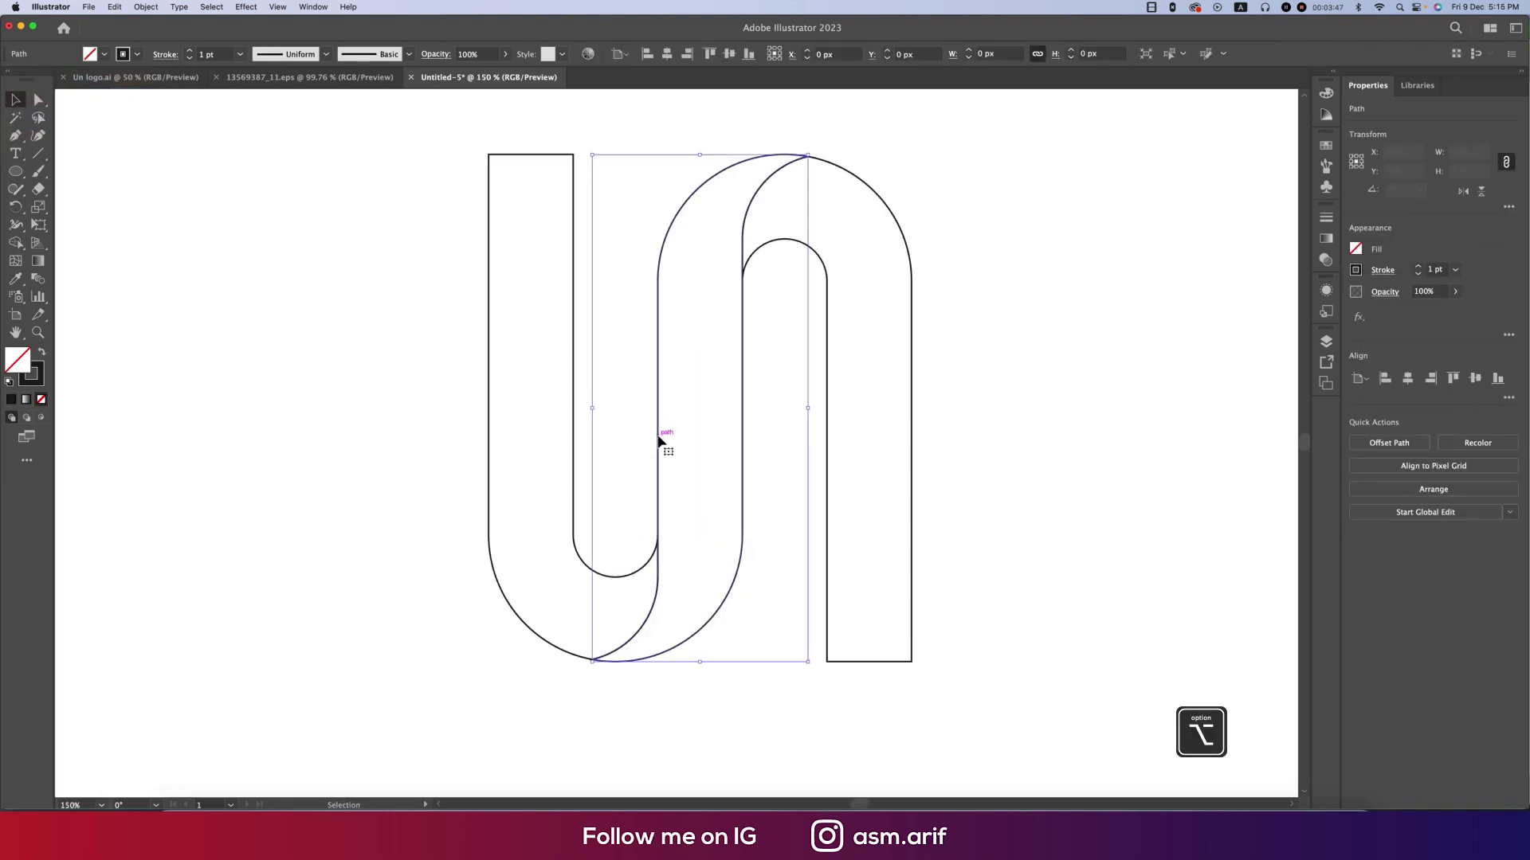
pyautogui.moveTo(660, 440); pyautogui.dragTo(760, 437)
pyautogui.hotkey('shift', 'm')
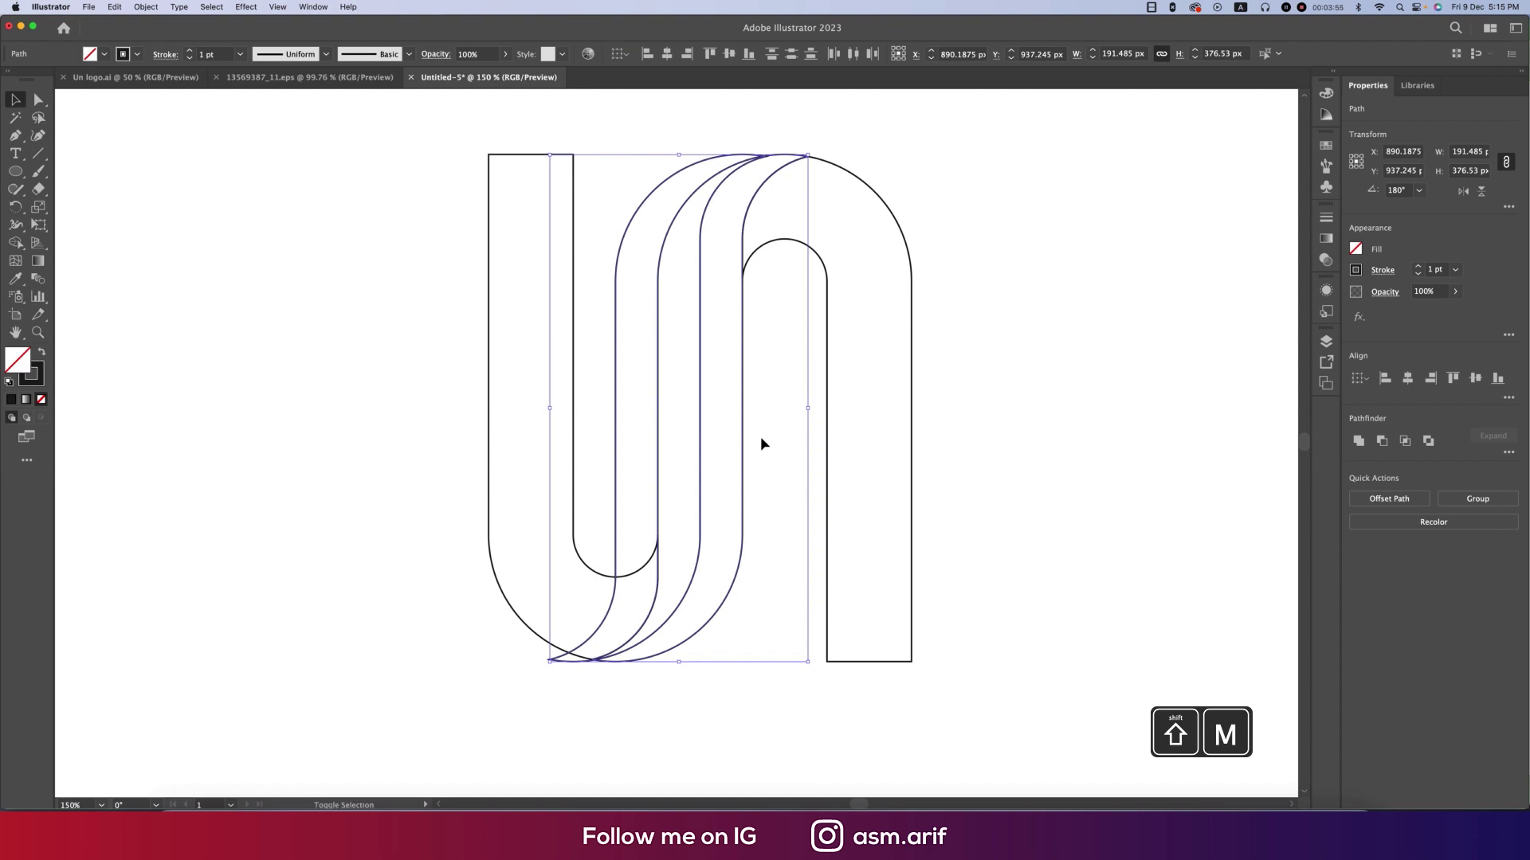
pyautogui.keyDown('alt'); pyautogui.click(625, 437); pyautogui.keyUp('alt')
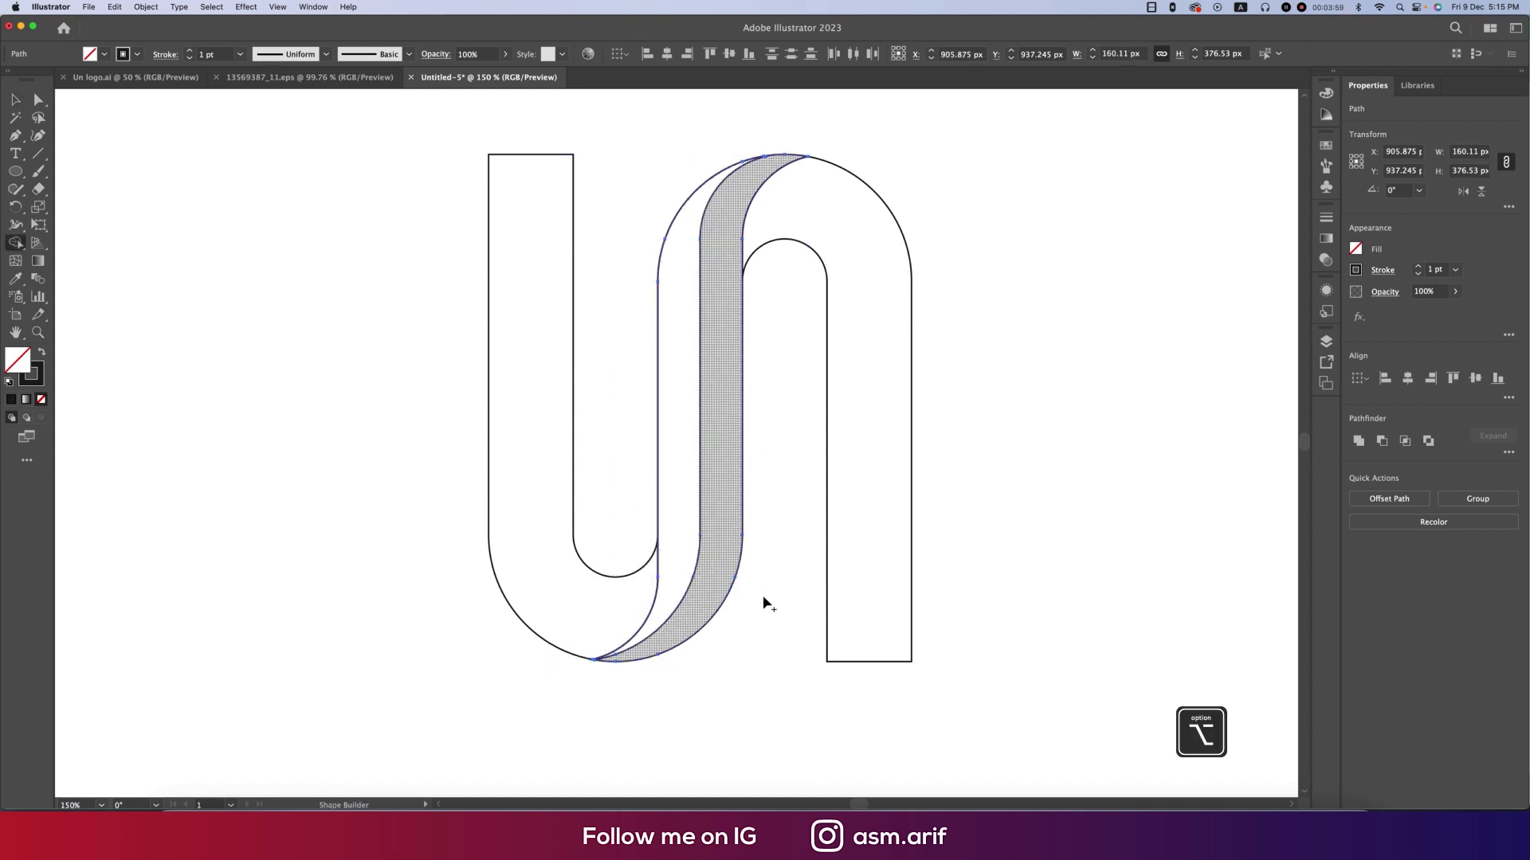
# - Draw a helper rectangle about 62.76 by 18.62 px at the upper end of the U's outer stem and move it just above that end
pyautogui.click(37, 153)
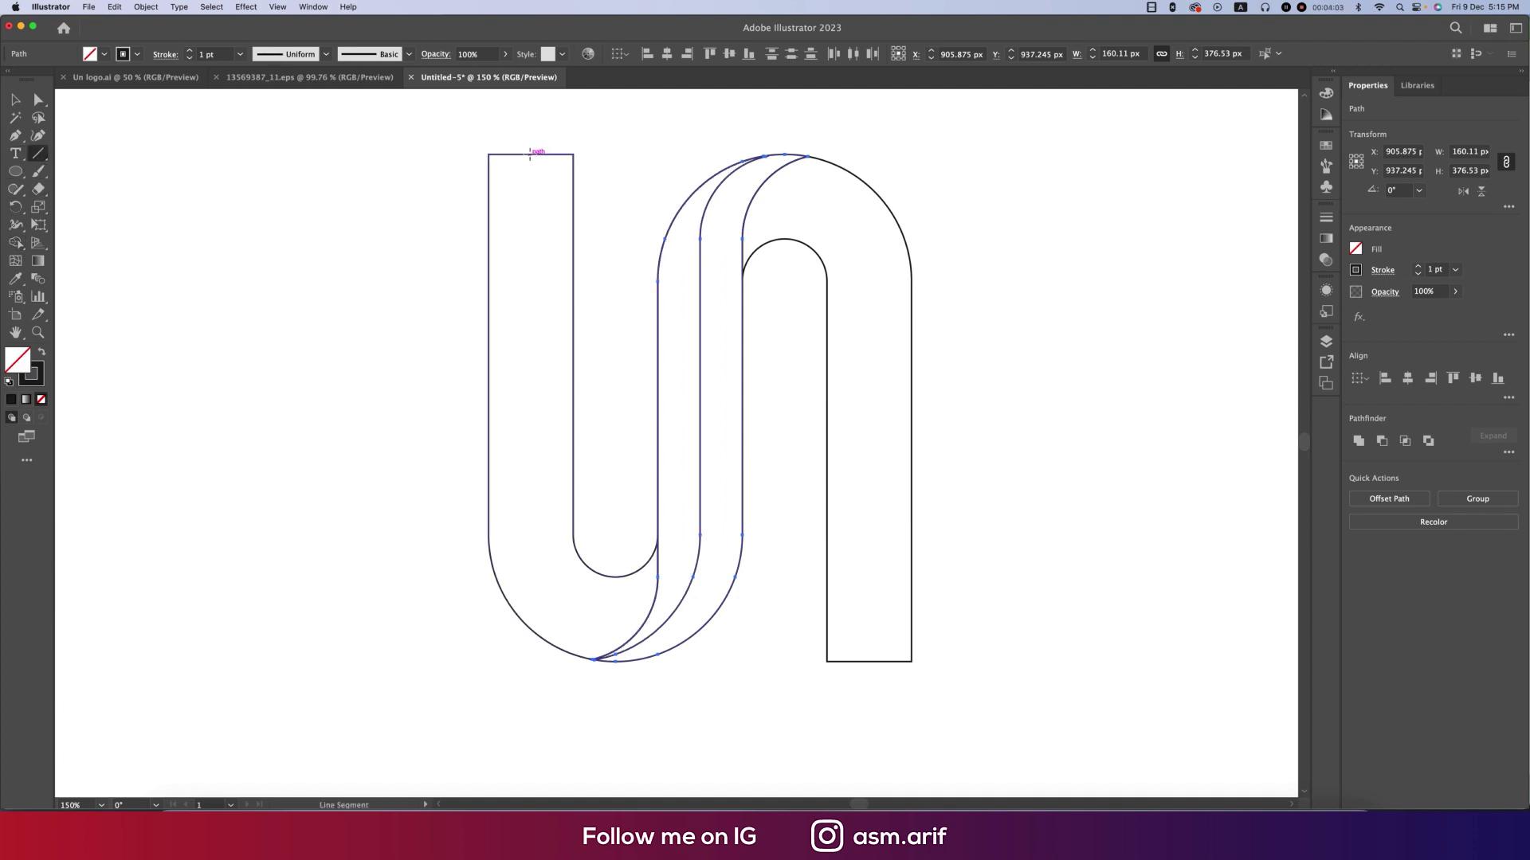
pyautogui.click(15, 99)
pyautogui.click(15, 171)
pyautogui.click(87, 171)
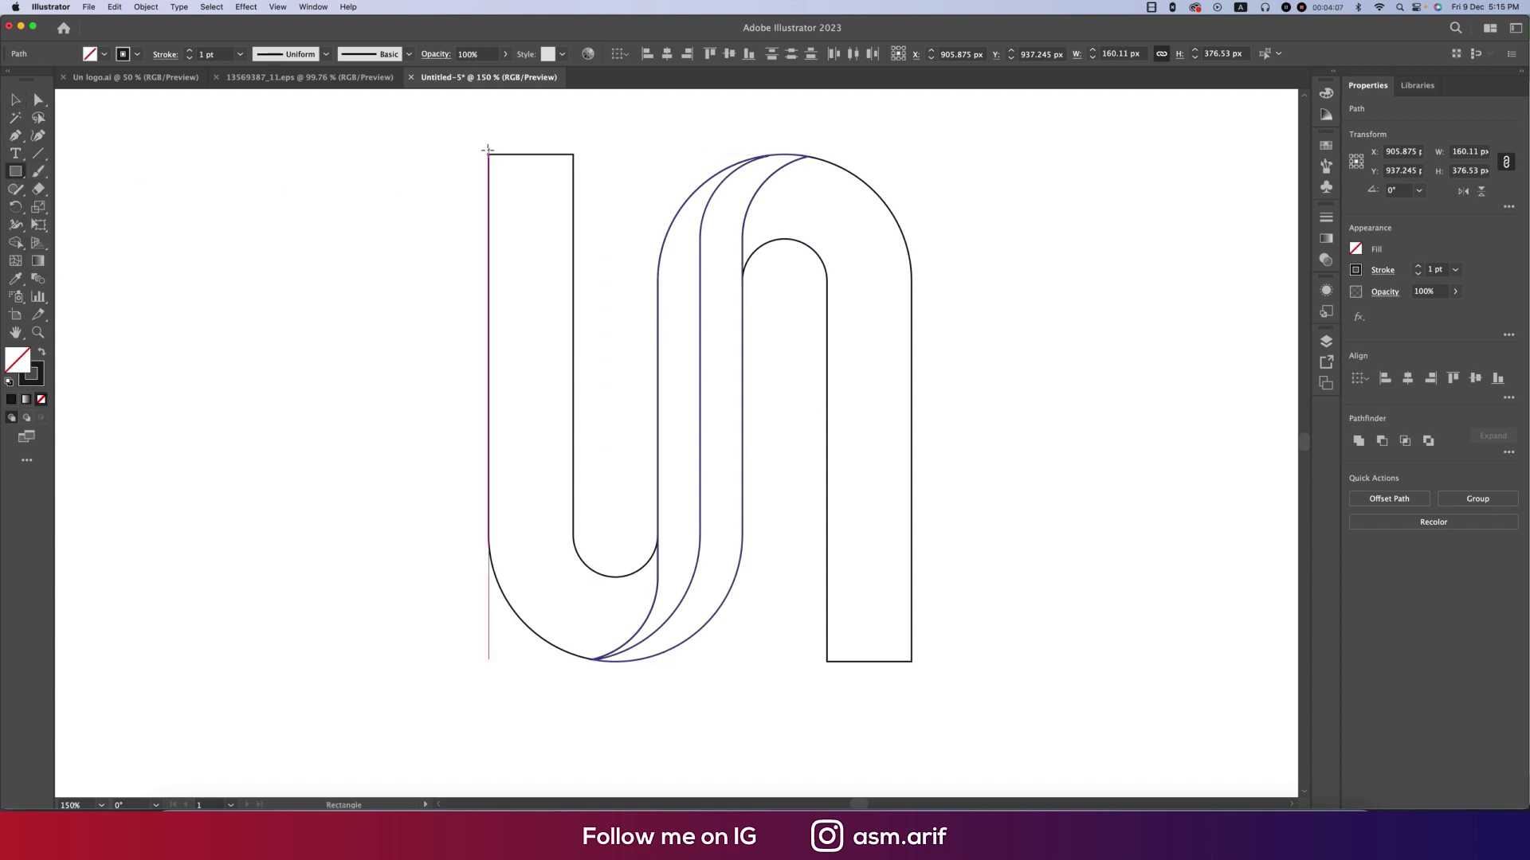
pyautogui.moveTo(489, 151); pyautogui.dragTo(574, 177)
pyautogui.click(15, 99)
pyautogui.scroll(5, 558, 319)
pyautogui.moveTo(585, 373); pyautogui.dragTo(585, 351)
pyautogui.scroll(-5, 672, 308)
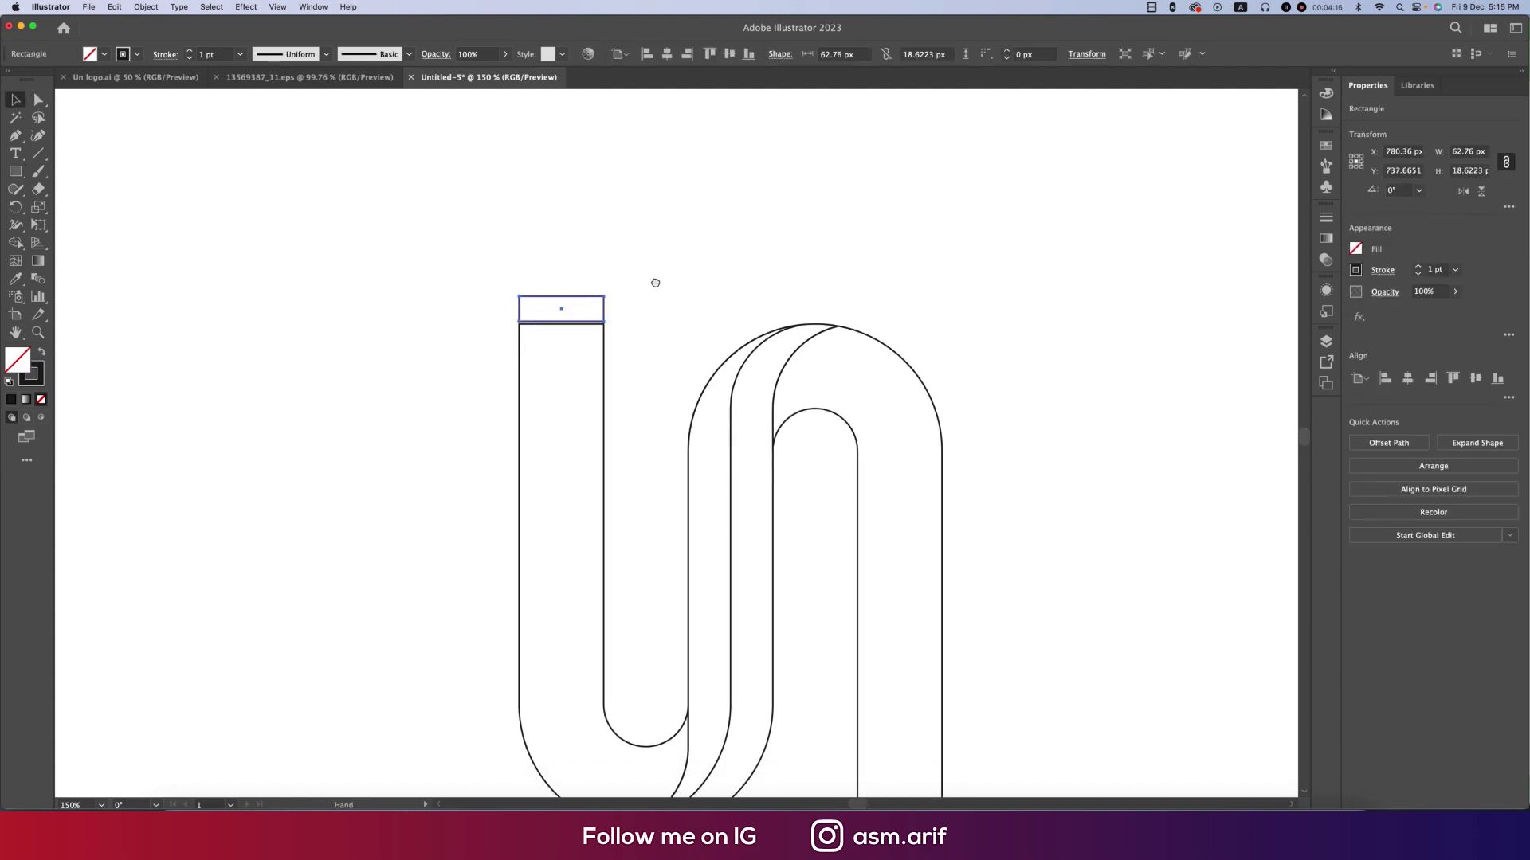
# - Duplicate the helper rectangle to just below the lower end of the N's outer stem
pyautogui.hscroll(3, 672, 307)
pyautogui.keyDown('alt'); pyautogui.moveTo(520, 223); pyautogui.dragTo(858, 759); pyautogui.keyUp('alt')
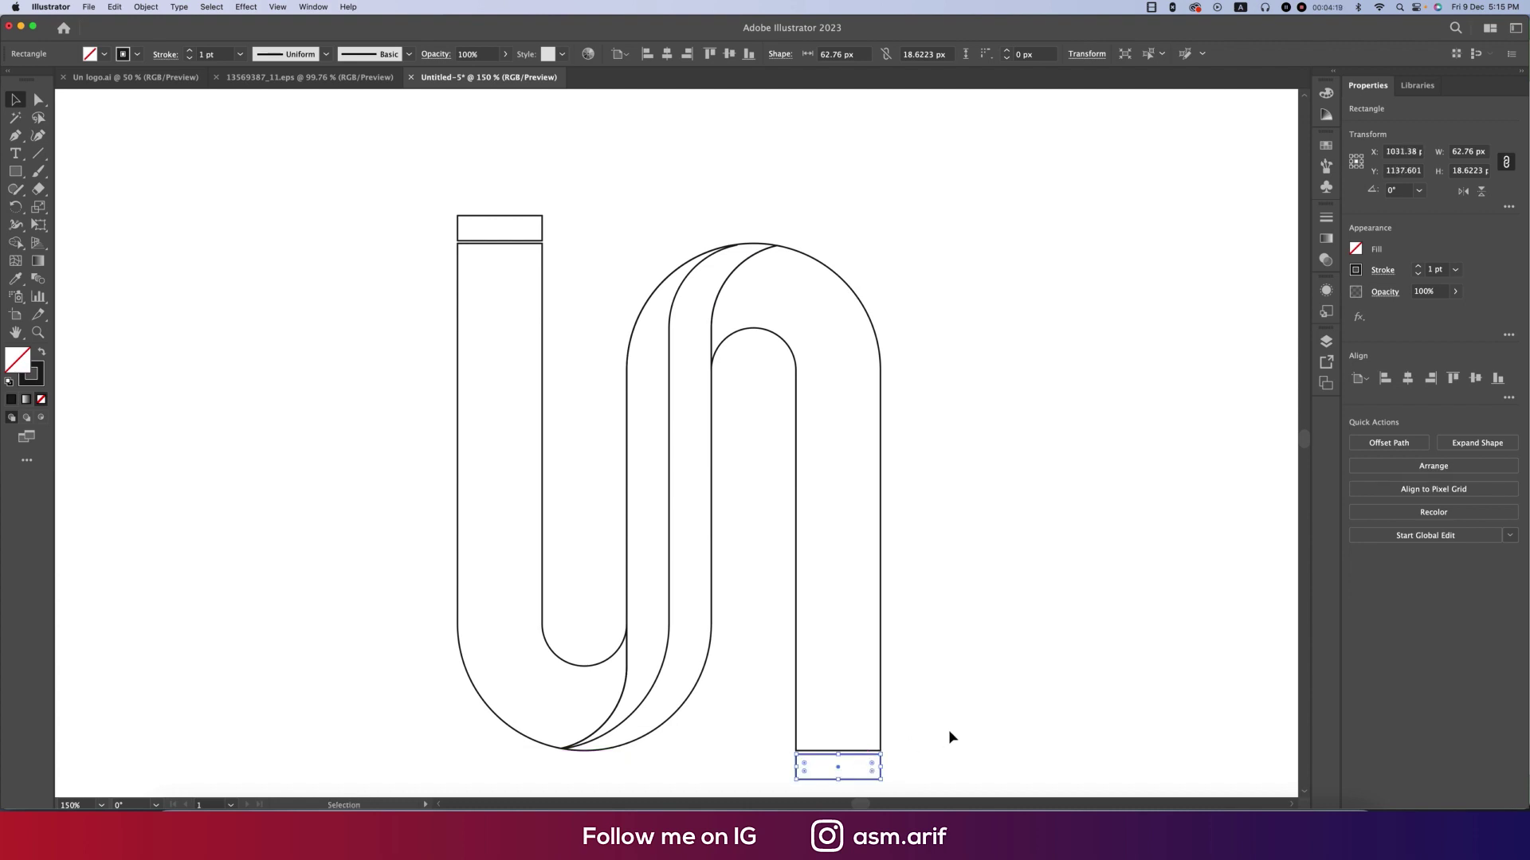
pyautogui.click(204, 281)
# - Draw a vertical line through the centre of each outer stem, extending past both ends of the logo
pyautogui.click(38, 157)
pyautogui.moveTo(499, 180); pyautogui.dragTo(529, 779)
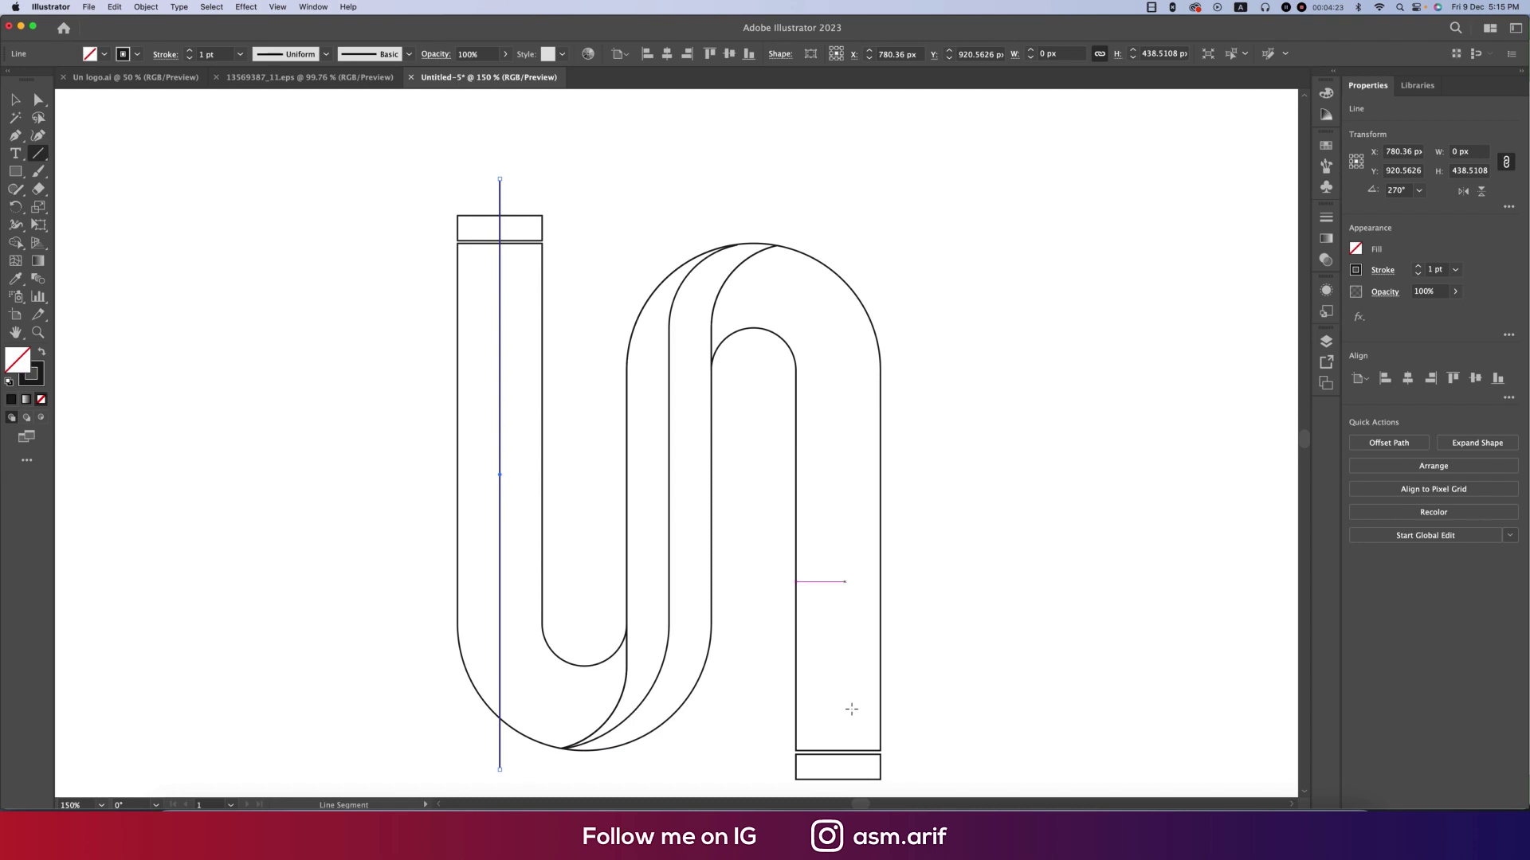
pyautogui.scroll(-4, 881, 519)
pyautogui.keyDown('alt'); pyautogui.scroll(-2, 817, 658); pyautogui.keyUp('alt')
pyautogui.moveTo(808, 655); pyautogui.dragTo(808, 240)
pyautogui.click(16, 100)
pyautogui.click(420, 266)
# - Delete both helper rectangles at the ends of the outer stems
pyautogui.keyDown('alt'); pyautogui.scroll(2, 556, 259); pyautogui.keyUp('alt')
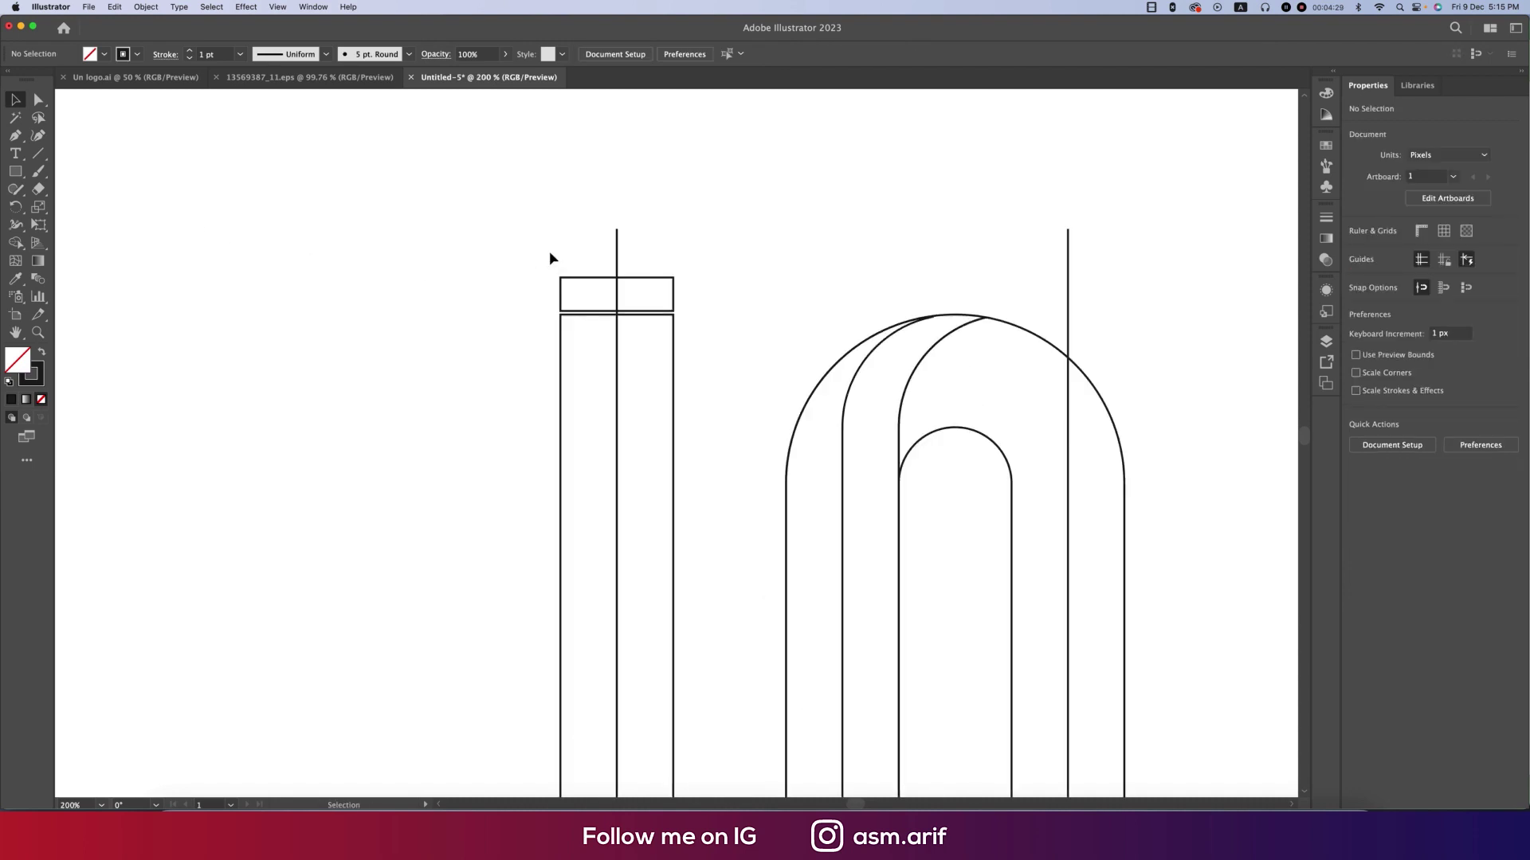
pyautogui.click(579, 298)
pyautogui.press('Delete')
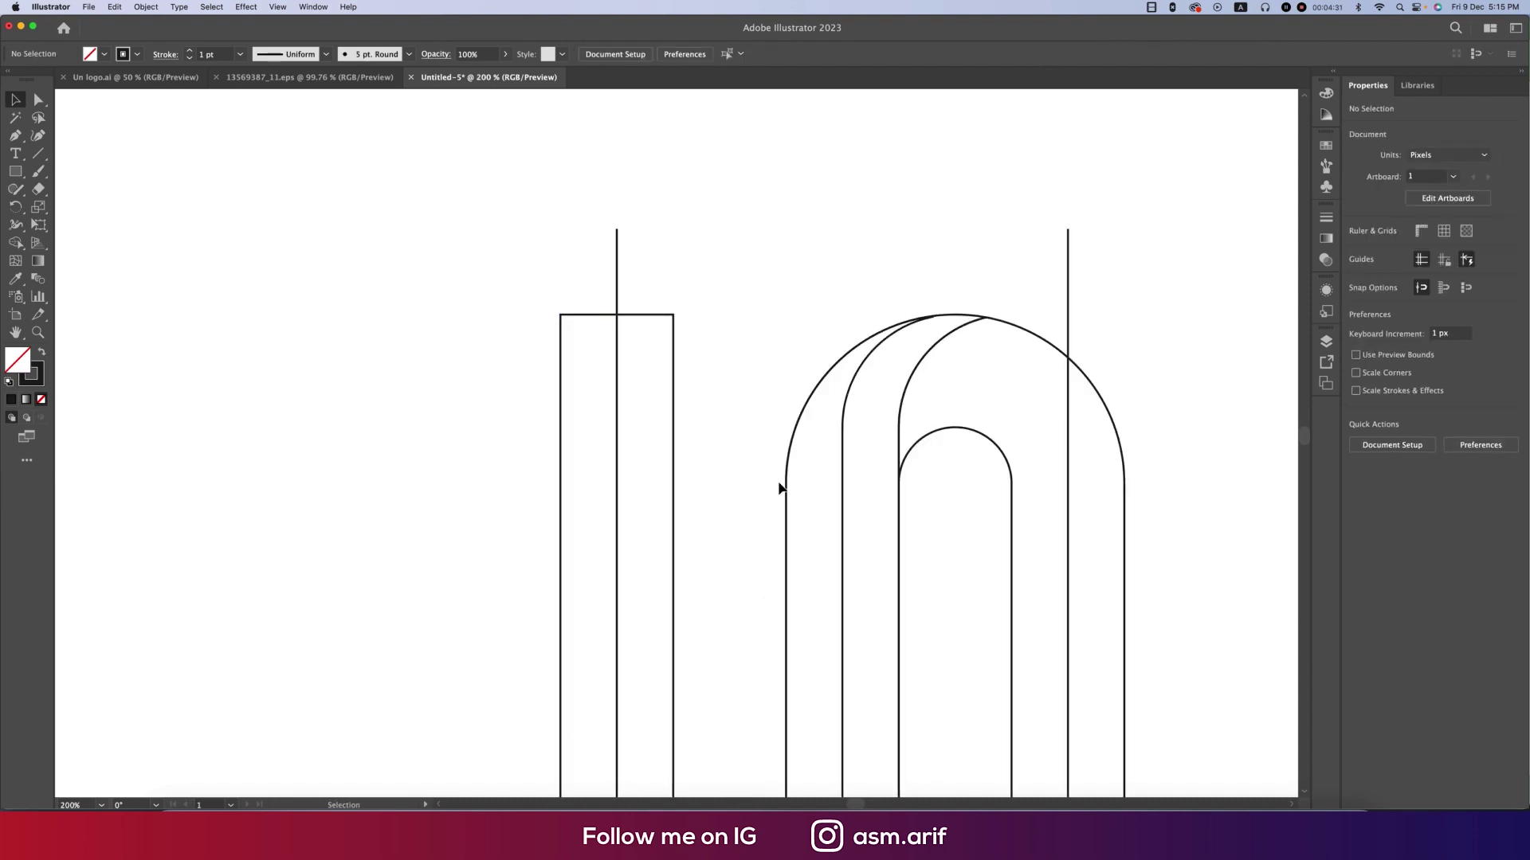
pyautogui.keyDown('alt'); pyautogui.scroll(-2, 781, 488); pyautogui.keyUp('alt')
pyautogui.scroll(-3, 758, 508)
pyautogui.click(886, 616)
pyautogui.press('Delete')
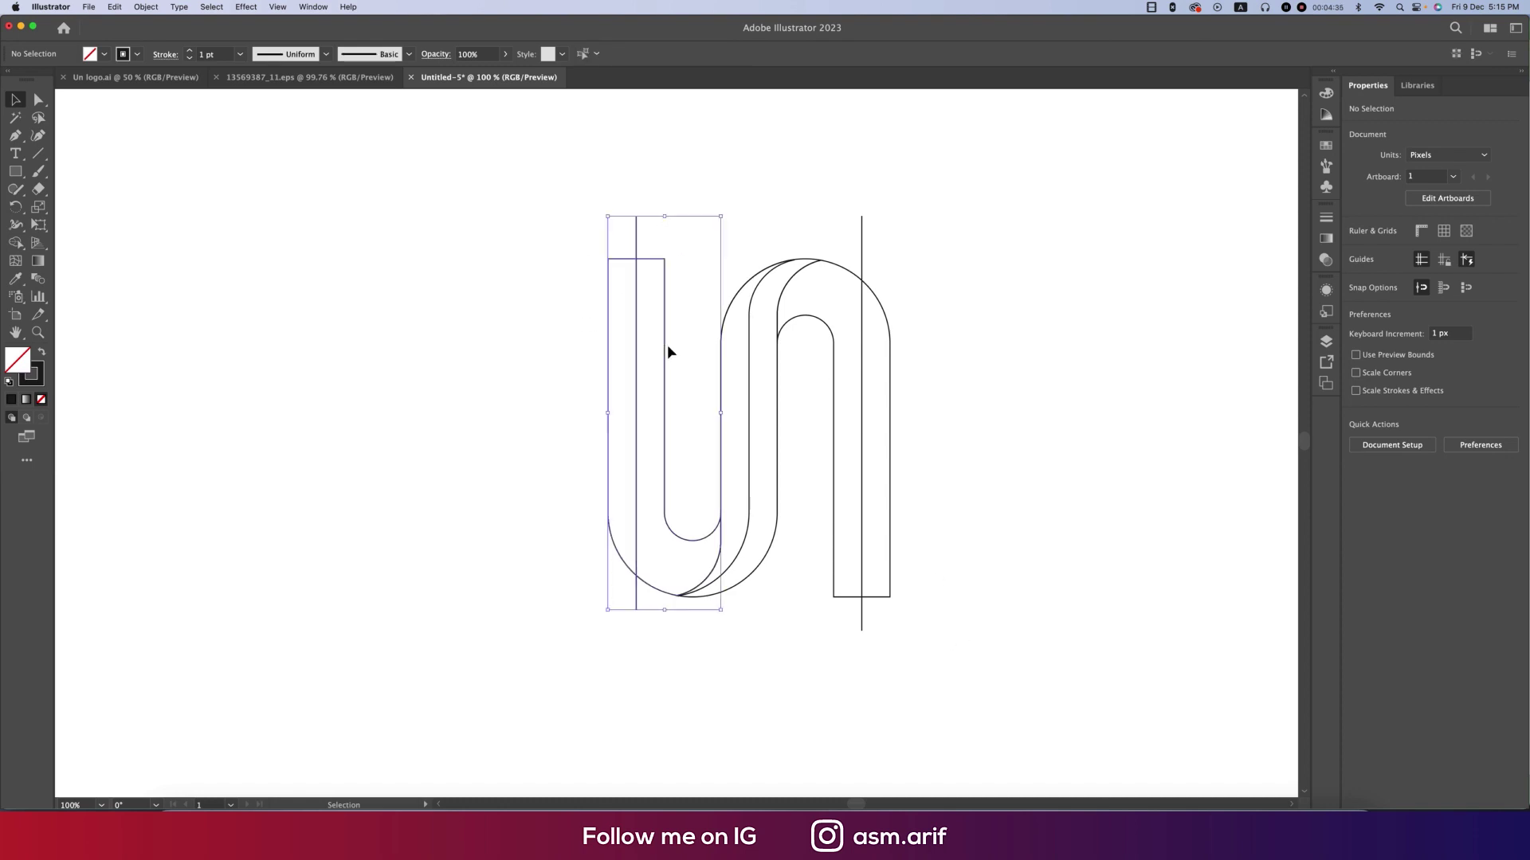
# - Split the U and N pieces along their centre lines with Shape Builder and remove the overhanging line ends
pyautogui.keyDown('shift'); pyautogui.click(665, 344); pyautogui.keyUp('shift')
pyautogui.moveTo(835, 426); pyautogui.dragTo(830, 446)
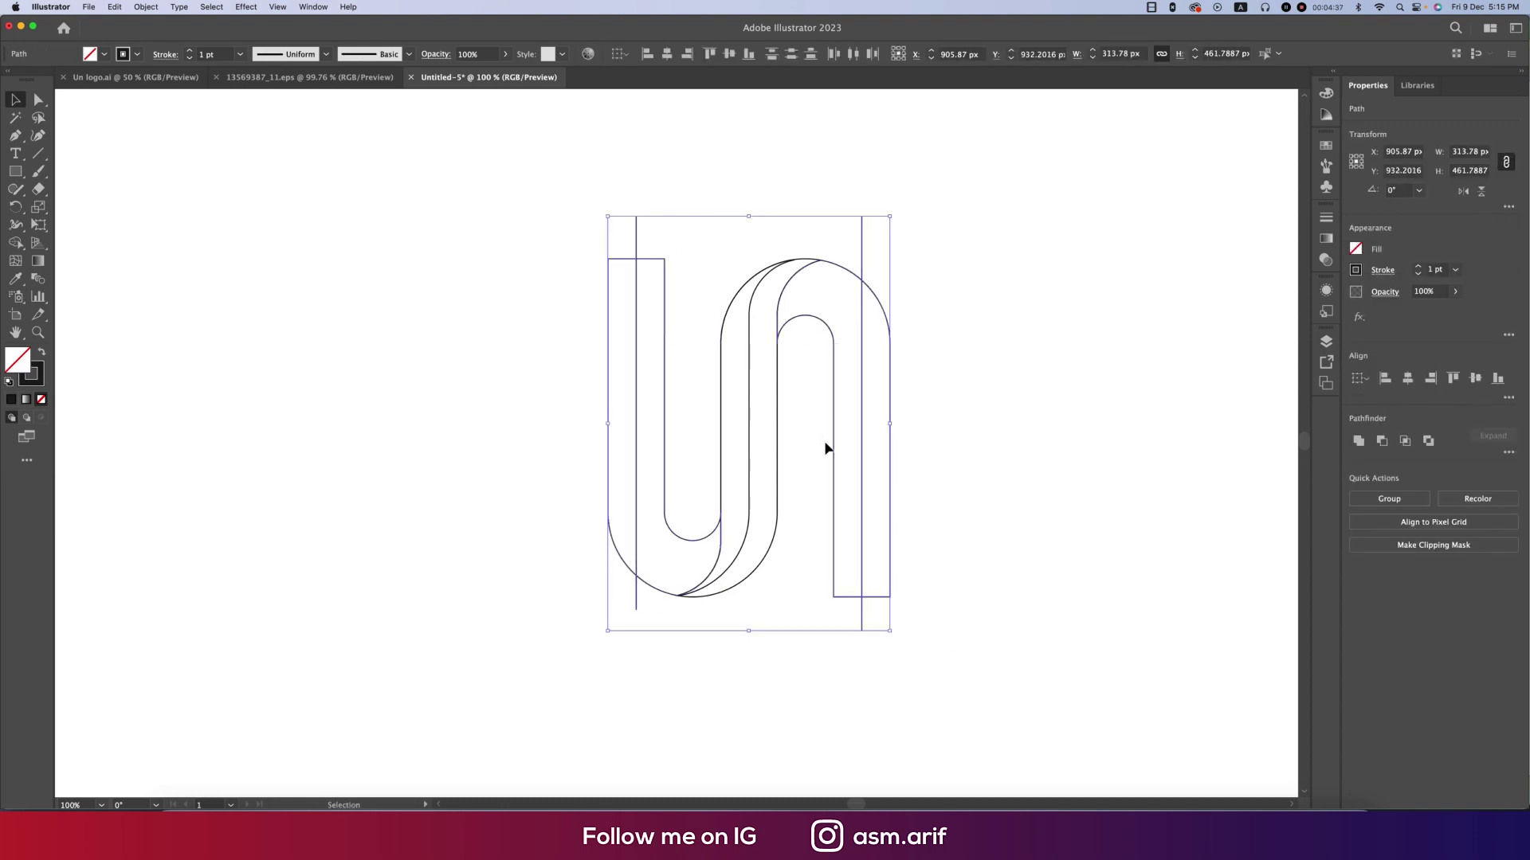
pyautogui.hotkey('shift', 'm')
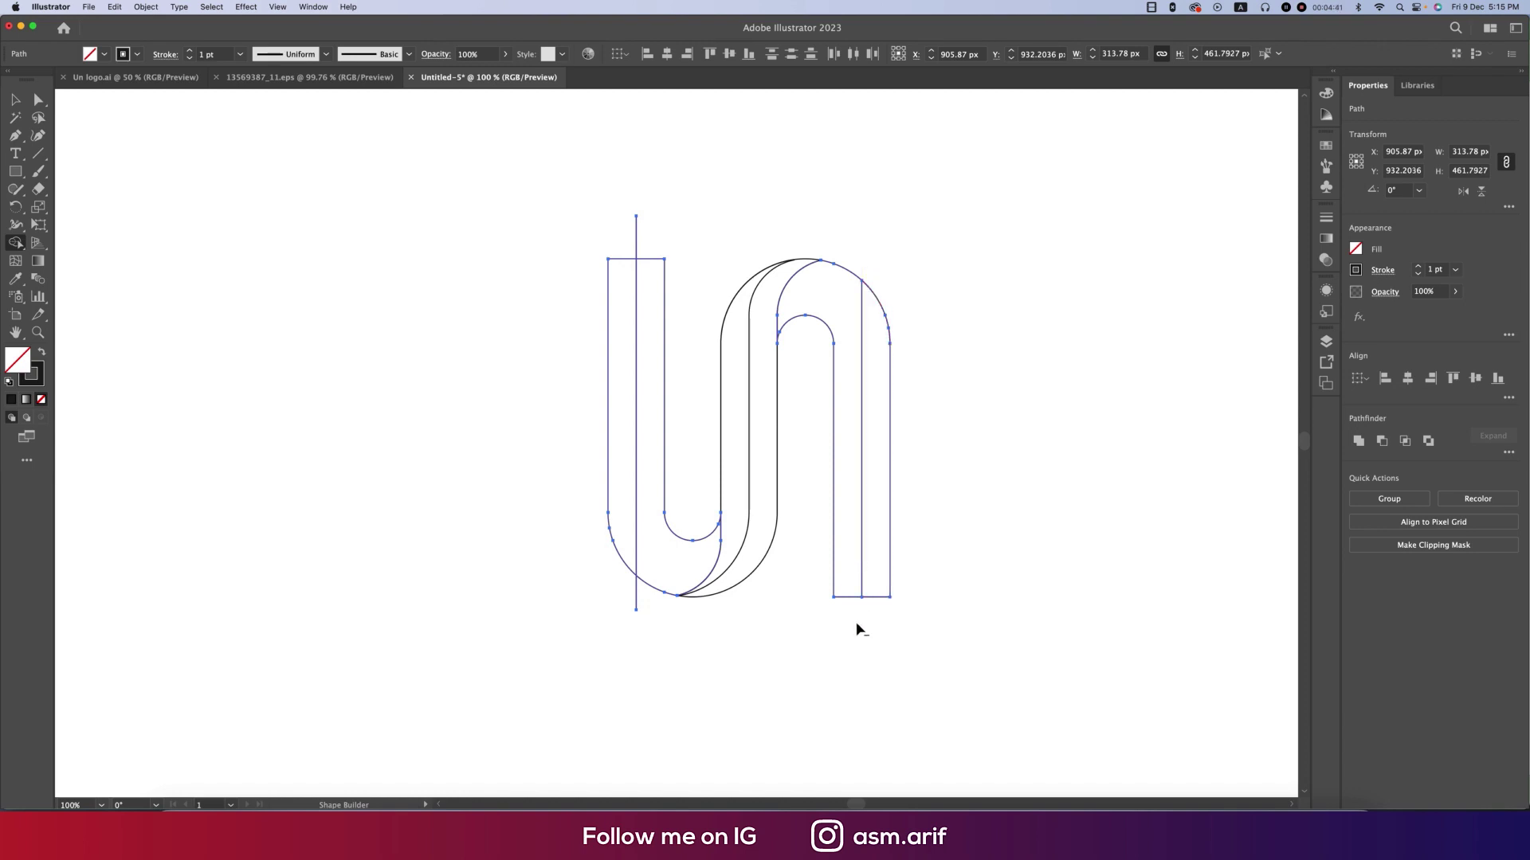
pyautogui.keyDown('alt'); pyautogui.click(859, 621); pyautogui.keyUp('alt')
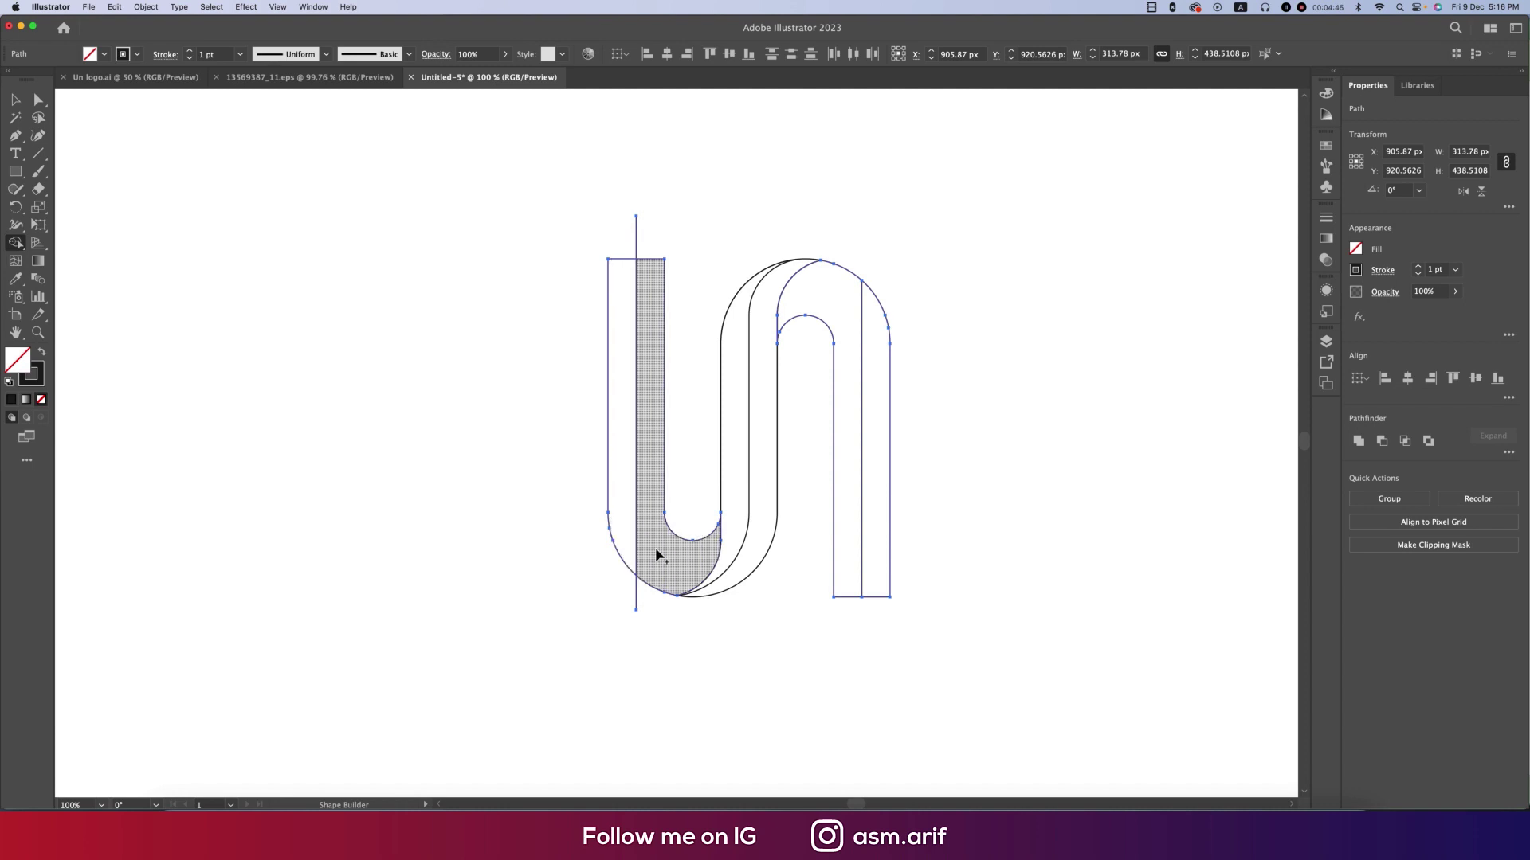
pyautogui.press('alt')
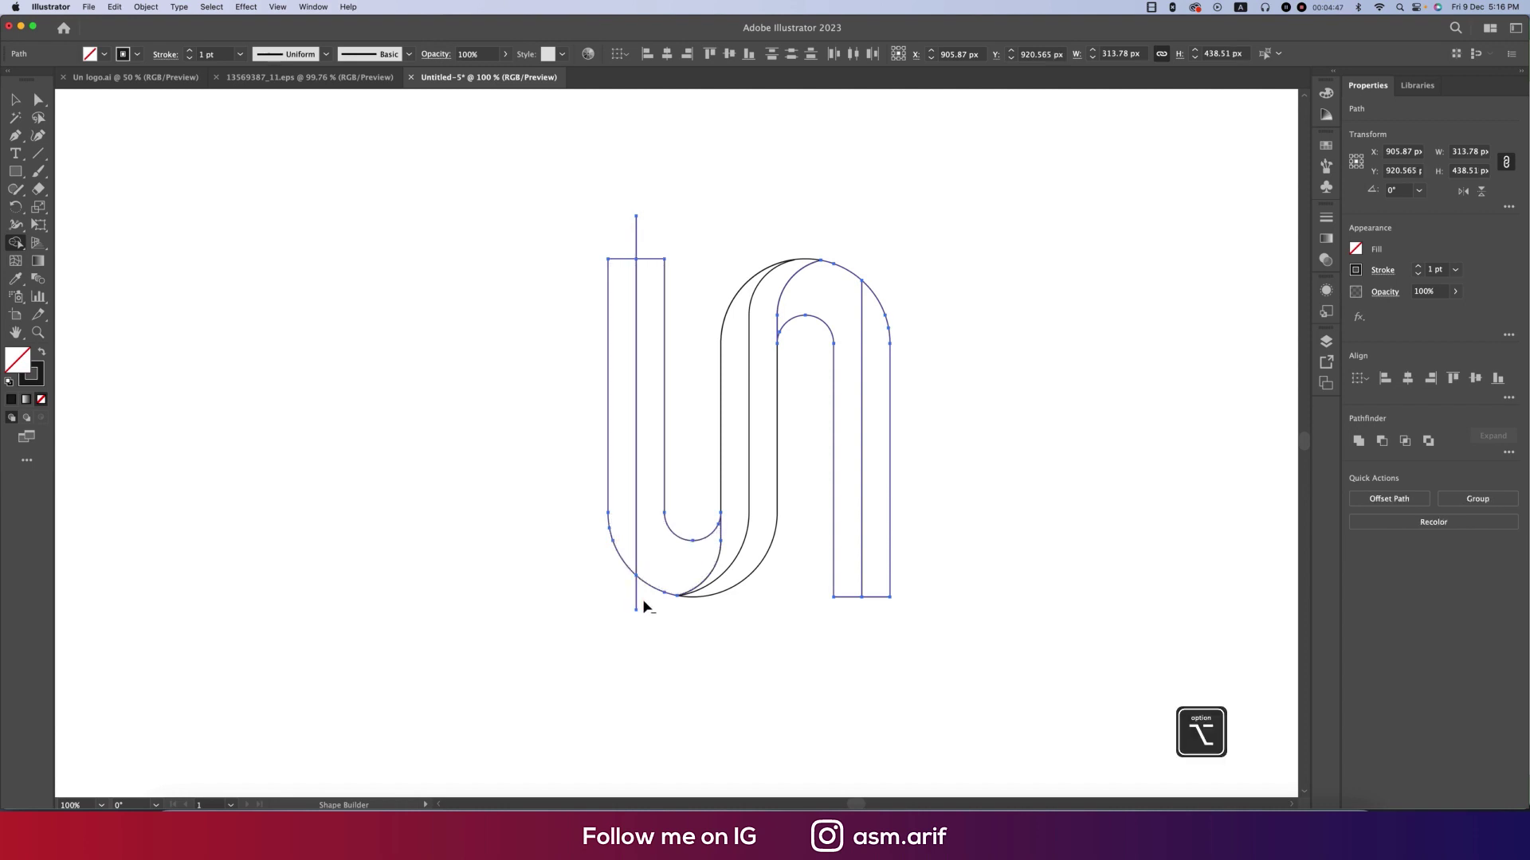
pyautogui.keyDown('alt'); pyautogui.click(633, 236); pyautogui.keyUp('alt')
# - Select all the logo pieces and swap fill and stroke so they are solid black without an outline
pyautogui.click(18, 104)
pyautogui.click(863, 541)
pyautogui.click(771, 481)
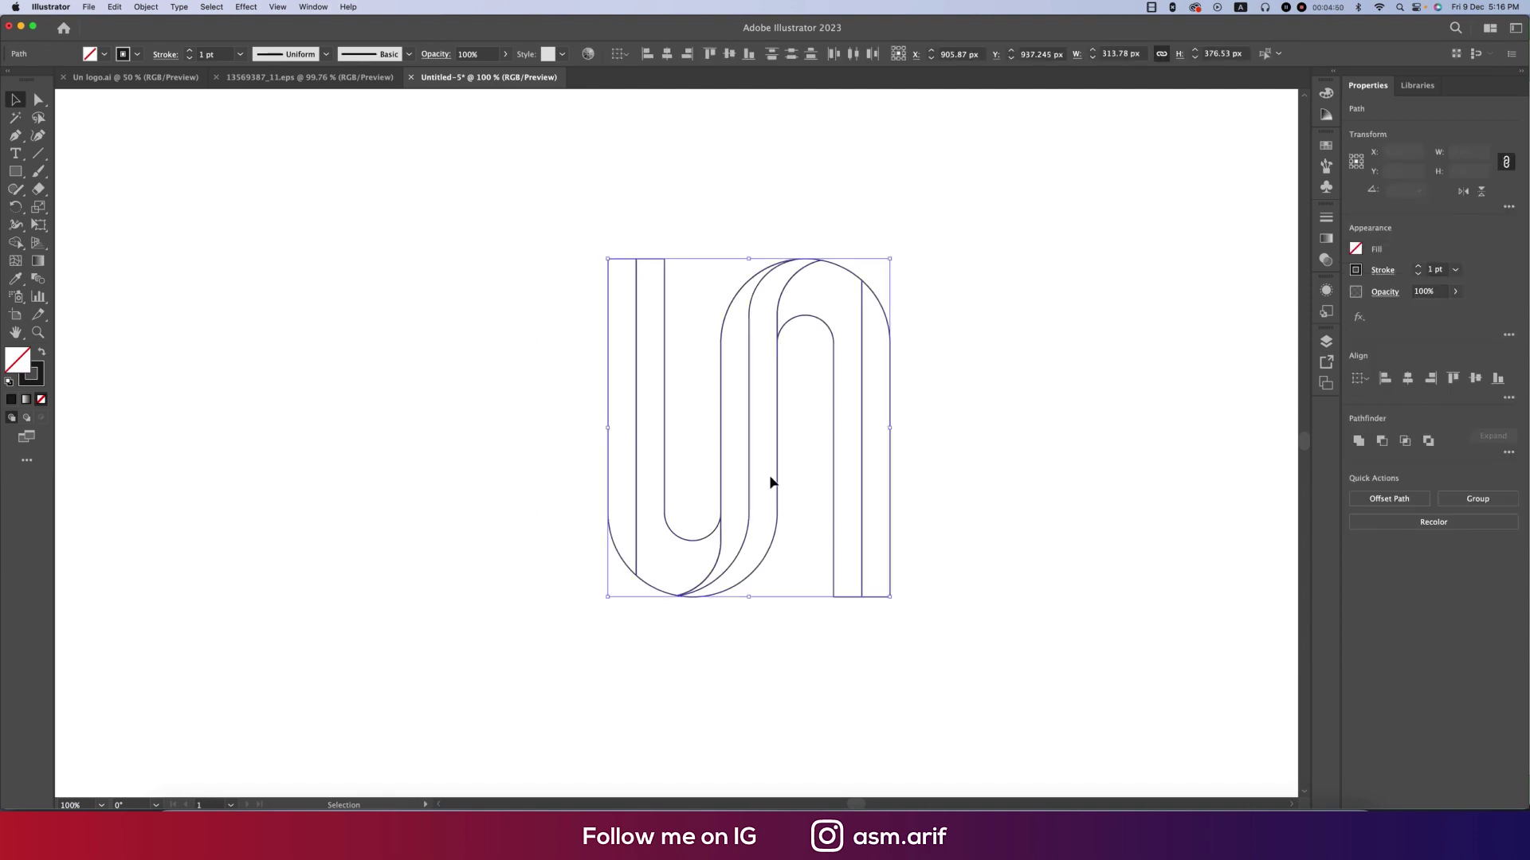
pyautogui.click(43, 355)
pyautogui.click(587, 506)
pyautogui.scroll(-3, 586, 507)
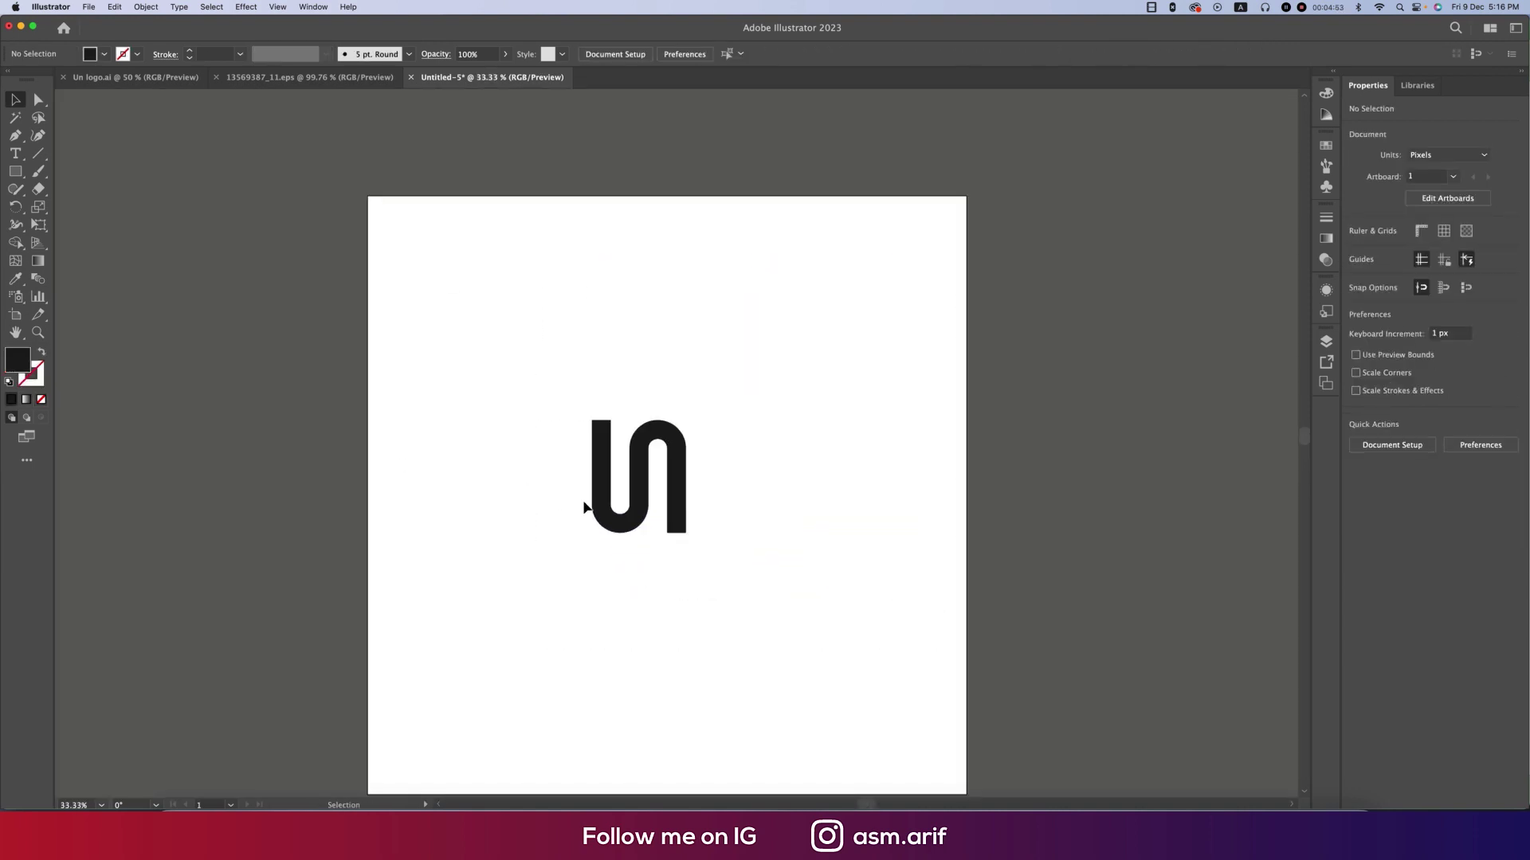
# - Copy the five colour swatch squares from Un logo.ai into the Untitled-5 document and place them above the artboard
pyautogui.click(310, 77)
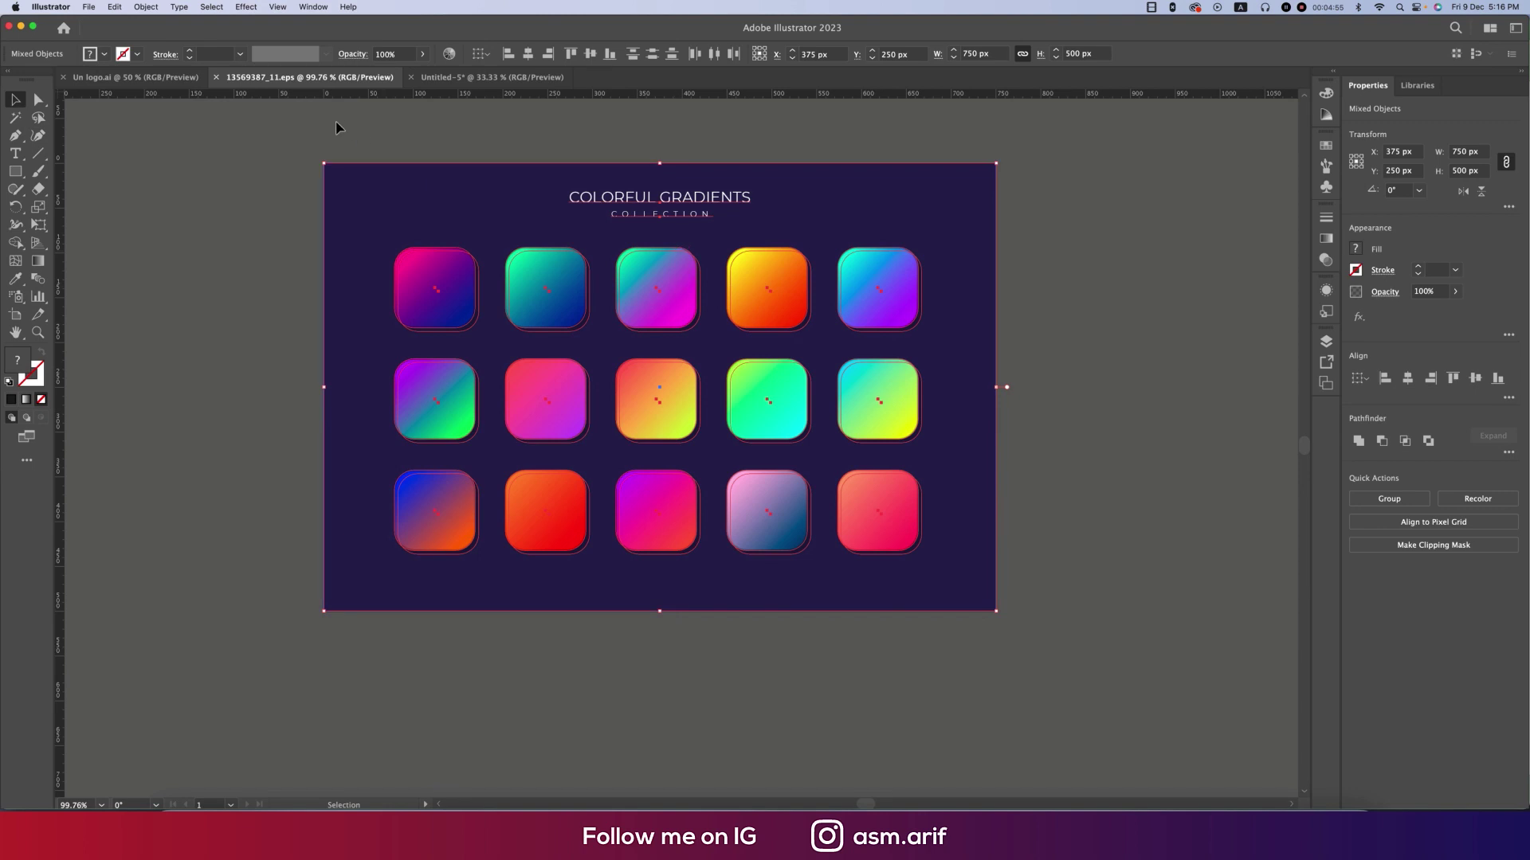
pyautogui.click(135, 78)
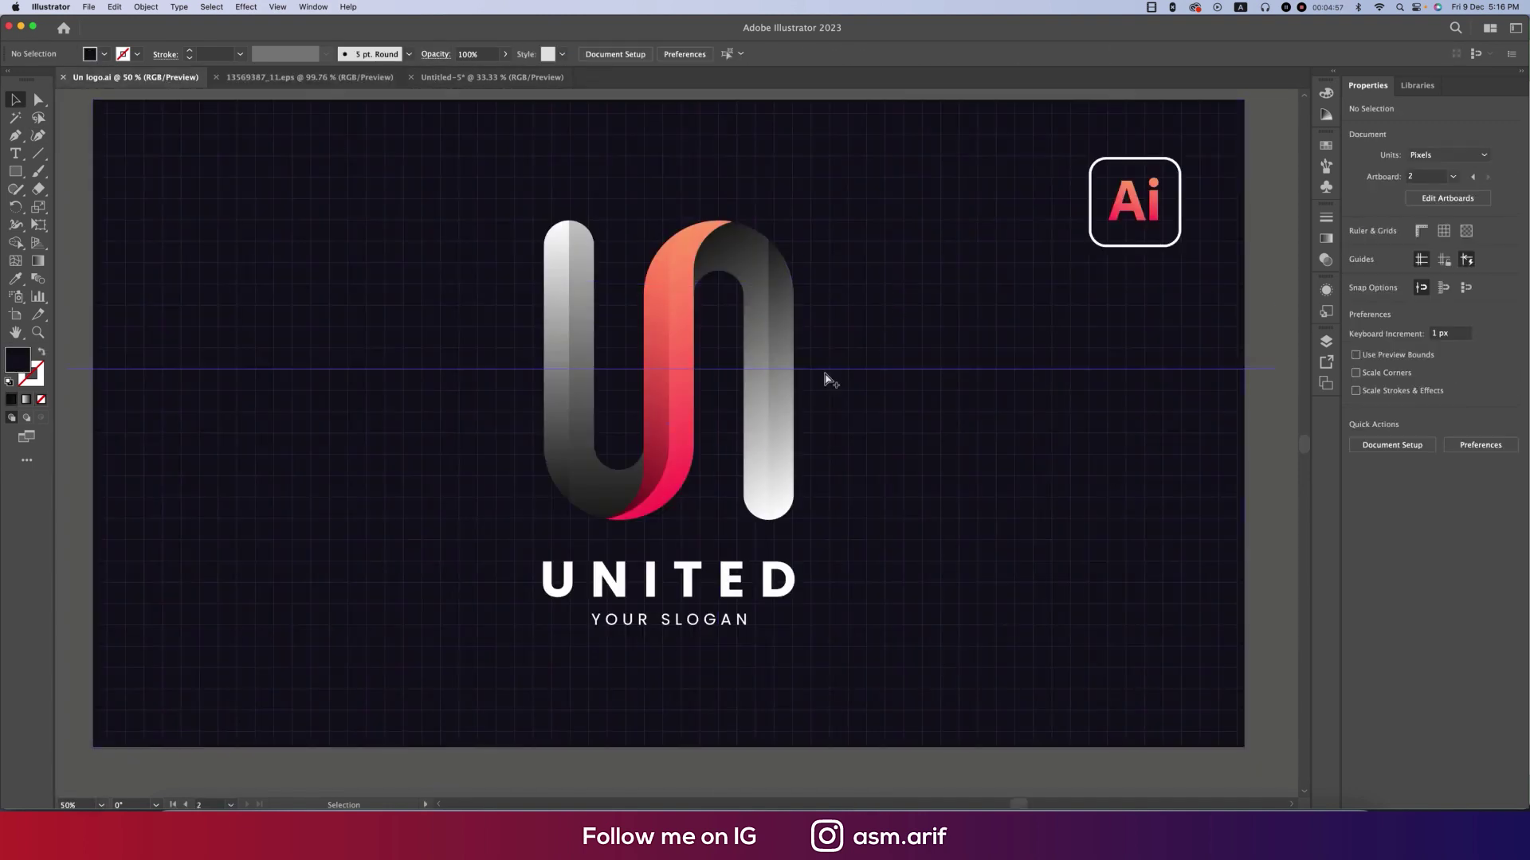
pyautogui.scroll(-1, 828, 380)
pyautogui.moveTo(293, 126); pyautogui.dragTo(575, 165)
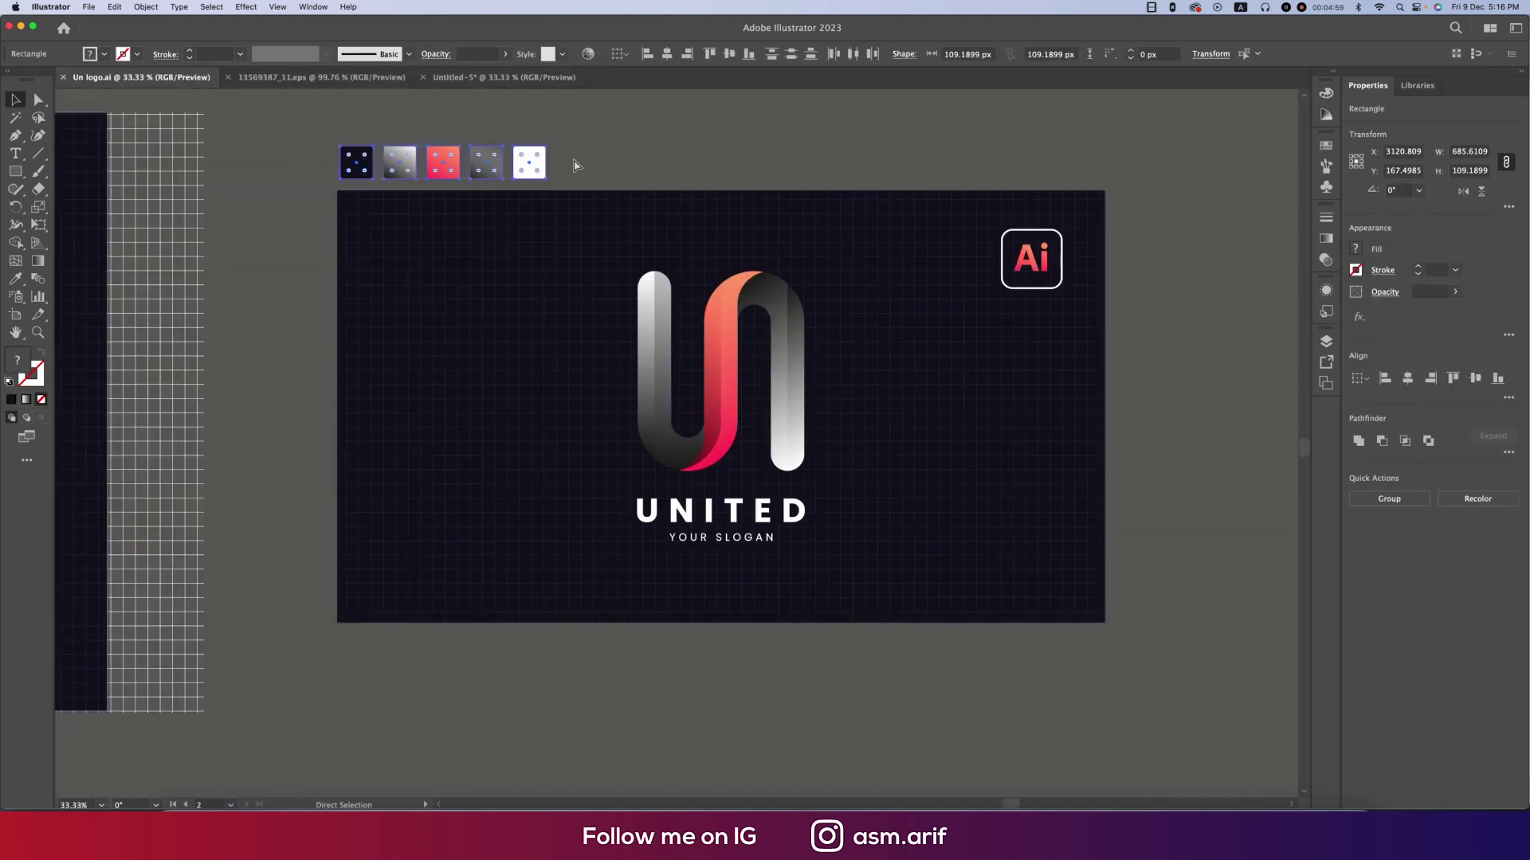
pyautogui.click(478, 77)
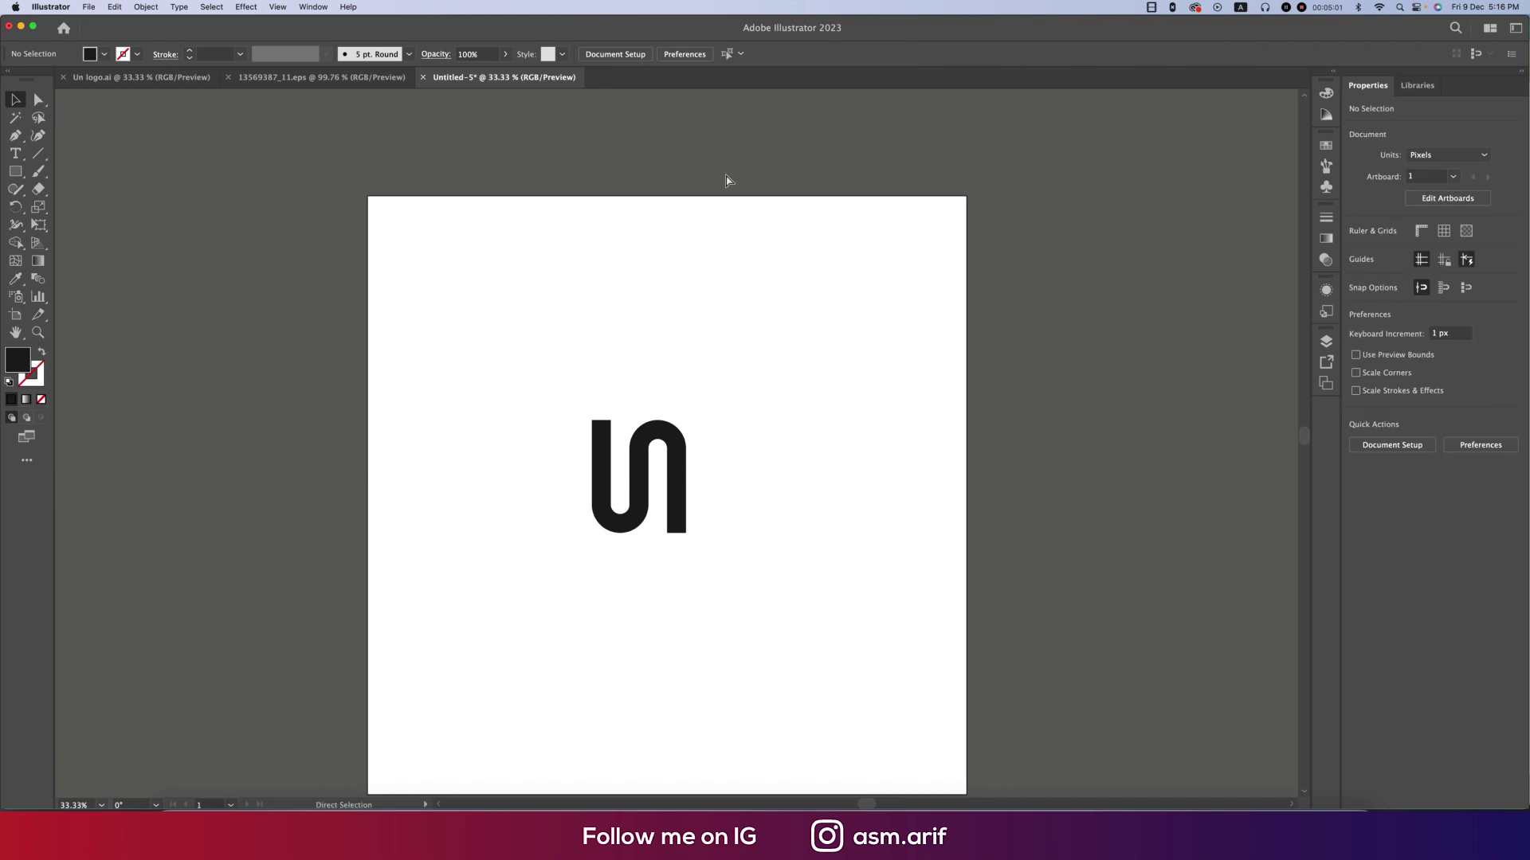
pyautogui.press('super+v')
pyautogui.moveTo(716, 427); pyautogui.dragTo(494, 160)
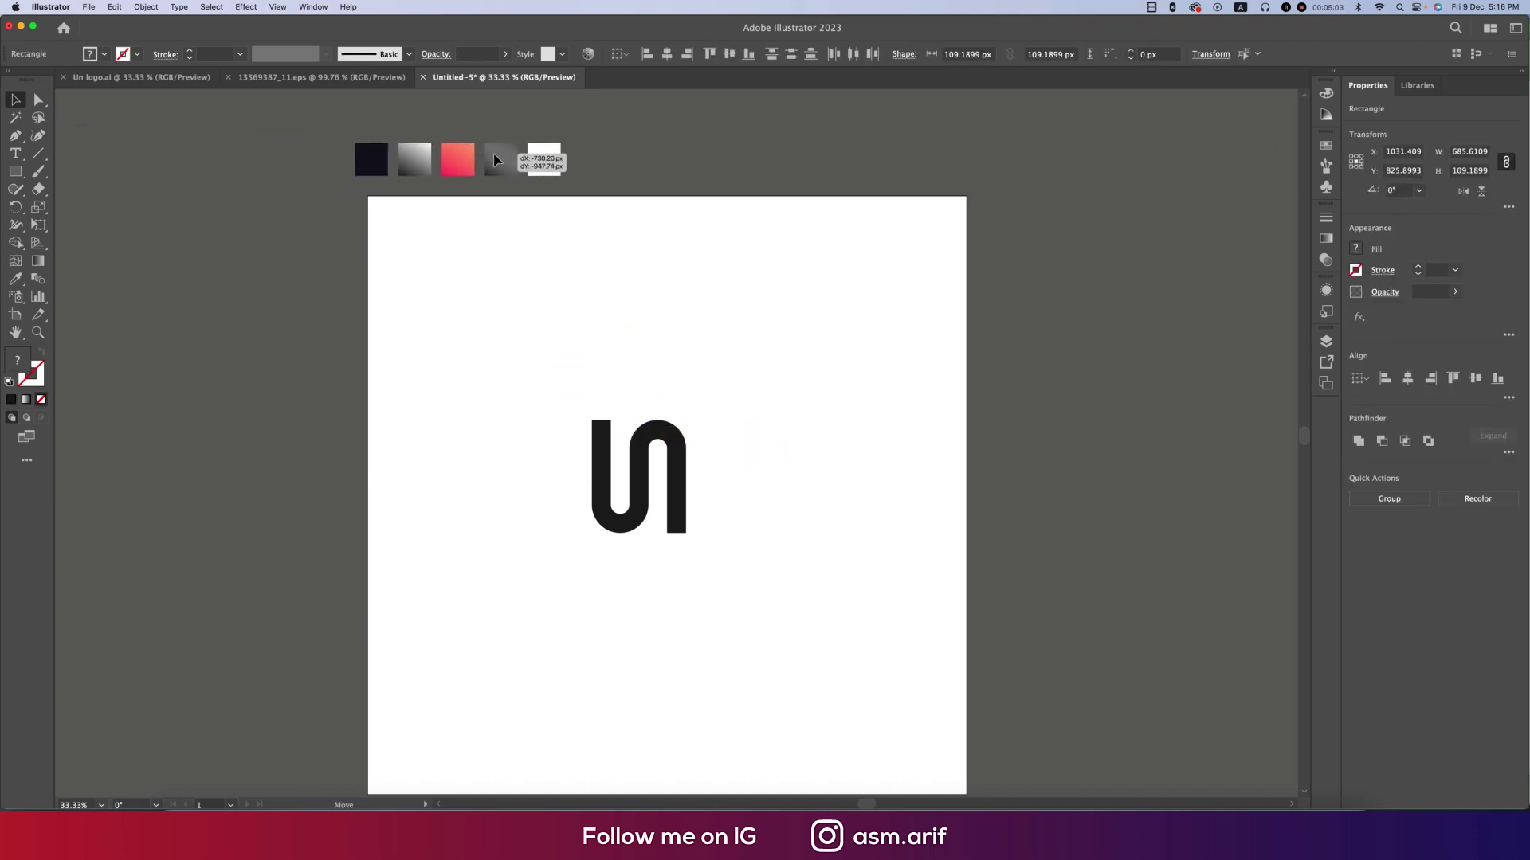
pyautogui.click(649, 418)
# - Fill the right-hand strip of the middle S shape with the pink-orange gradient sampled from the third swatch
pyautogui.scroll(1, 650, 478)
pyautogui.scroll(-2, 652, 475)
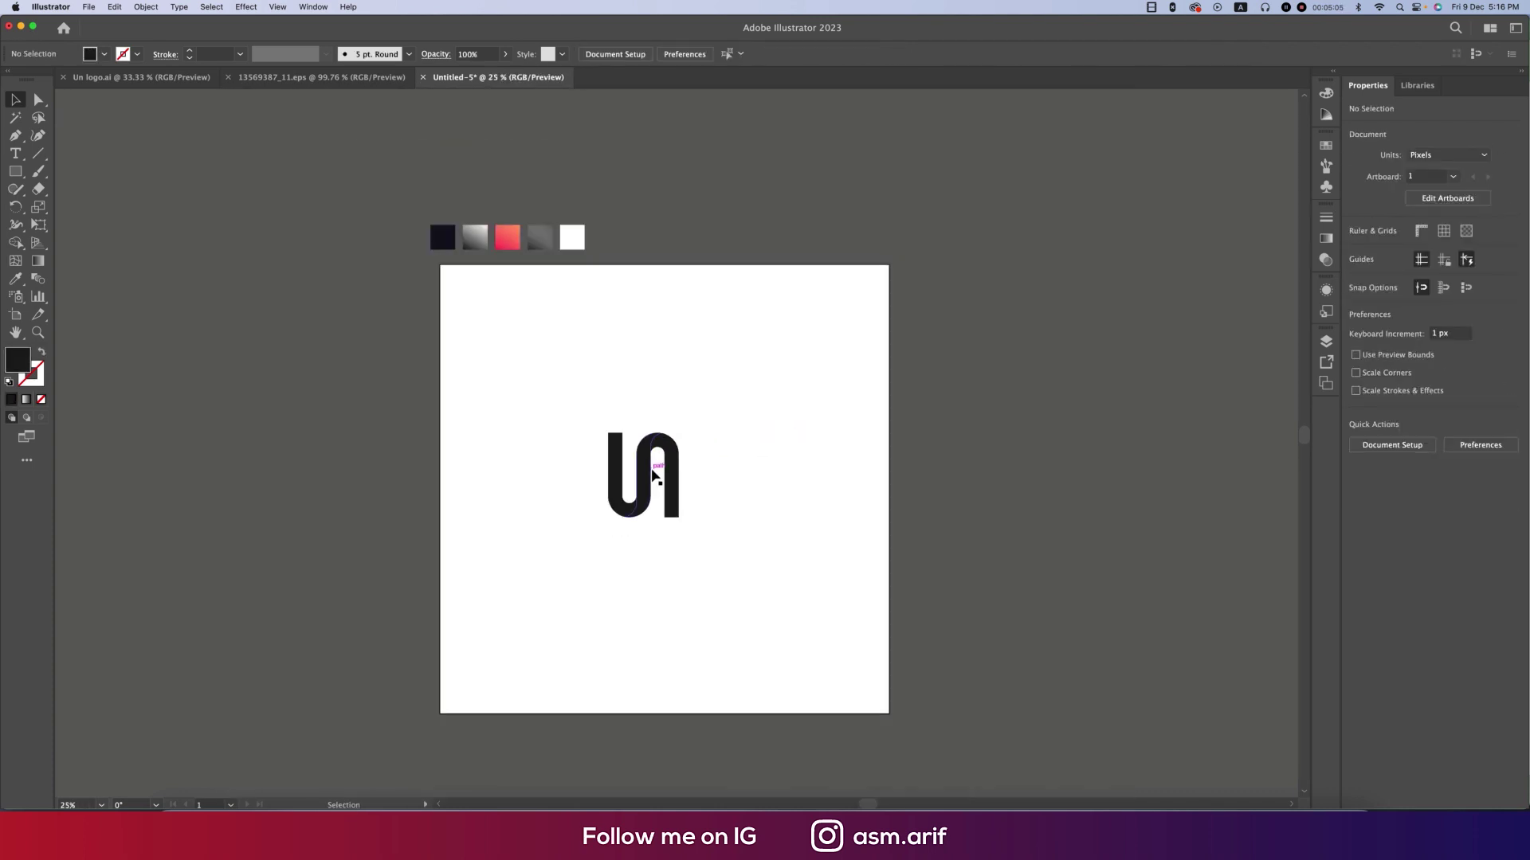
pyautogui.click(652, 476)
pyautogui.press('i')
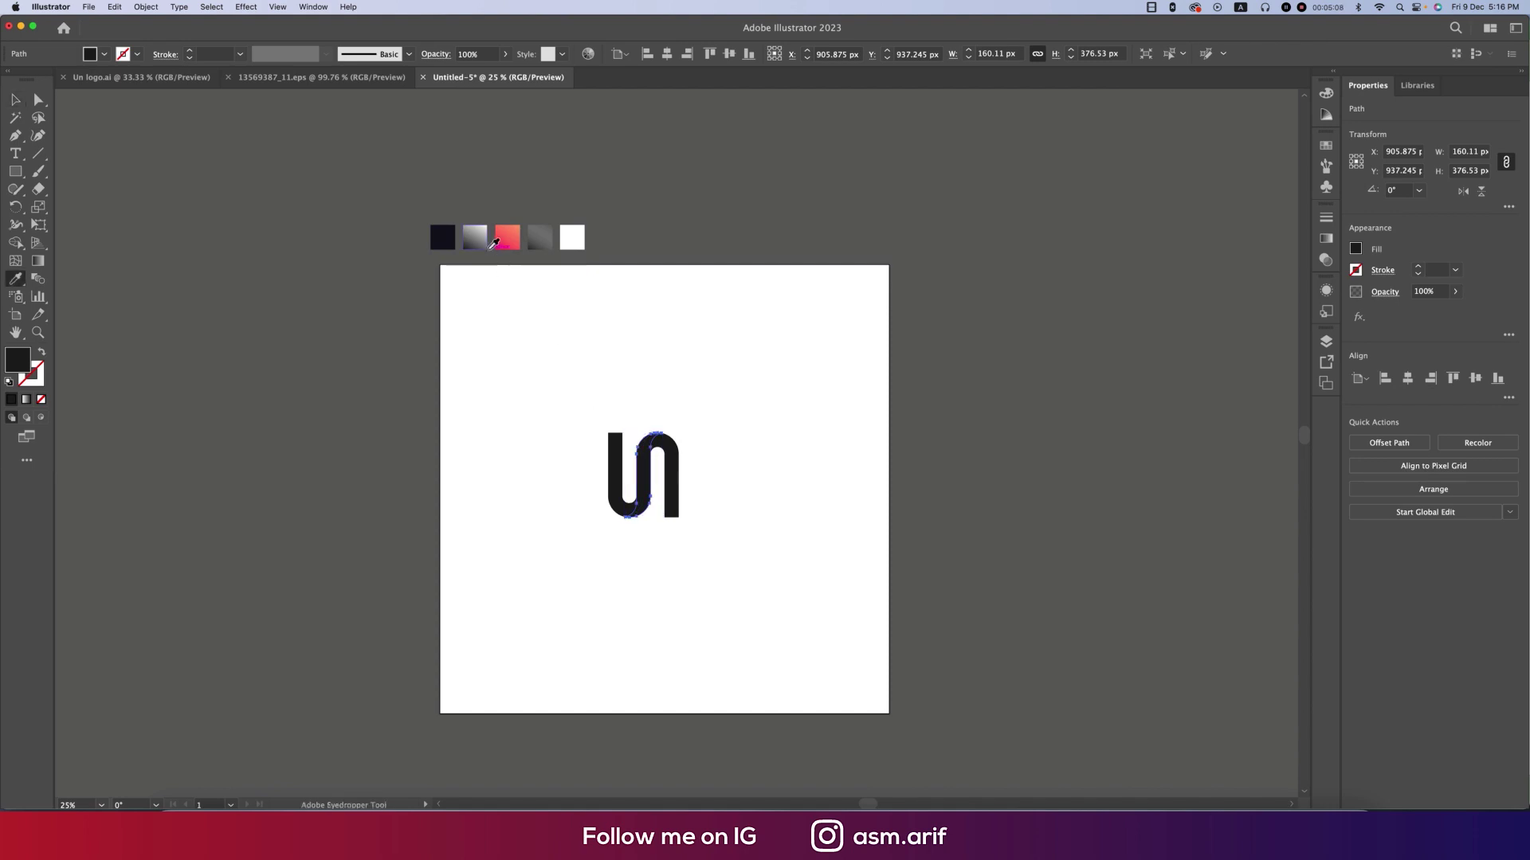
pyautogui.click(504, 239)
# - Enlarge the whole logo proportionally so that it nearly fills the artboard
pyautogui.click(15, 99)
pyautogui.moveTo(683, 478); pyautogui.dragTo(795, 495)
pyautogui.click(837, 499)
pyautogui.hscroll(-2, 797, 498)
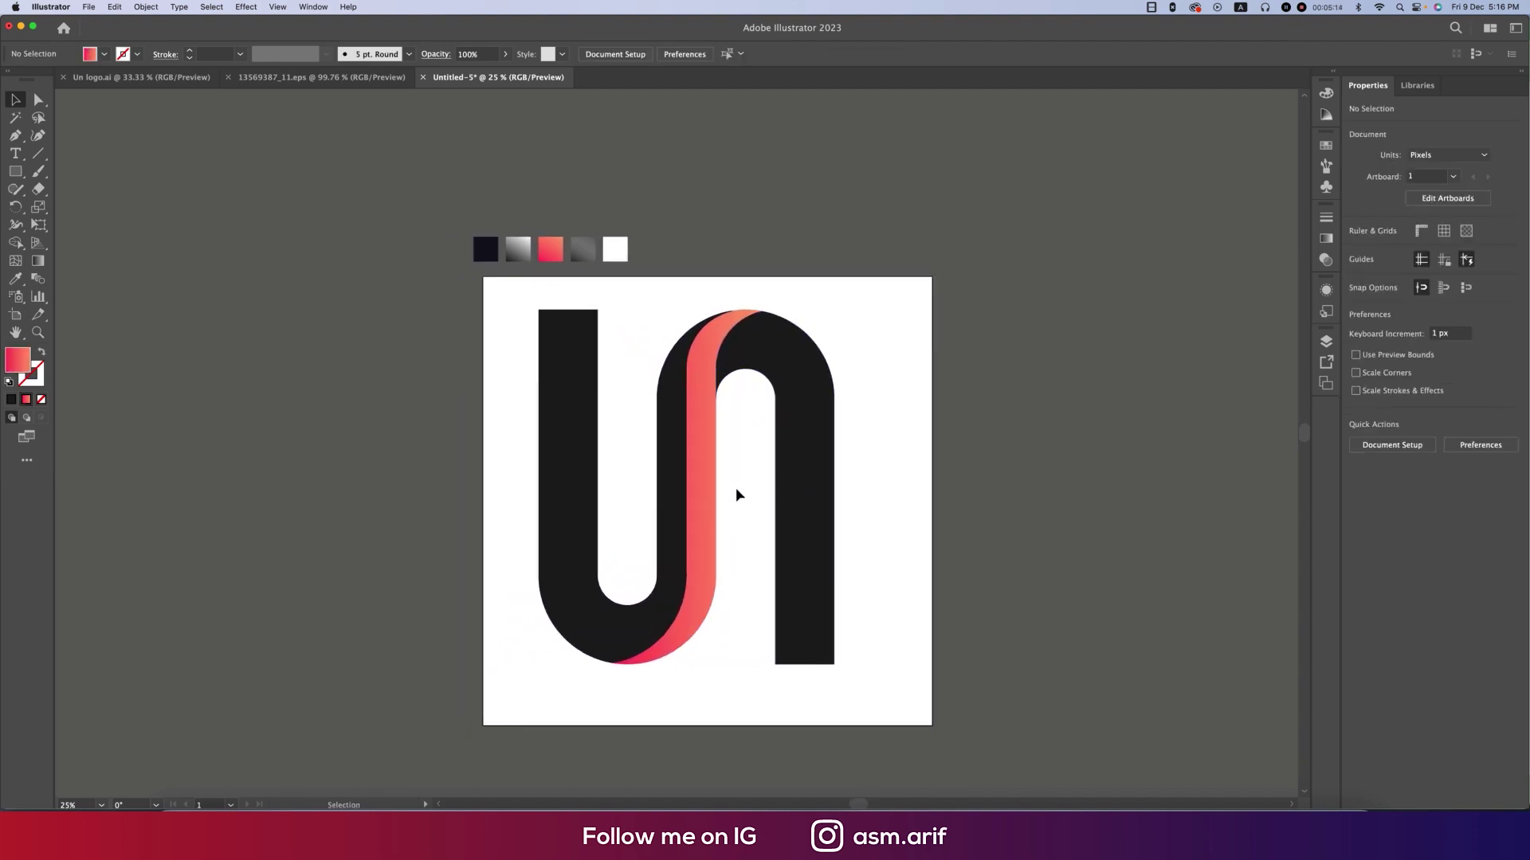
# - Apply the same pink-orange gradient to the left-hand strip of the S shape and reverse its direction
pyautogui.click(697, 492)
pyautogui.press('i')
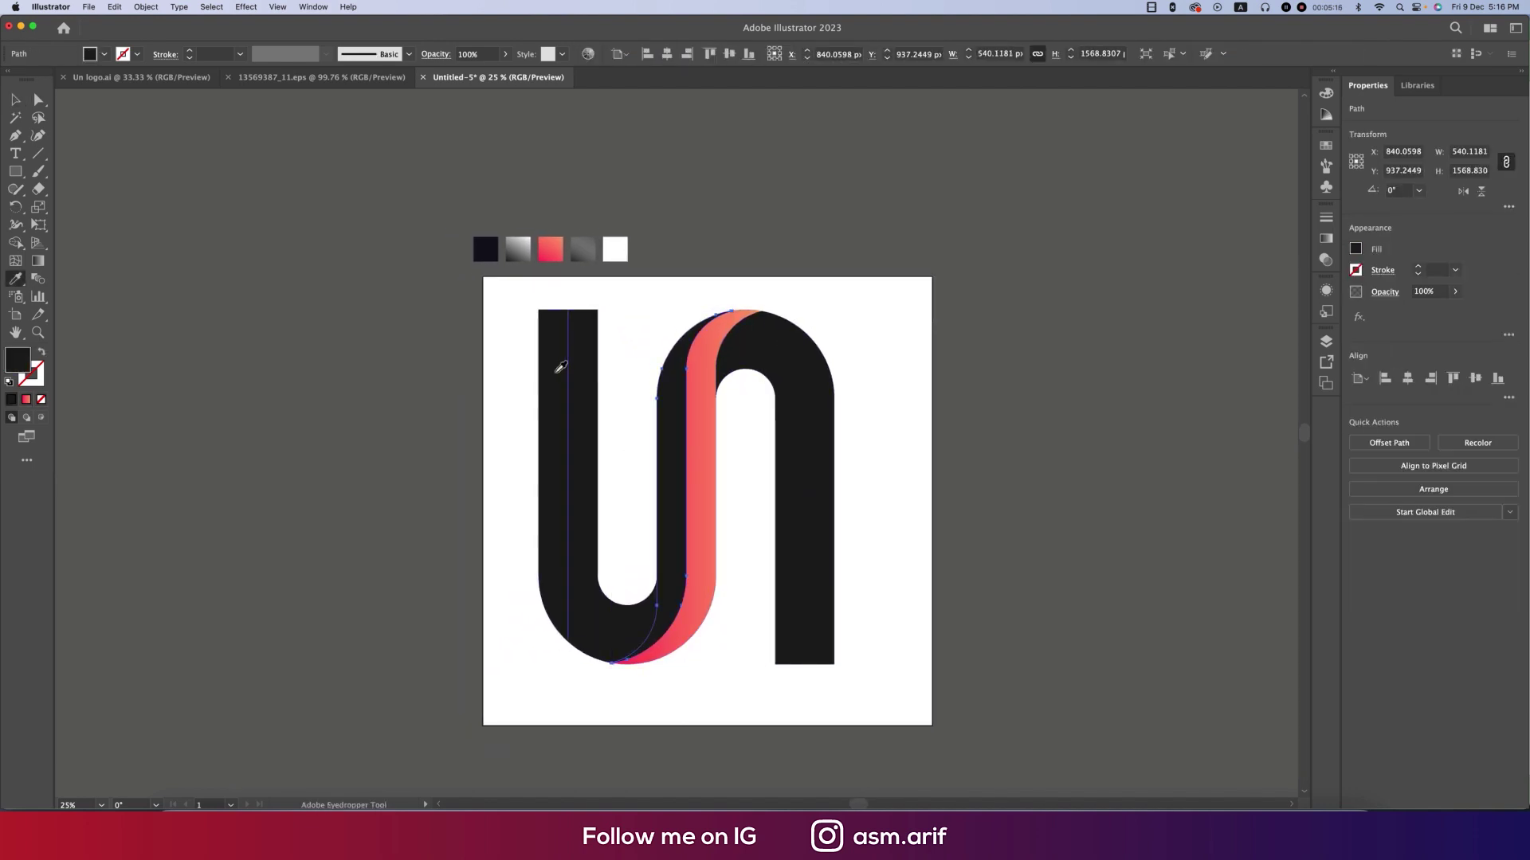
pyautogui.click(699, 478)
pyautogui.press('i')
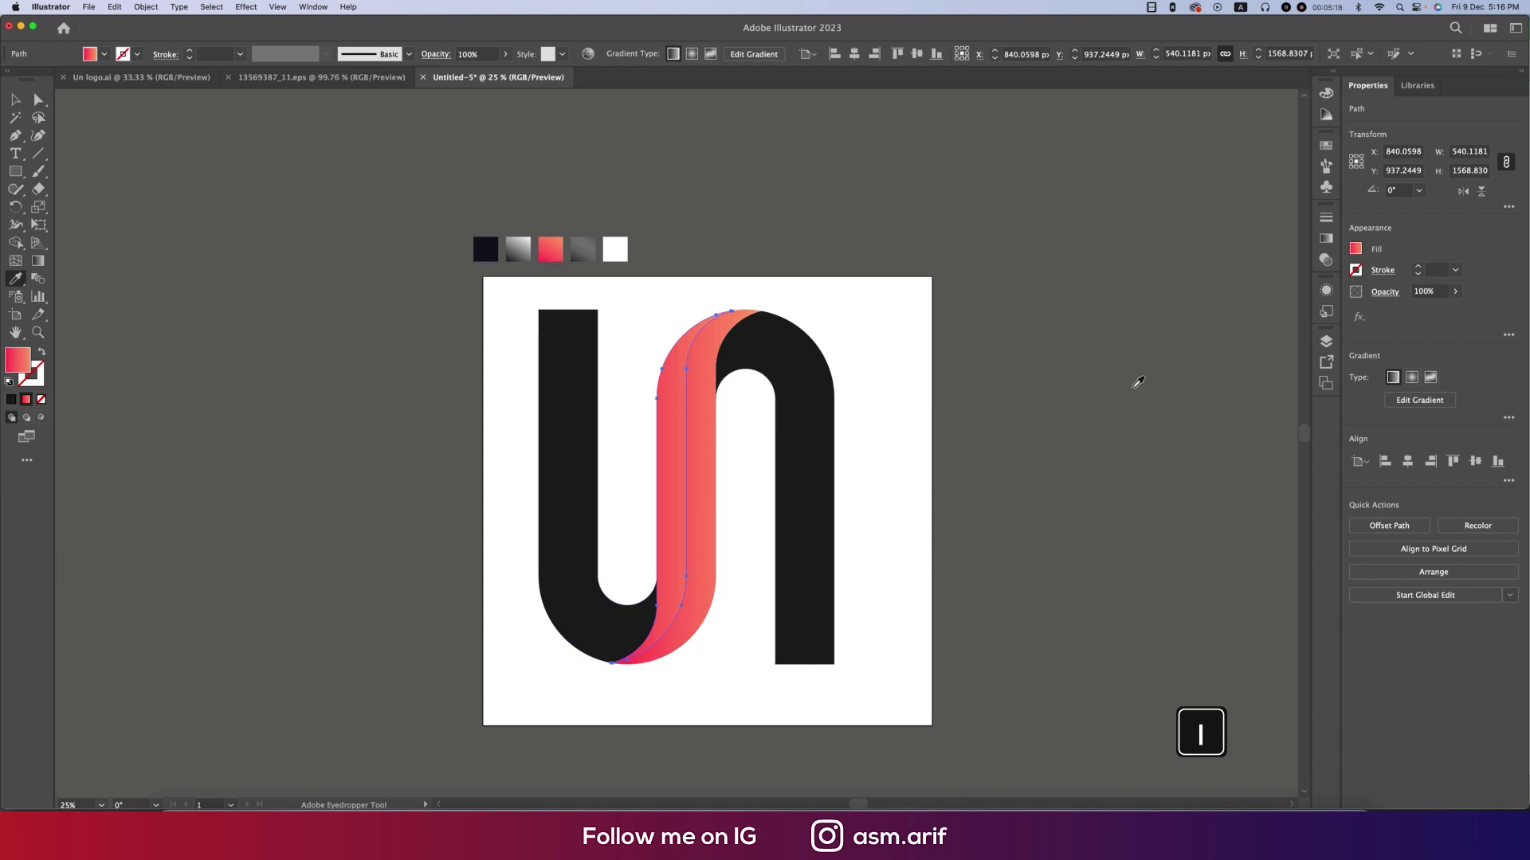
pyautogui.click(1327, 242)
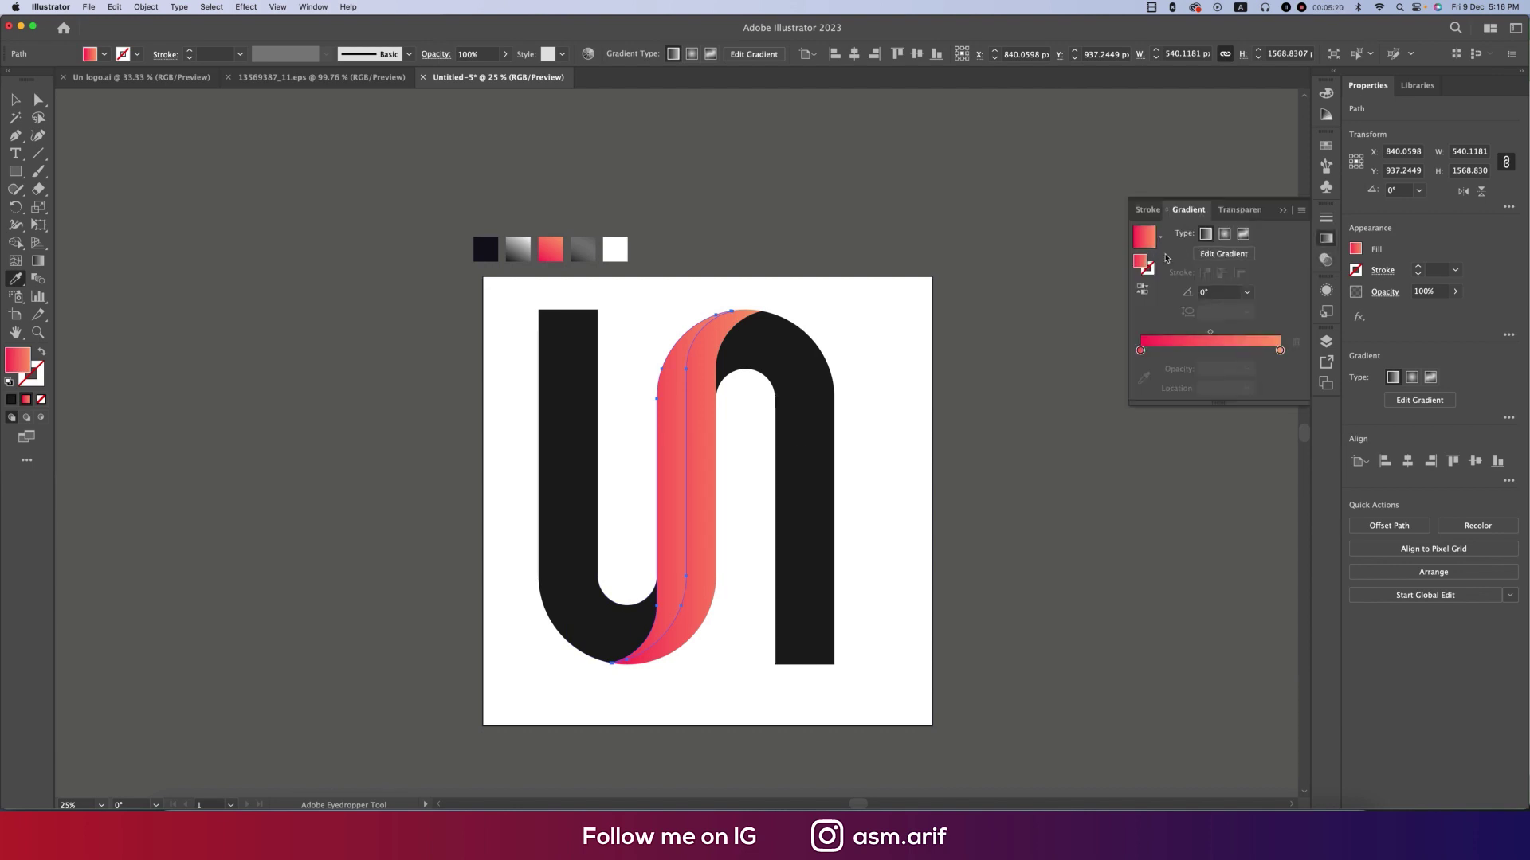
pyautogui.click(1142, 289)
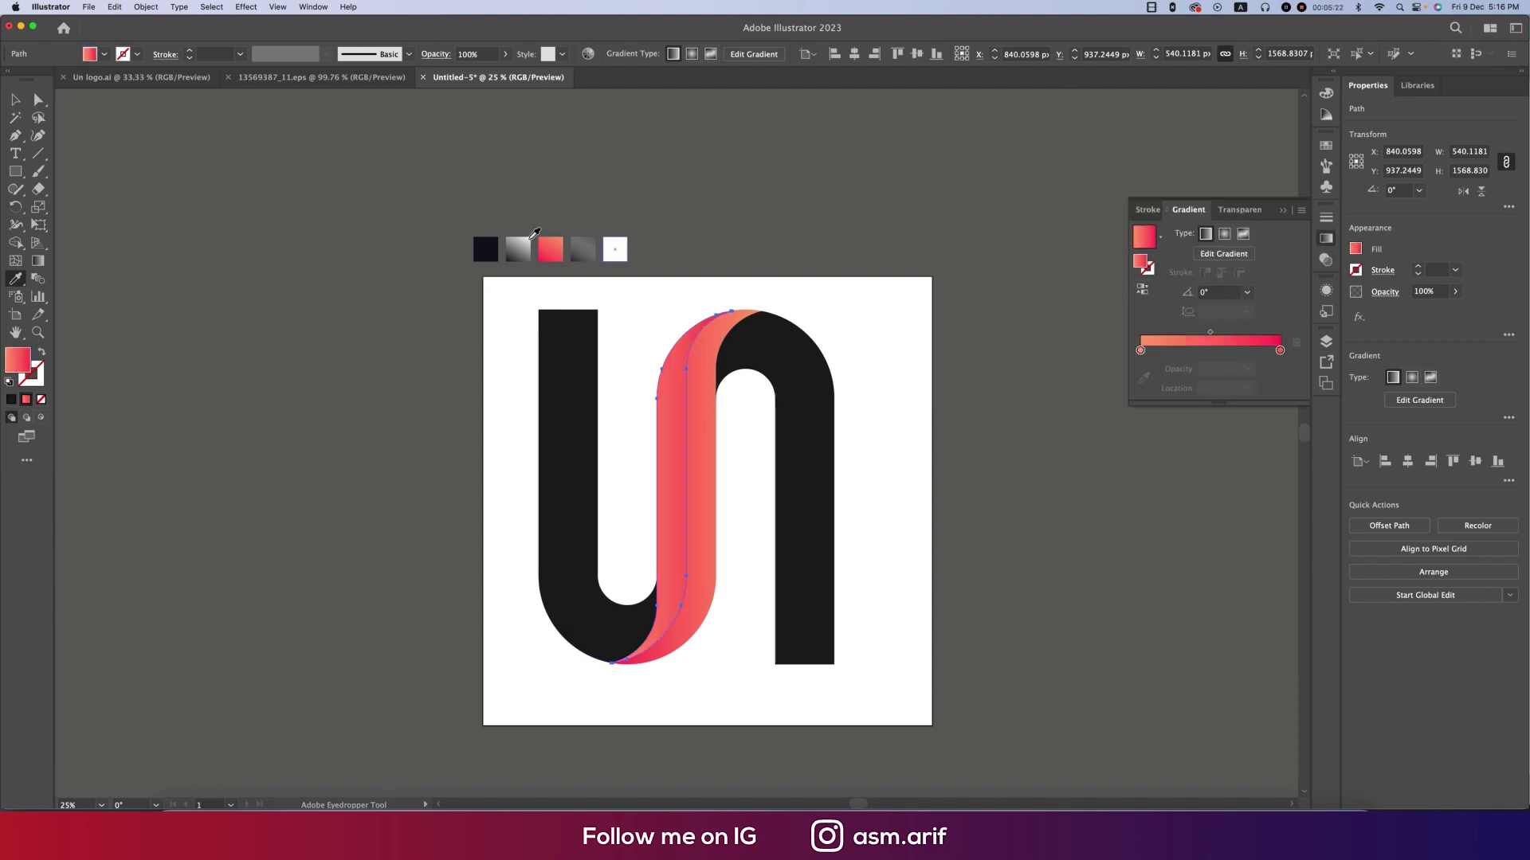
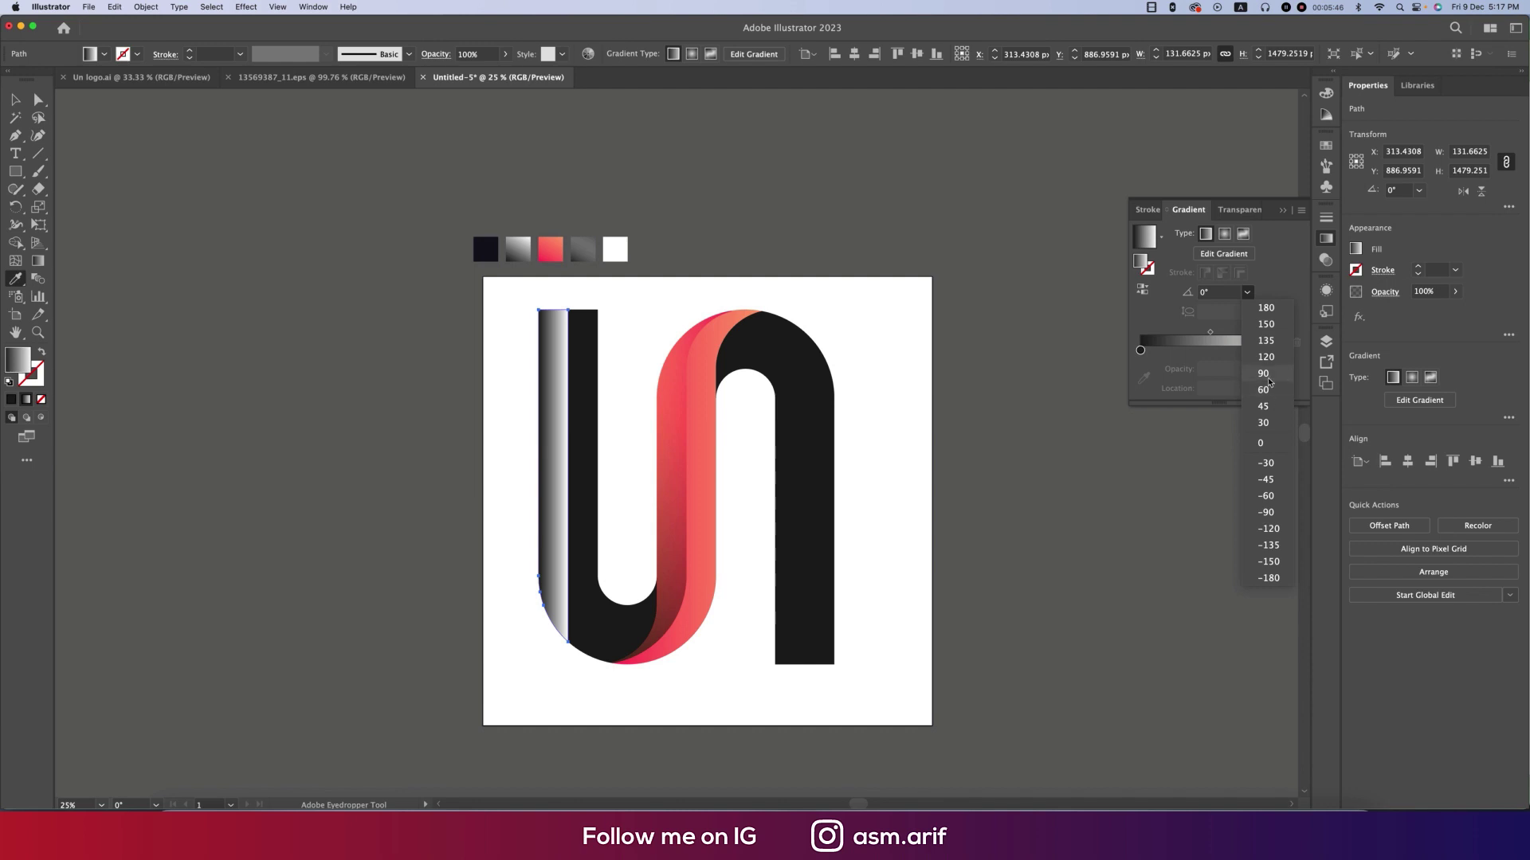
# - Set the outer U strip's gradient angle to 90° and fill the inner U piece with the black-to-white swatch gradient at 90°
pyautogui.click(1263, 373)
pyautogui.keyDown('super'); pyautogui.click(586, 355); pyautogui.keyUp('super')
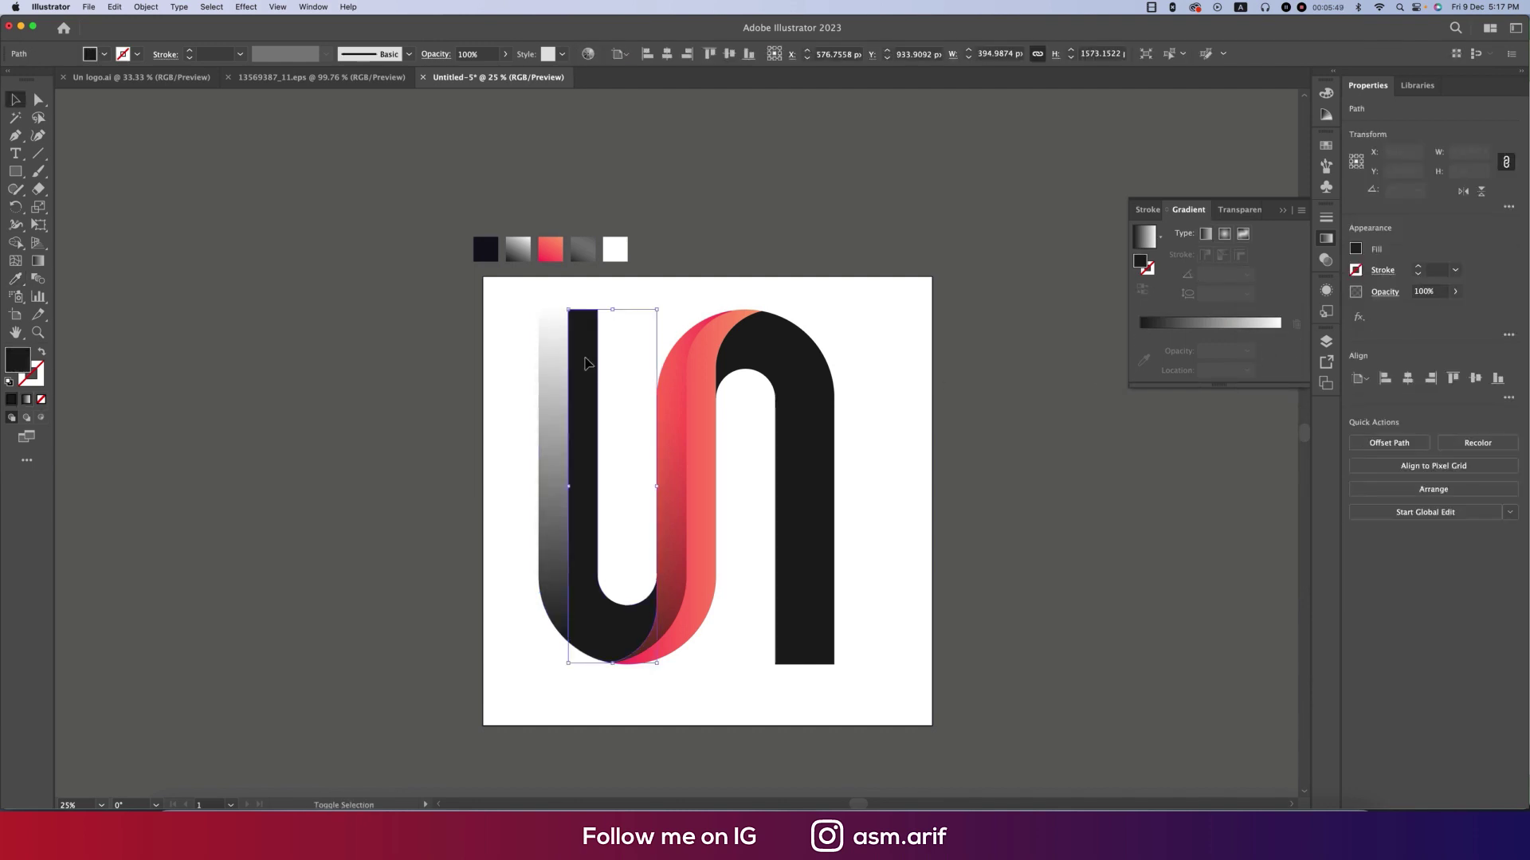
pyautogui.click(516, 252)
pyautogui.click(1248, 295)
pyautogui.click(1262, 373)
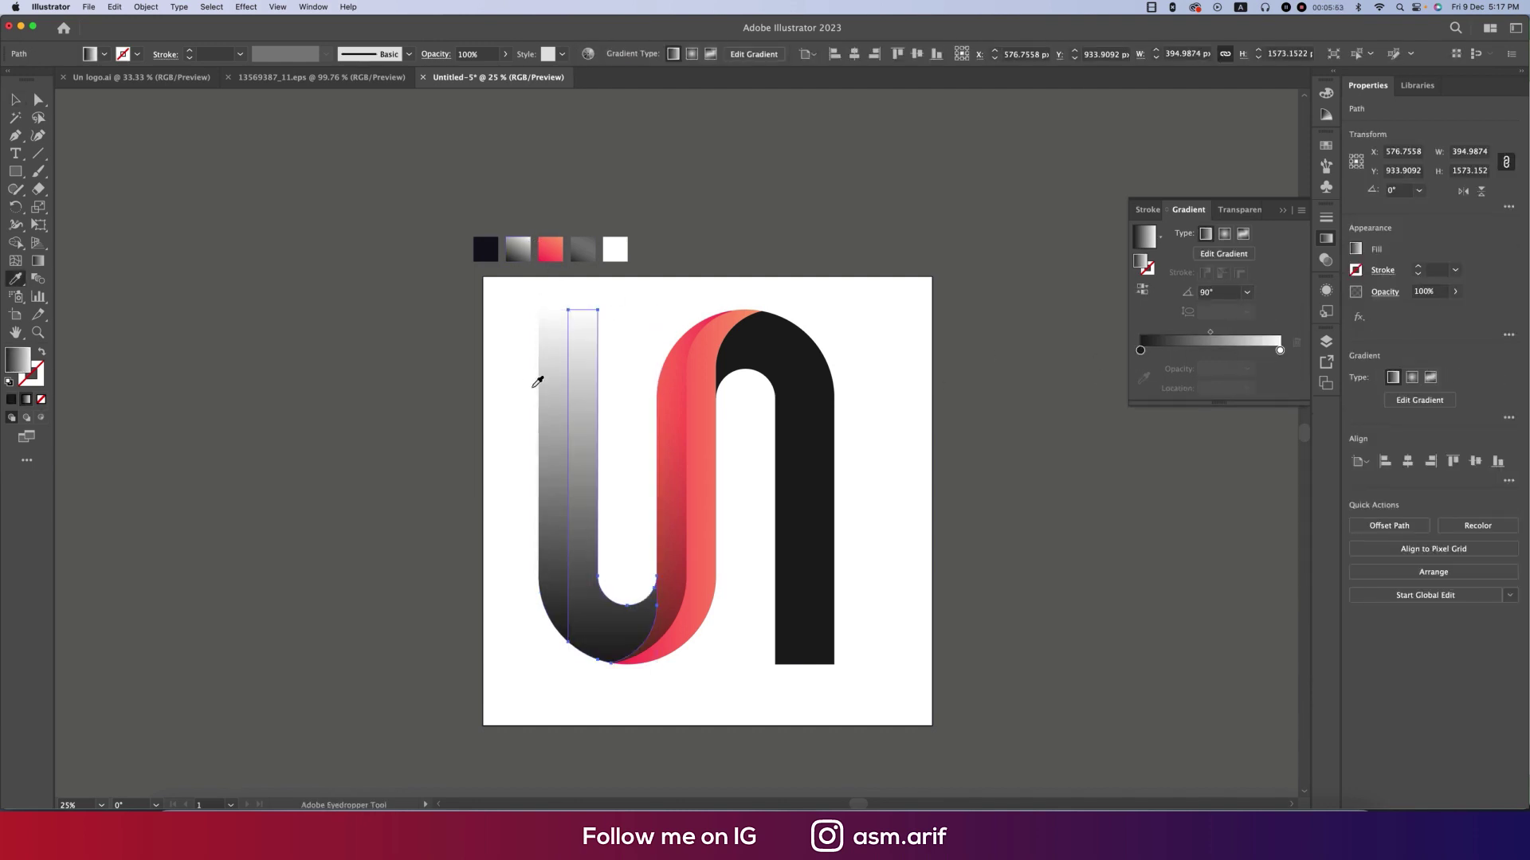
pyautogui.click(16, 99)
pyautogui.click(761, 546)
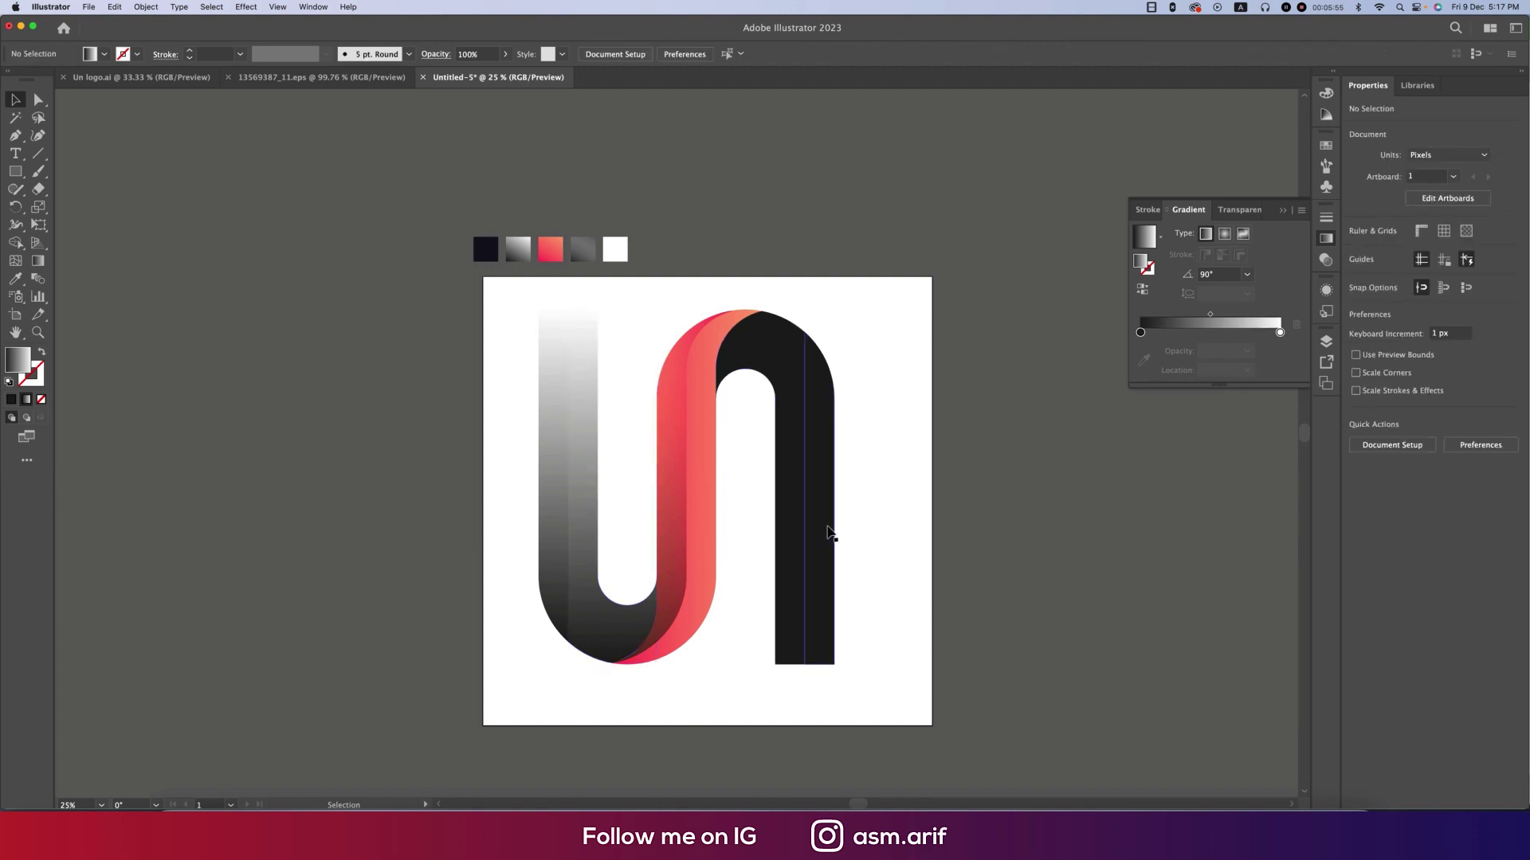
# - Fill both N pieces with the black-to-white swatch gradient, set its angle to 90° and reverse it
pyautogui.moveTo(865, 528); pyautogui.dragTo(769, 589)
pyautogui.press('i')
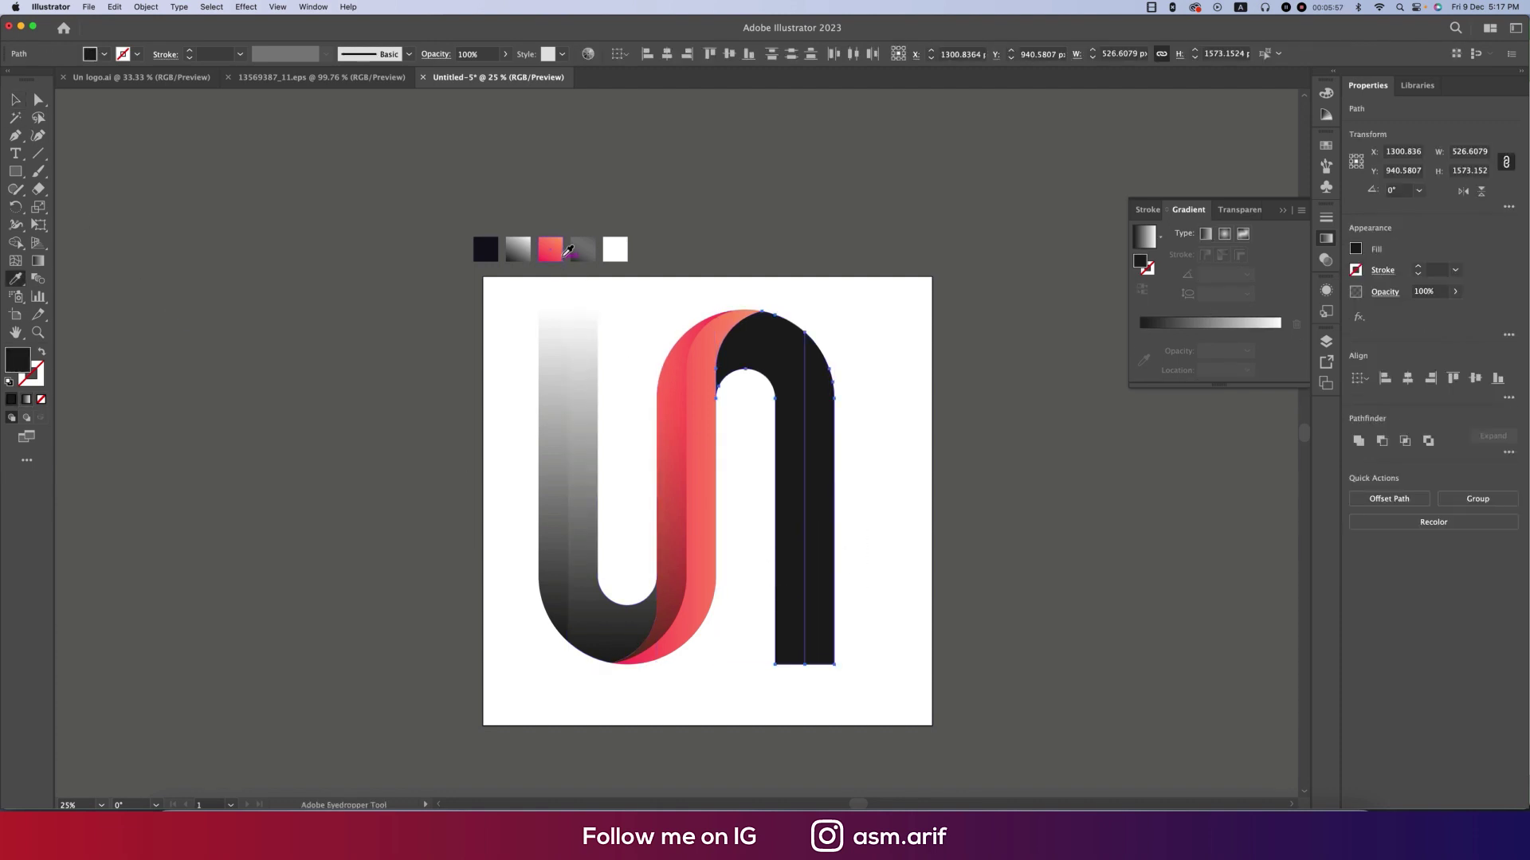
pyautogui.click(517, 248)
pyautogui.click(1247, 274)
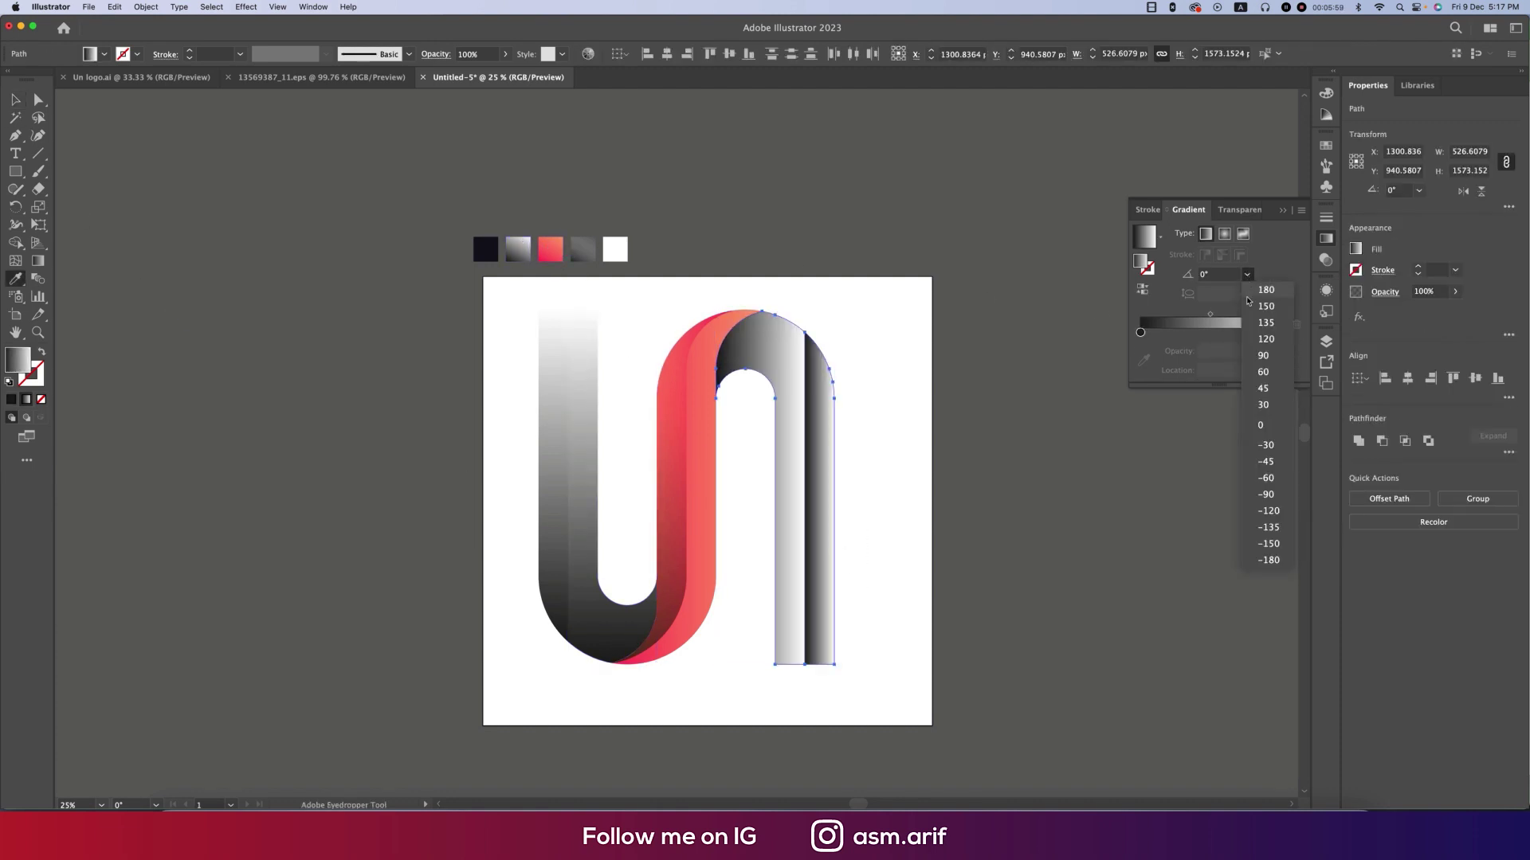
pyautogui.click(1263, 357)
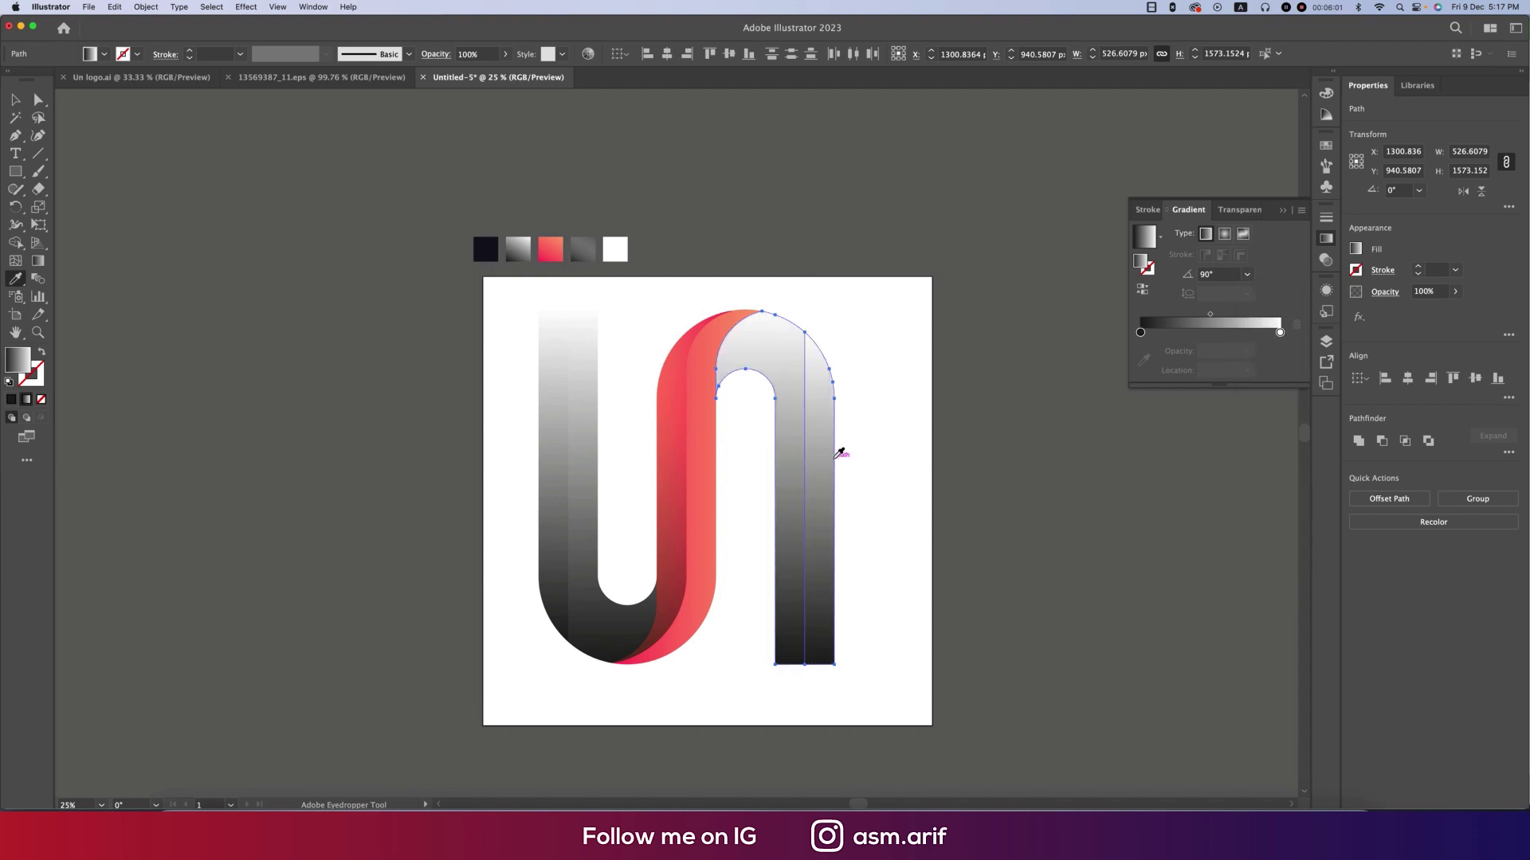
pyautogui.click(1143, 290)
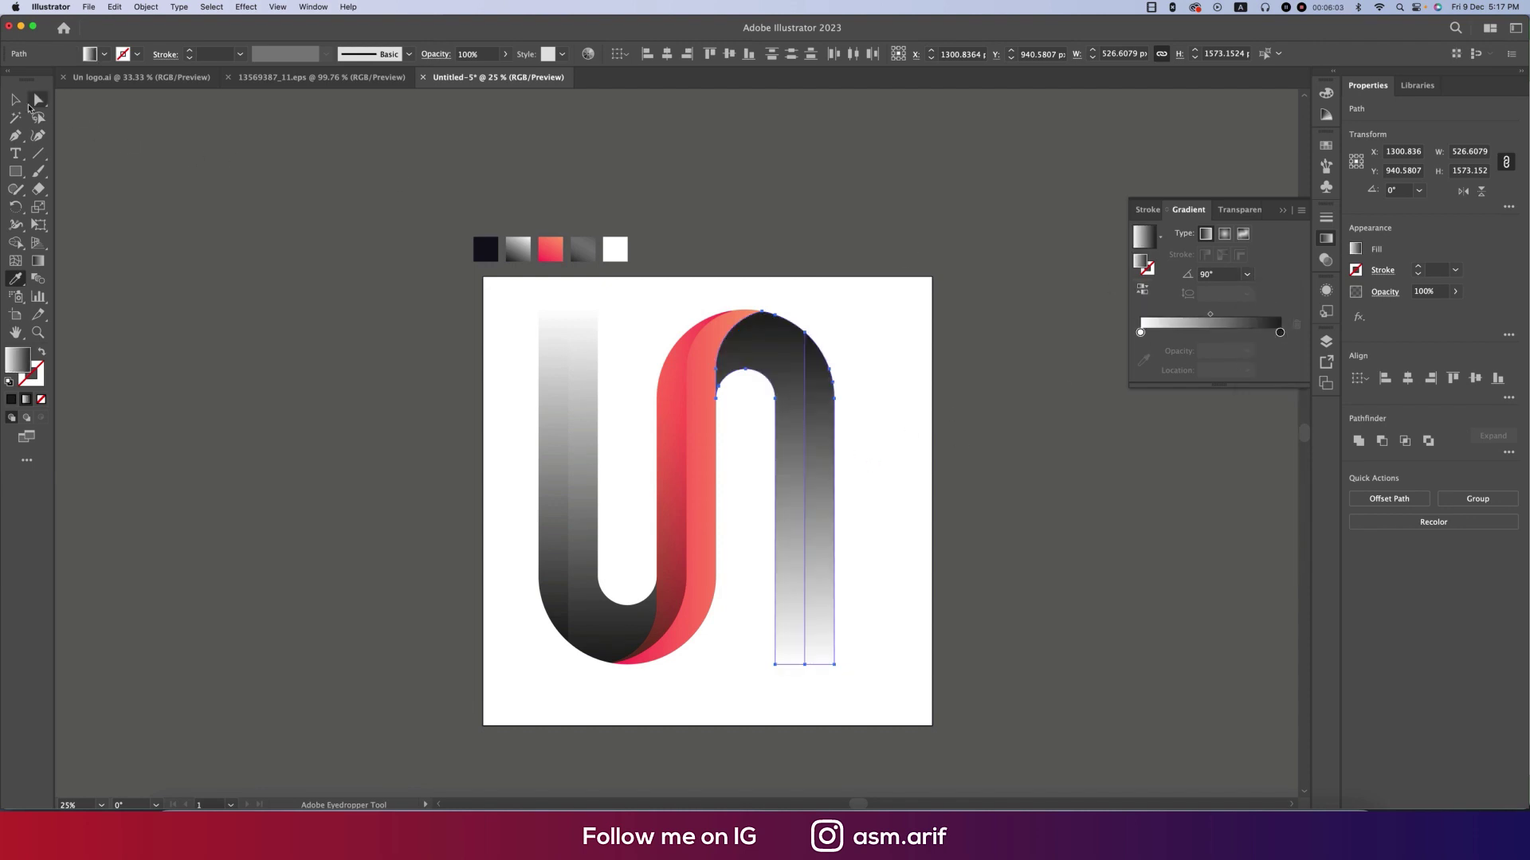
# - Select the whole logo and scale it down proportionally about its centre to about 625 × 750 px
pyautogui.click(406, 402)
pyautogui.moveTo(518, 417); pyautogui.dragTo(853, 600)
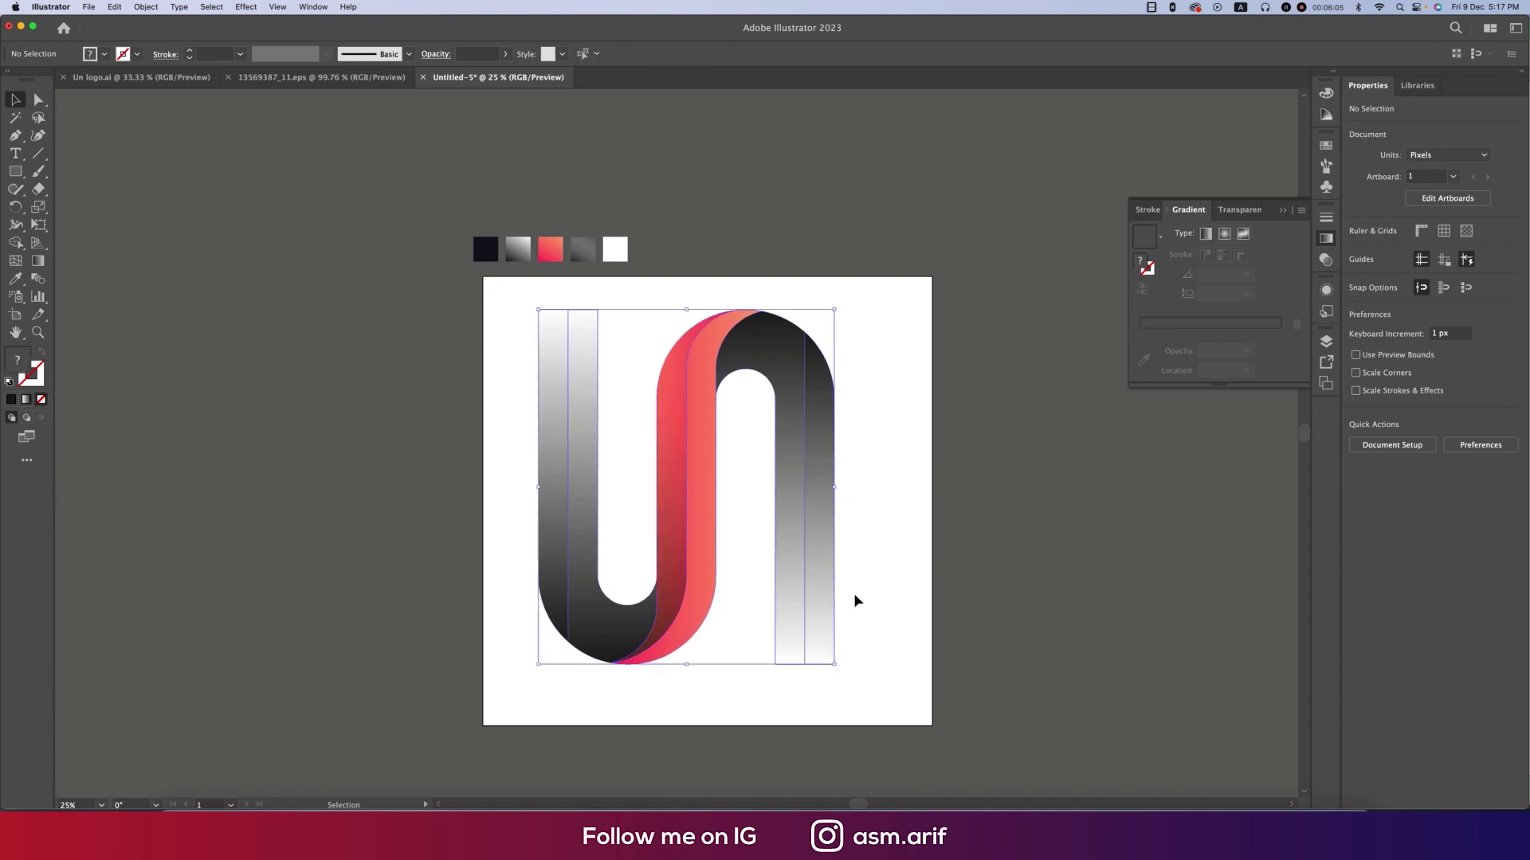
pyautogui.moveTo(828, 491); pyautogui.dragTo(757, 488)
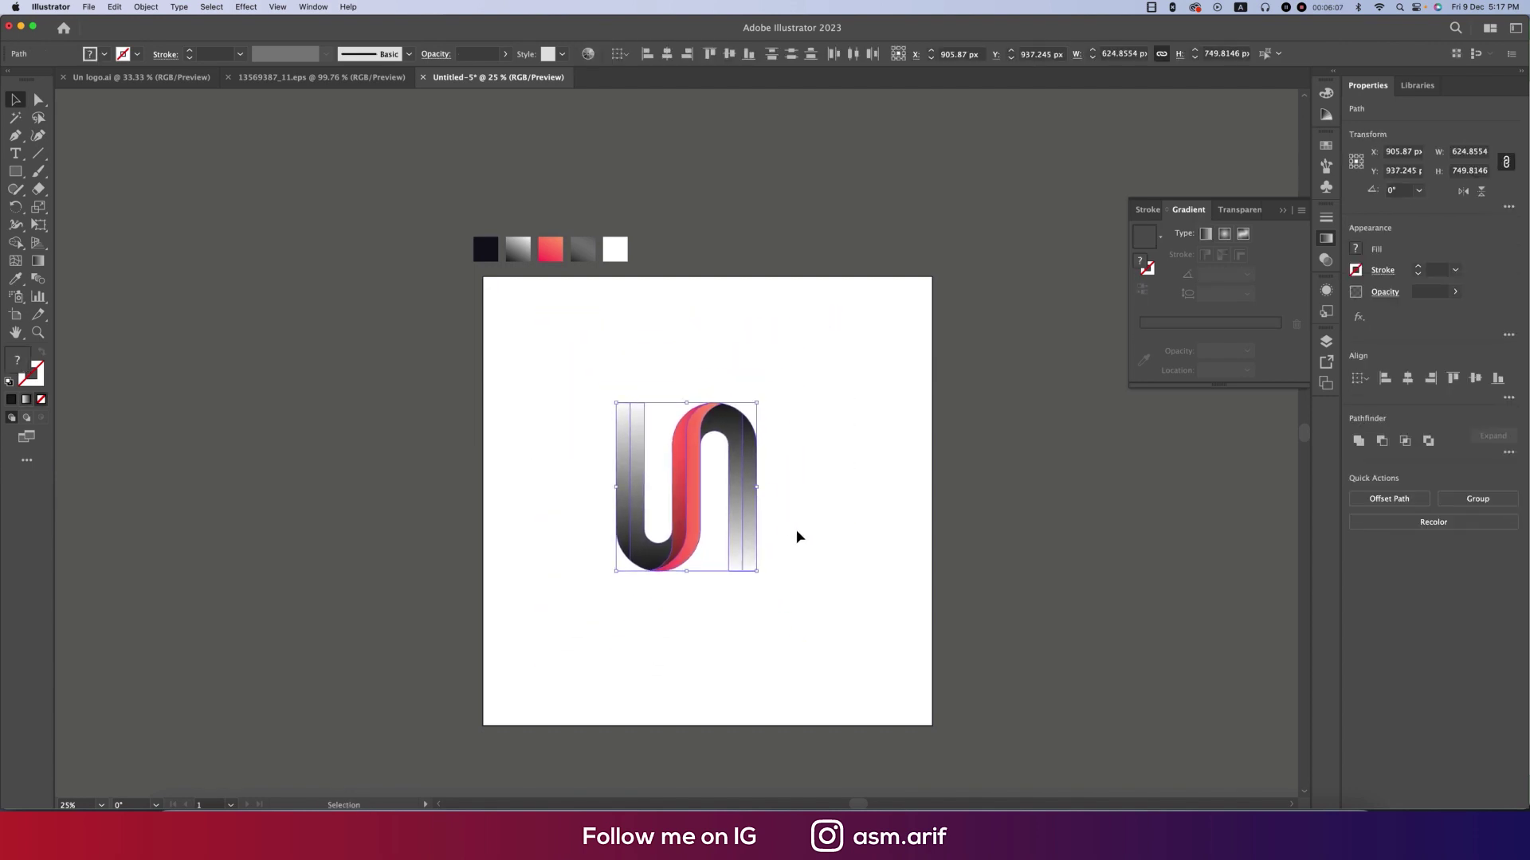
pyautogui.click(600, 410)
pyautogui.scroll(2, 605, 414)
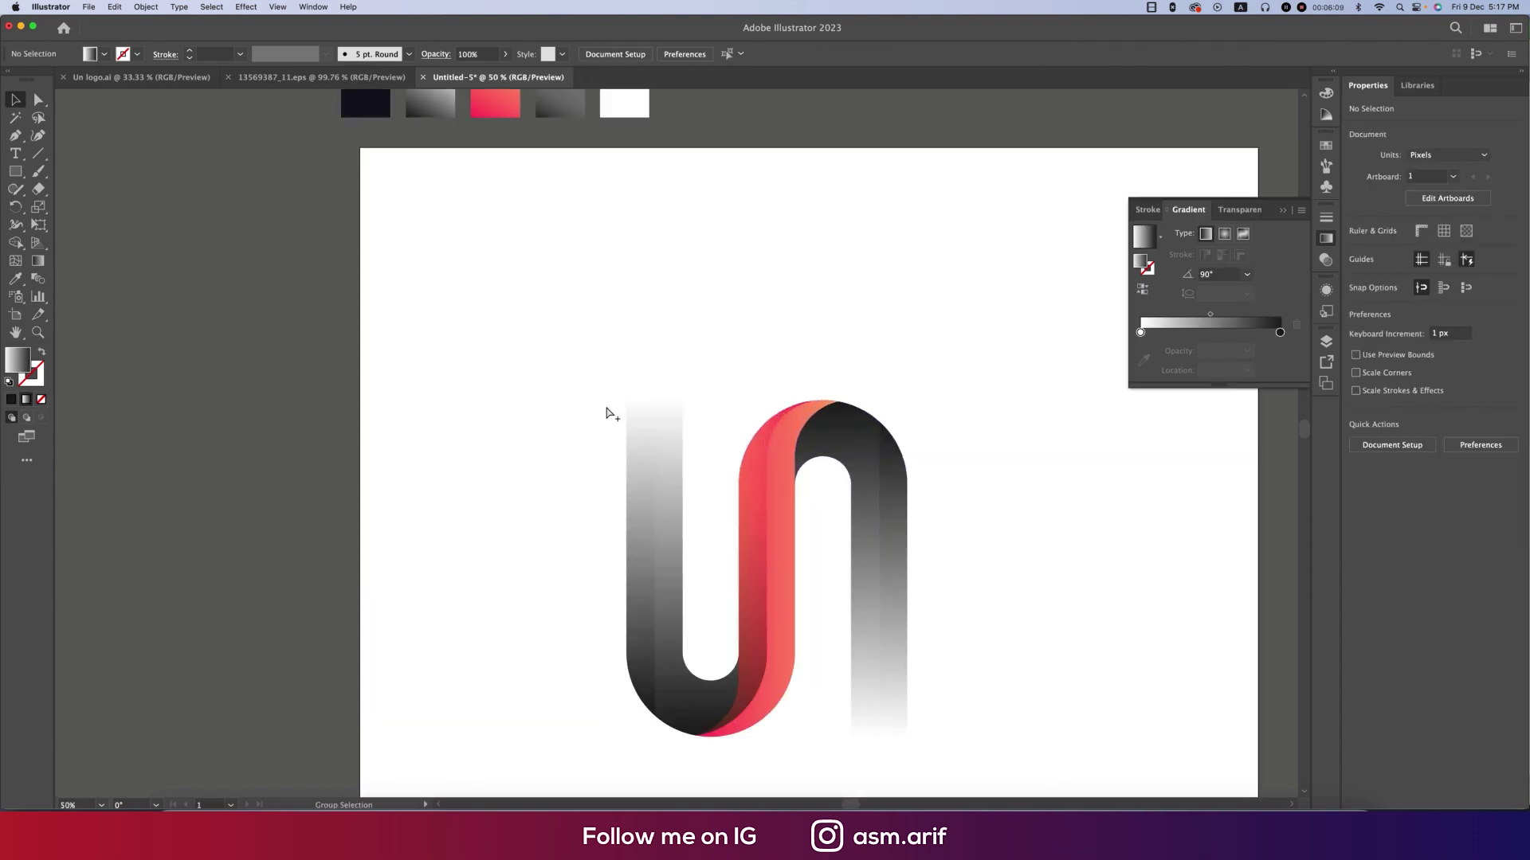
# - Draw a 2000 × 2000 px dark navy background square covering the artboard and send it behind the logo
pyautogui.scroll(-2, 606, 413)
pyautogui.click(490, 255)
pyautogui.press('m')
pyautogui.moveTo(484, 278); pyautogui.dragTo(846, 730)
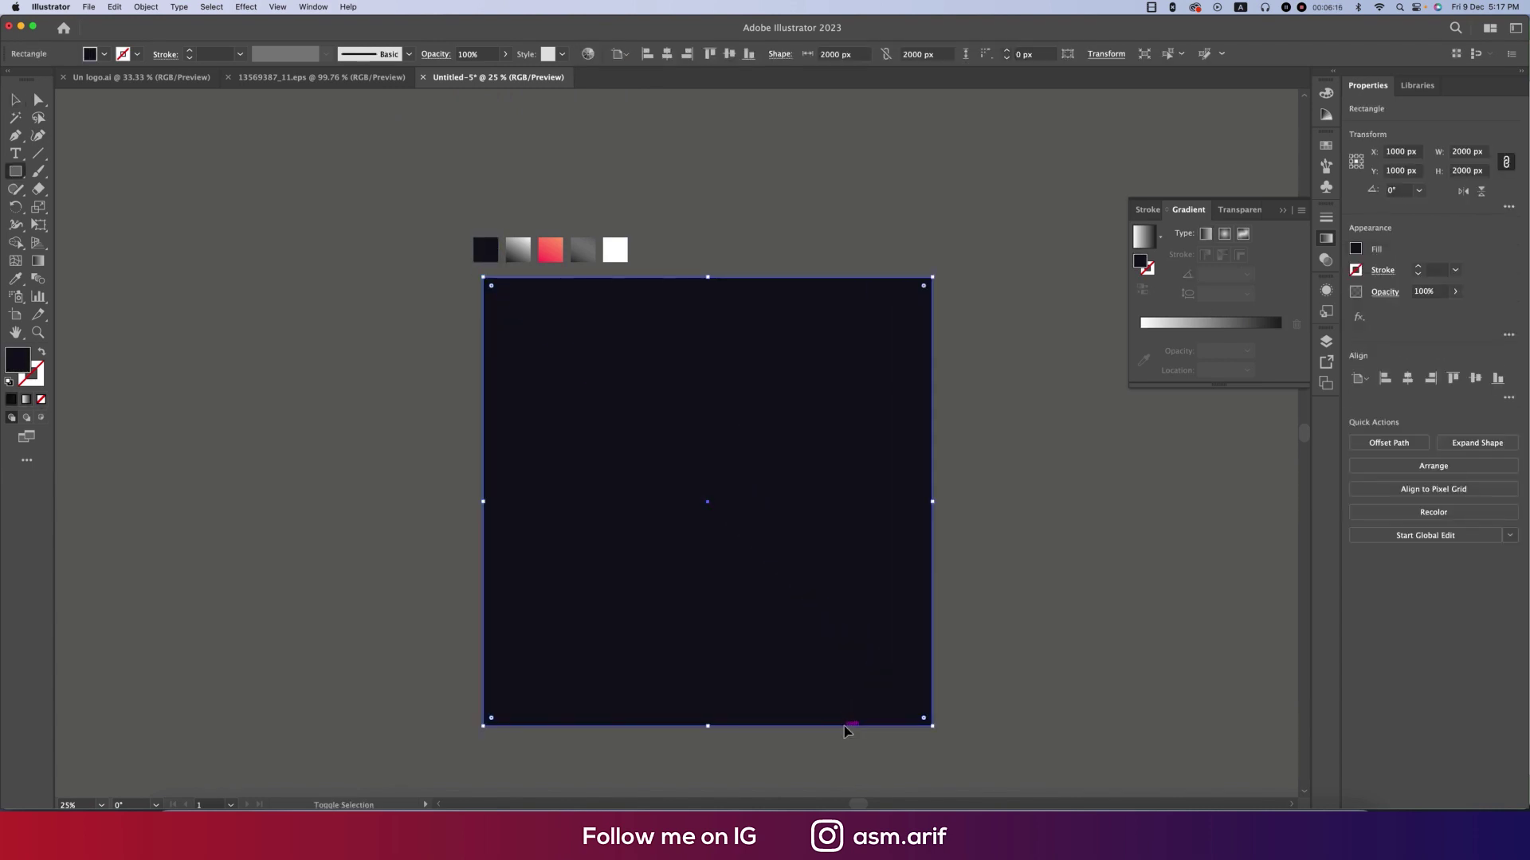
pyautogui.press('super+shift+bracketleft')
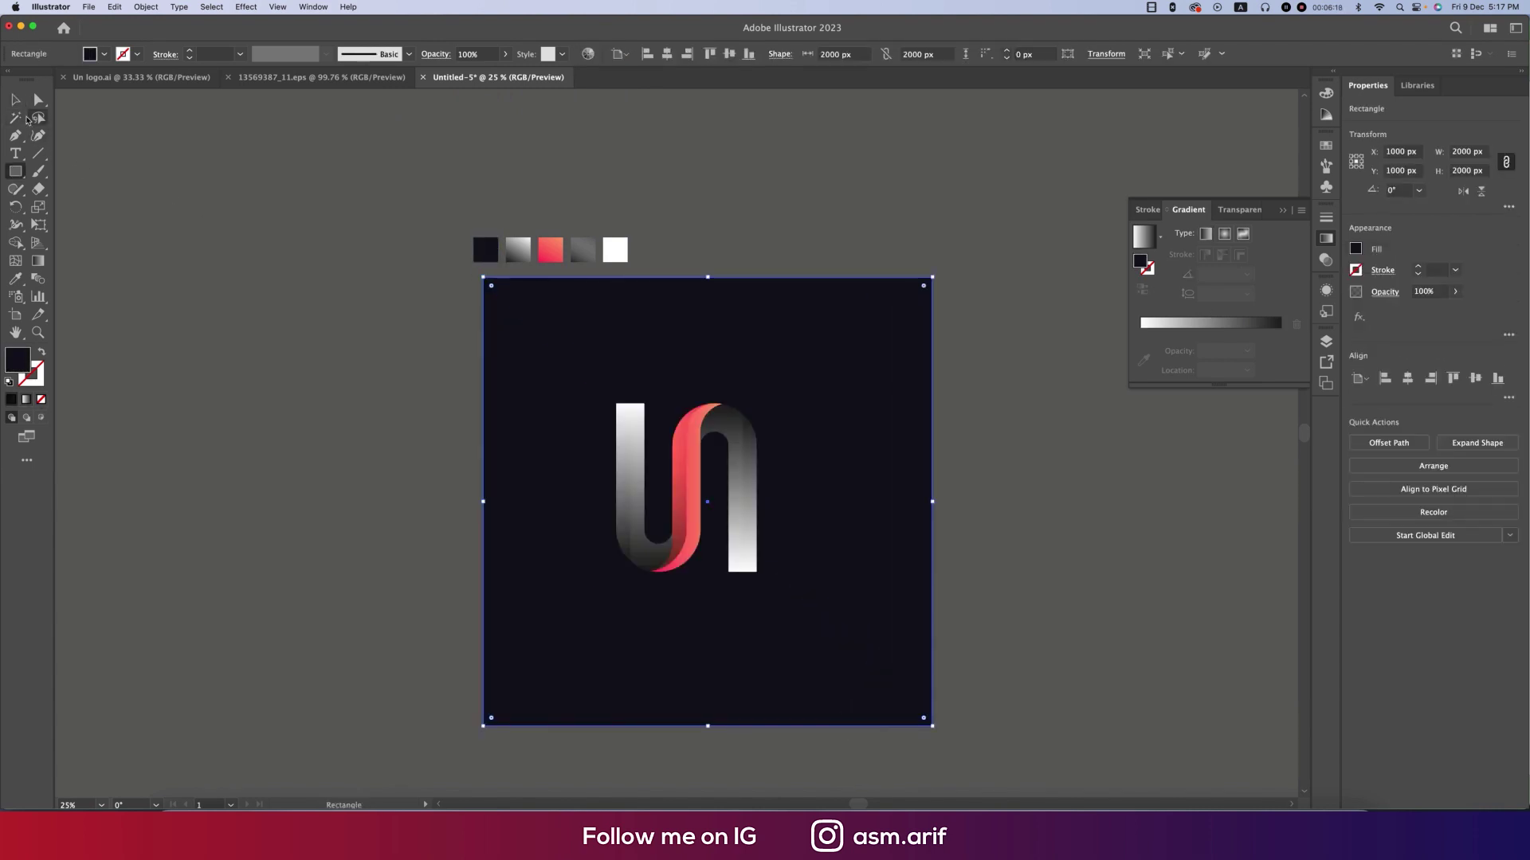
# - Group all the logo pieces without the background and centre the group horizontally and vertically on the artboard
pyautogui.press('v')
pyautogui.click(420, 461)
pyautogui.scroll(1, 420, 462)
pyautogui.press('super+a')
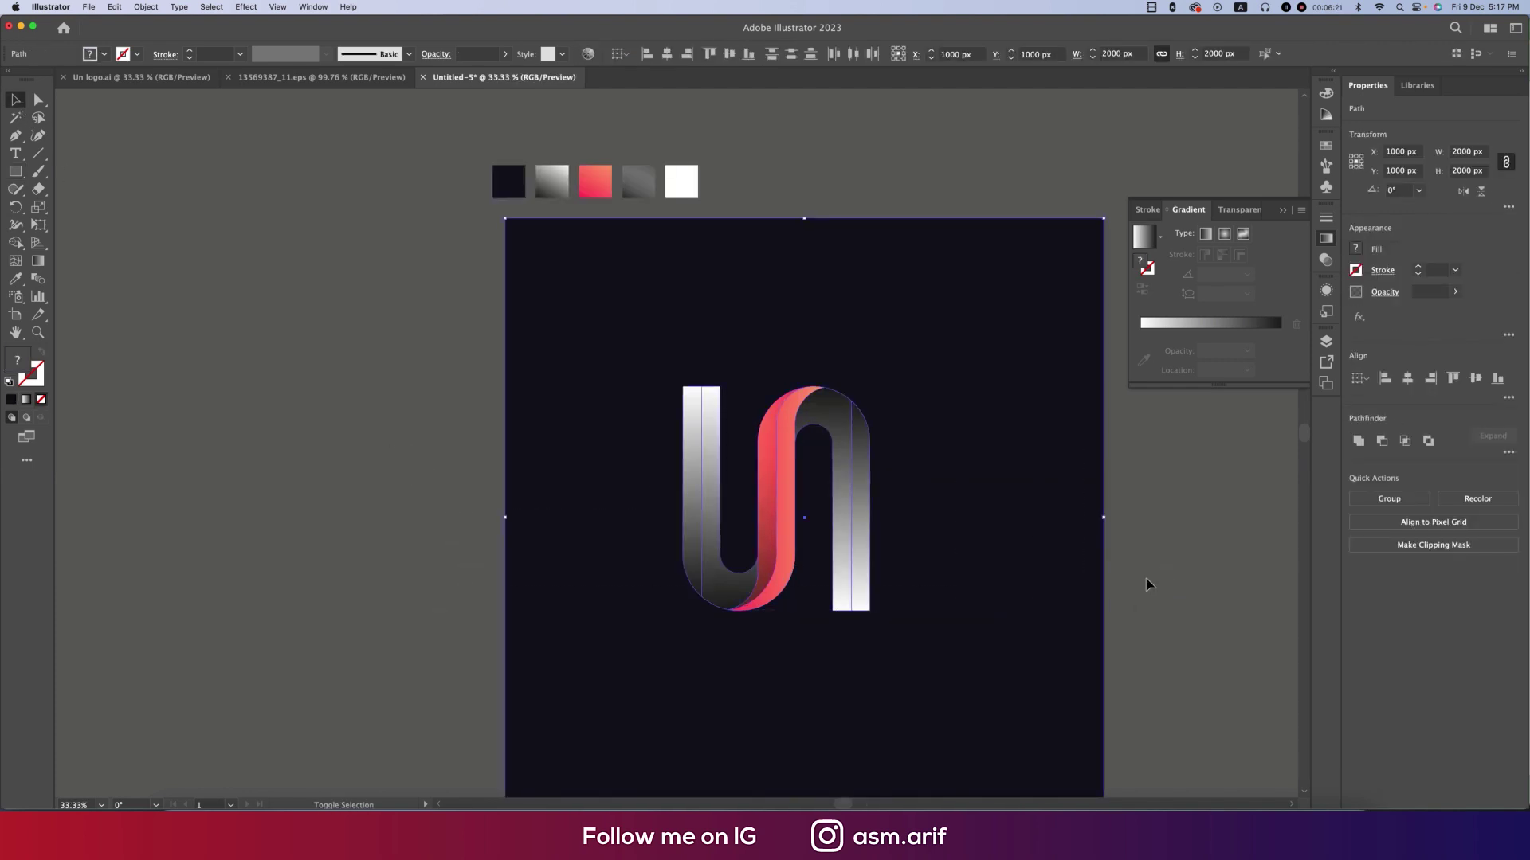
pyautogui.keyDown('shift'); pyautogui.click(1040, 658); pyautogui.keyUp('shift')
pyautogui.moveTo(1025, 663); pyautogui.dragTo(830, 584)
pyautogui.press('super+g')
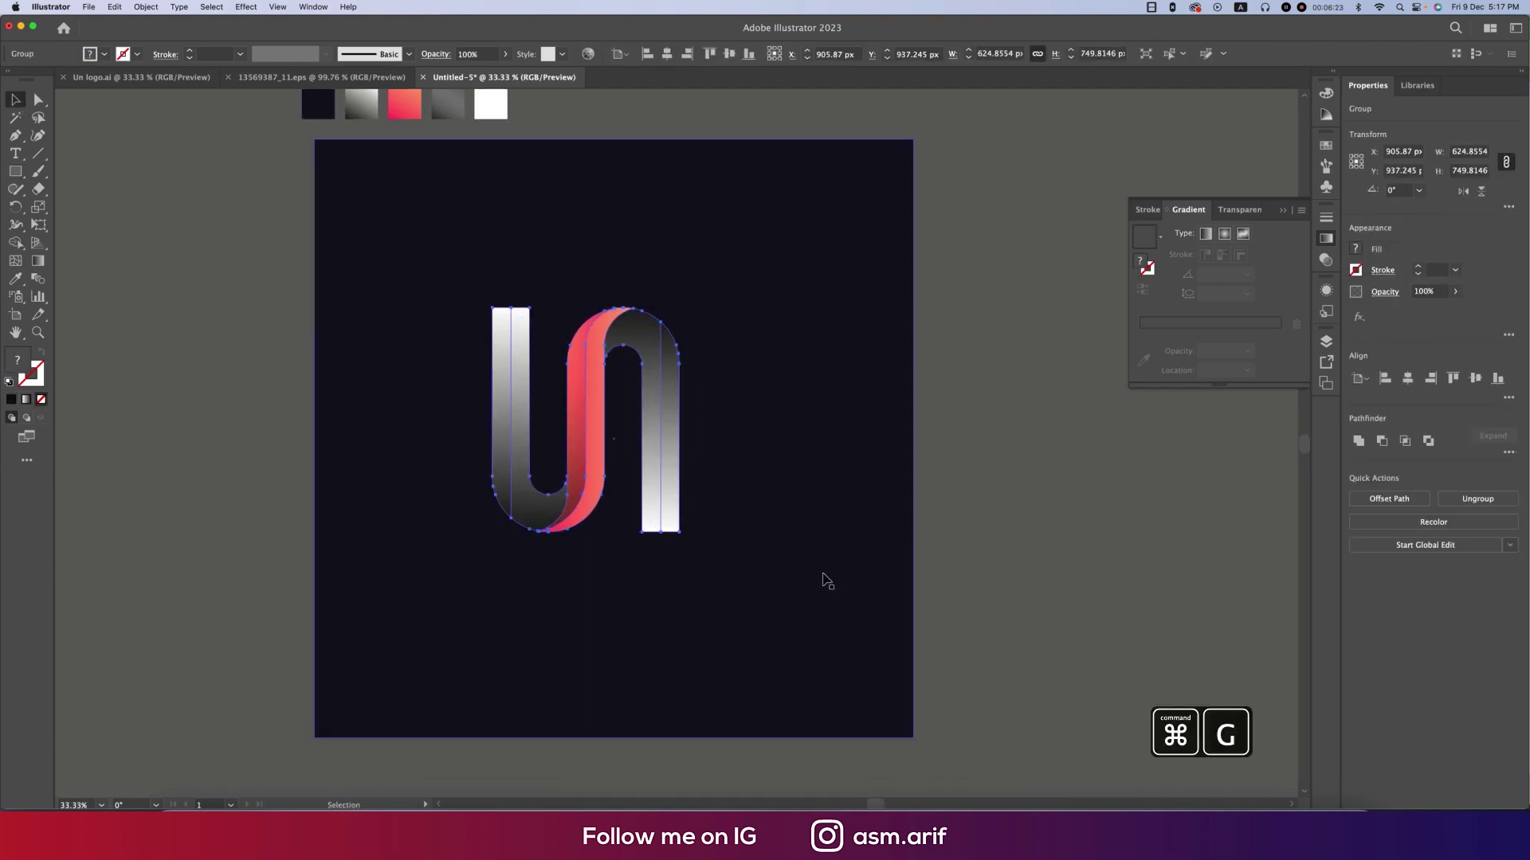
pyautogui.click(729, 53)
pyautogui.click(666, 54)
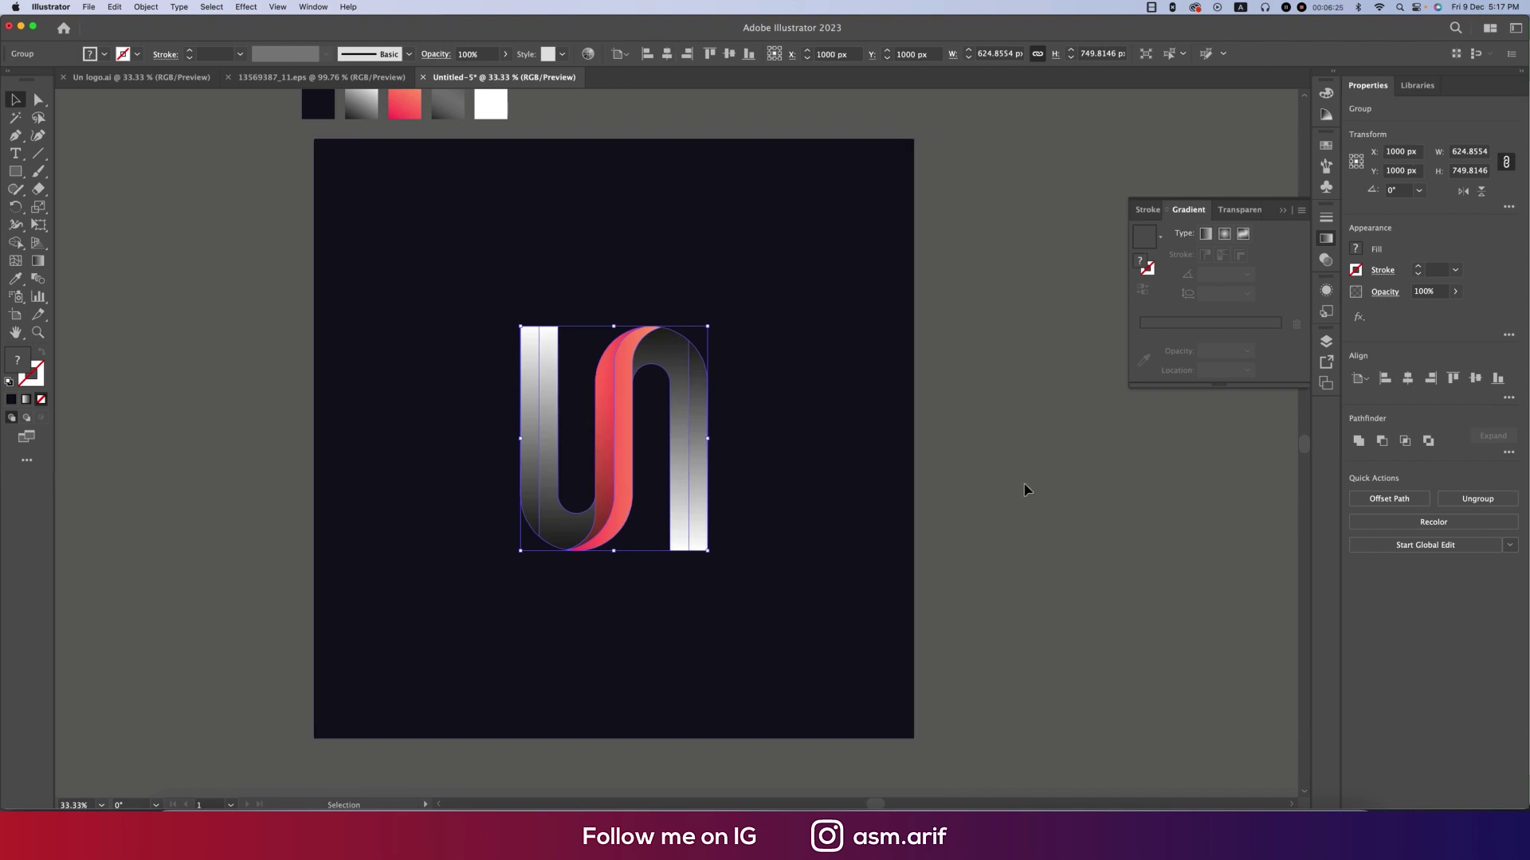
pyautogui.click(1024, 488)
# - Ungroup the centred logo into its separate pieces
pyautogui.scroll(-1, 1022, 485)
pyautogui.scroll(2, 679, 410)
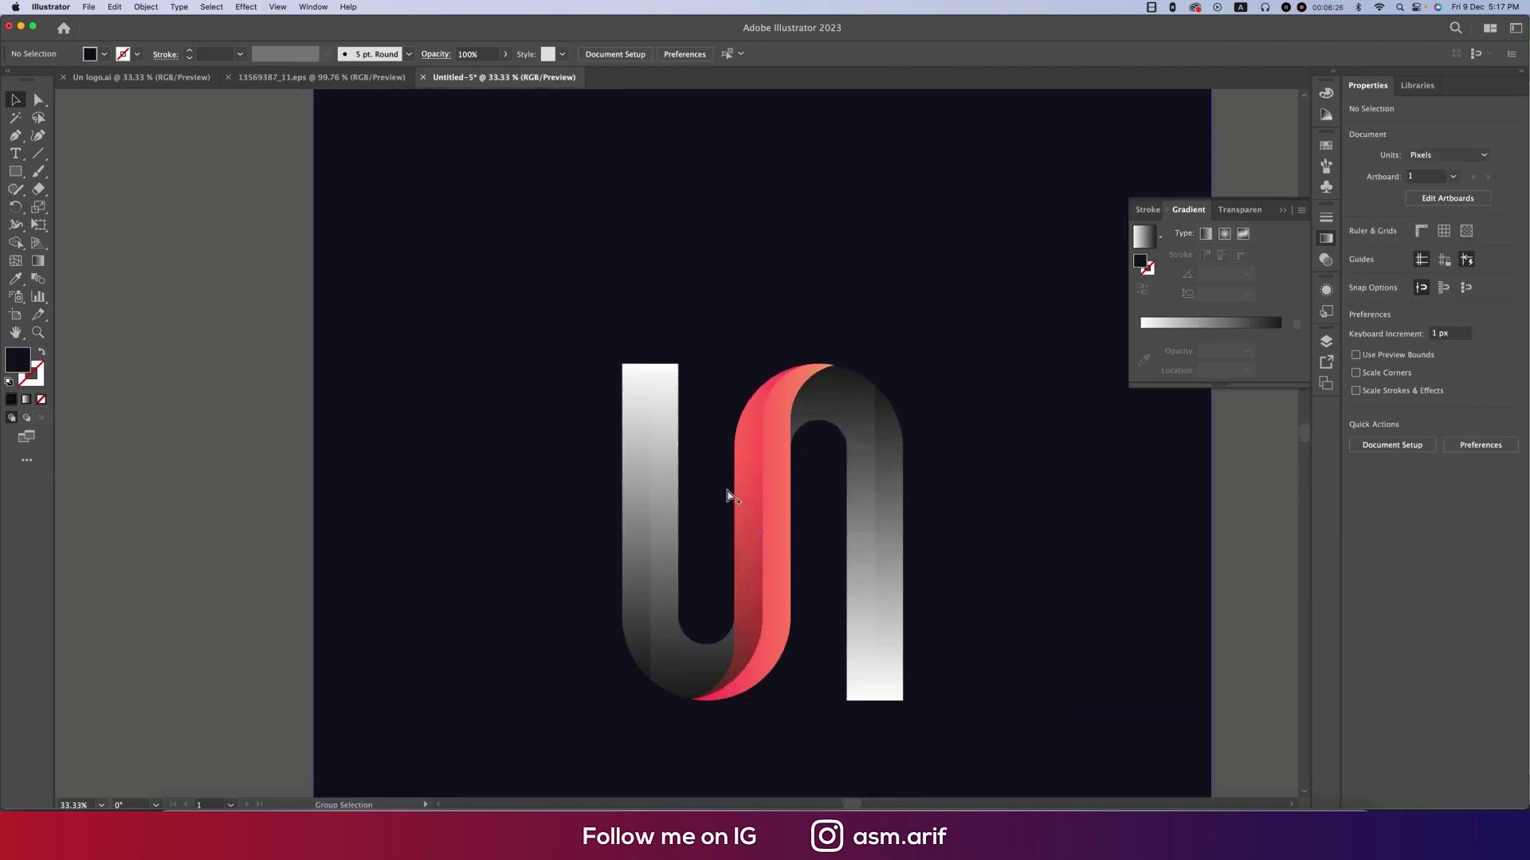
pyautogui.click(679, 410)
pyautogui.rightClick(674, 404)
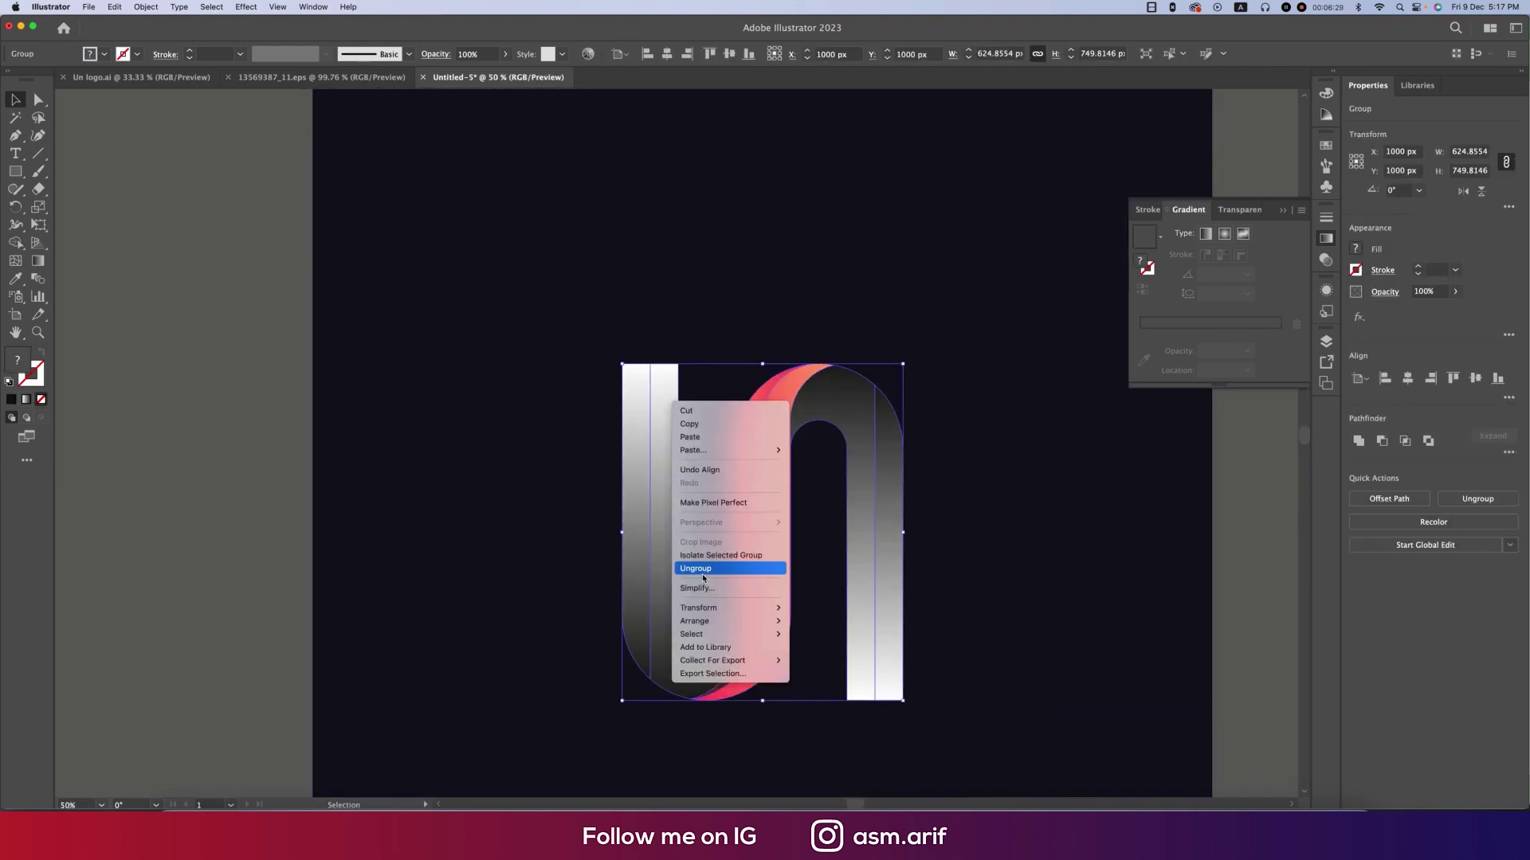
pyautogui.press('Return')
# - Round the upper outer corners of both U strips fully so the stem ends in a semicircle
pyautogui.scroll(1, 642, 403)
pyautogui.click(625, 404)
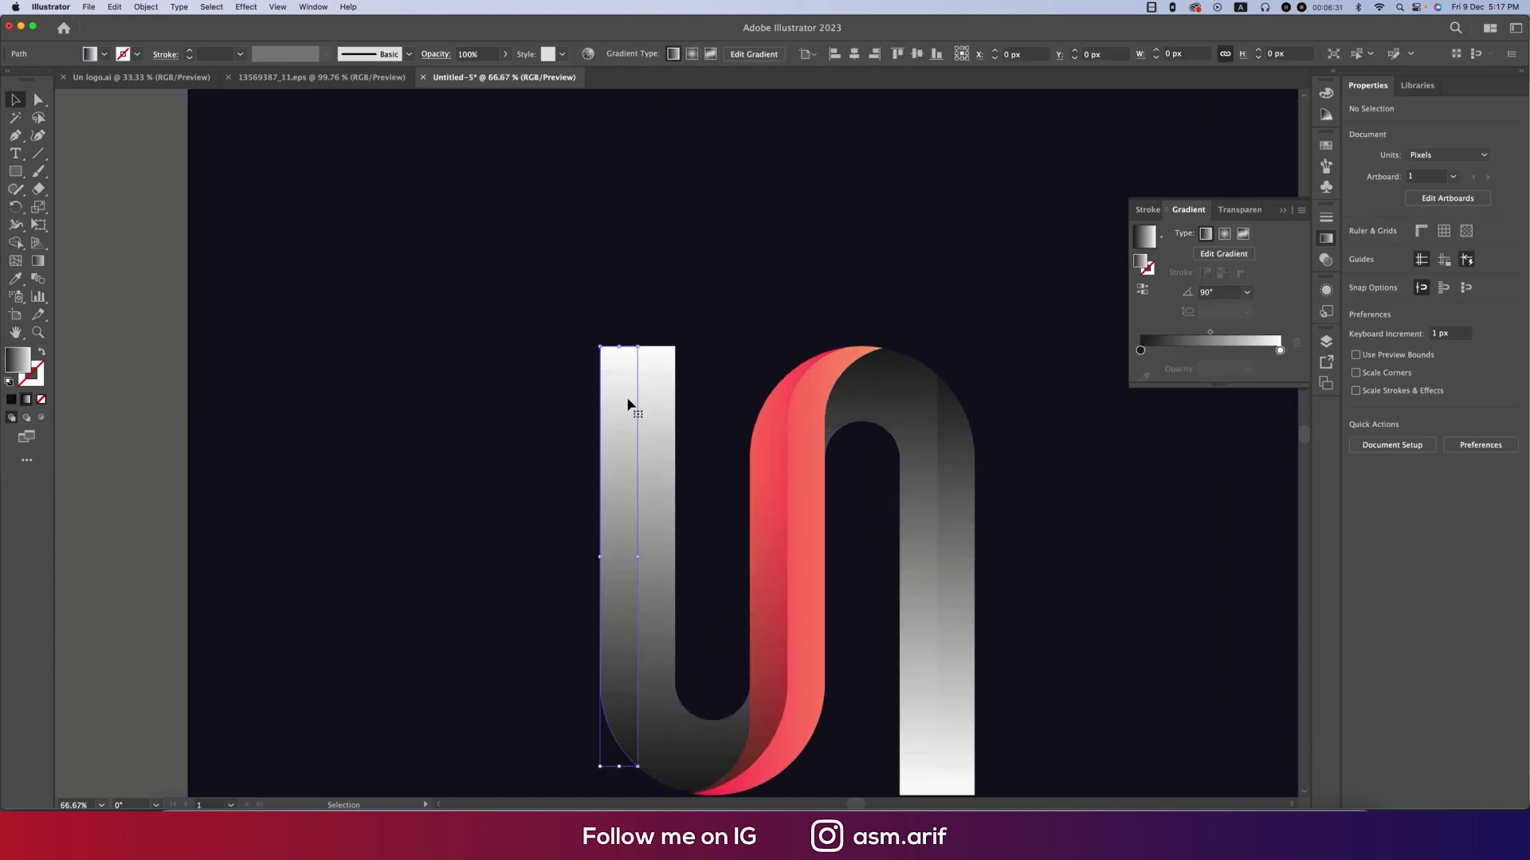
pyautogui.press('a')
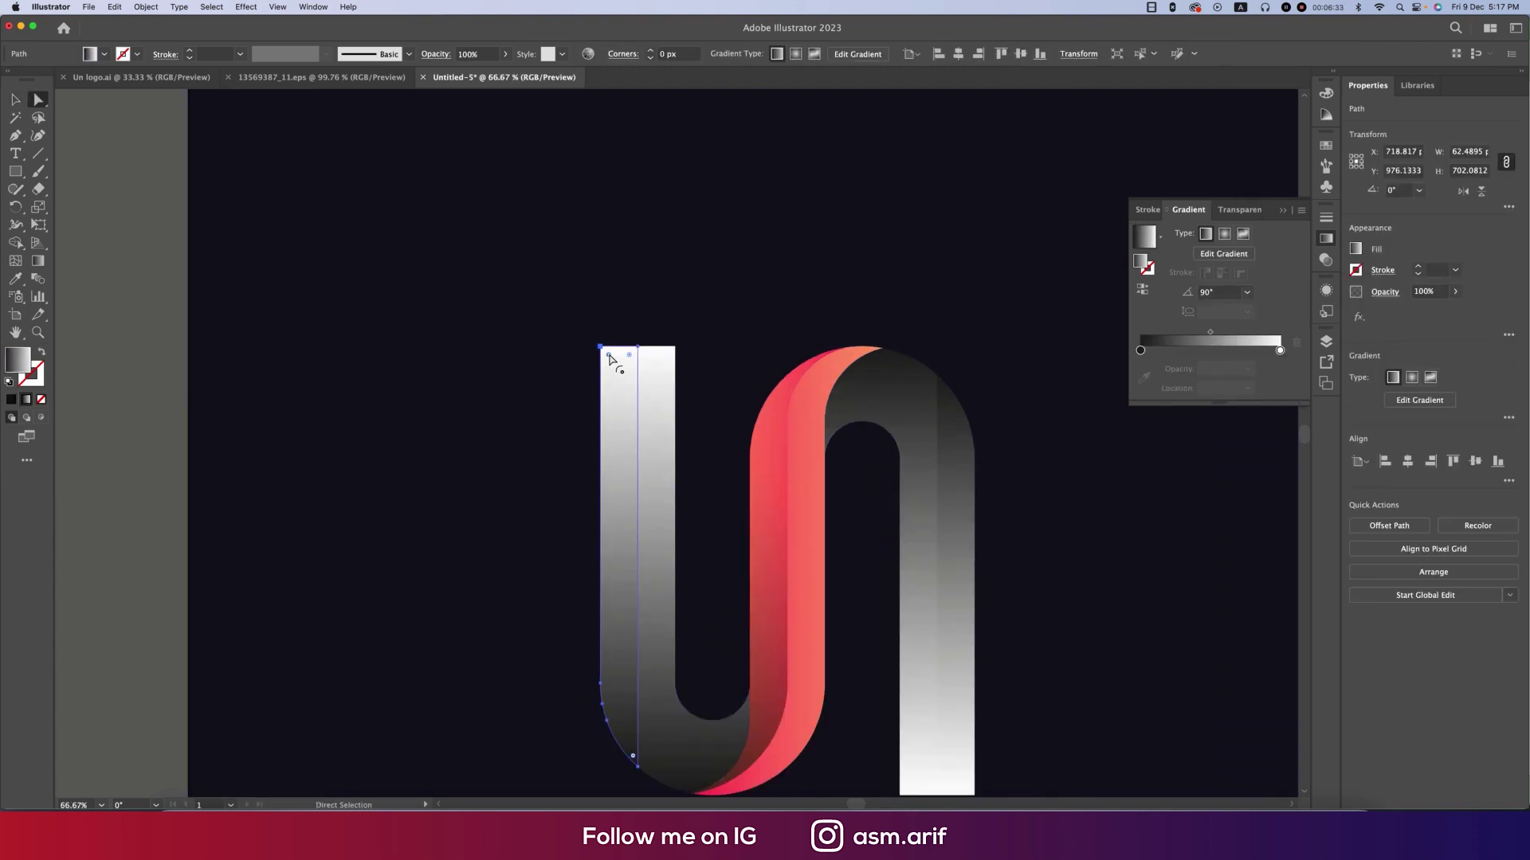
pyautogui.moveTo(609, 357); pyautogui.dragTo(647, 453)
pyautogui.scroll(-5, 860, 536)
pyautogui.hscroll(4, 861, 536)
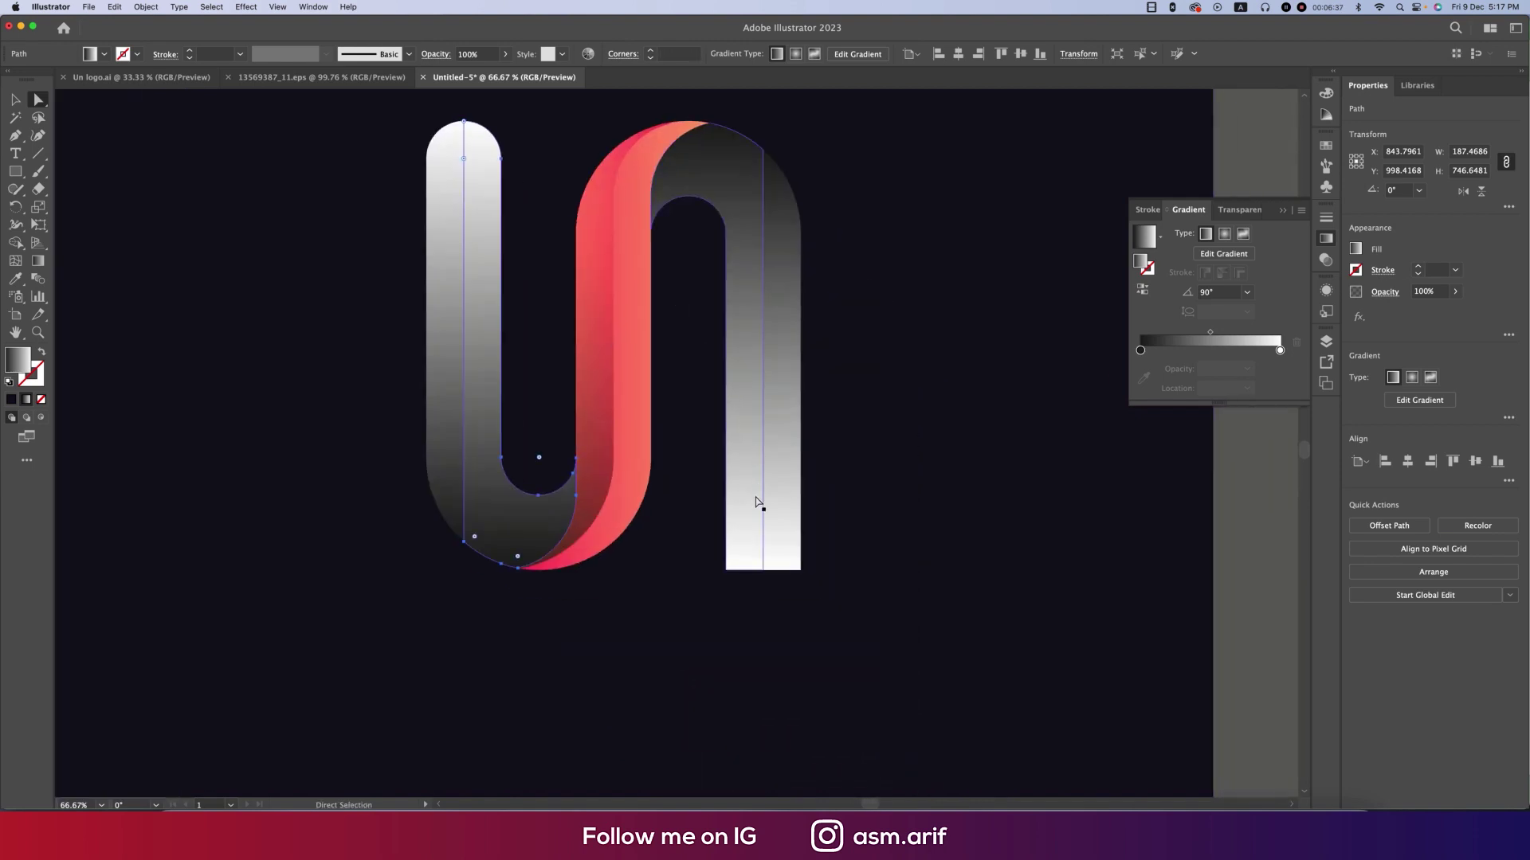
# - Round the lower outer corners of both N strips fully so the stem ends in a semicircle
pyautogui.click(746, 549)
pyautogui.moveTo(735, 565); pyautogui.dragTo(682, 472)
pyautogui.hotkey('ctrl', '-')
pyautogui.hotkey('ctrl', '-')
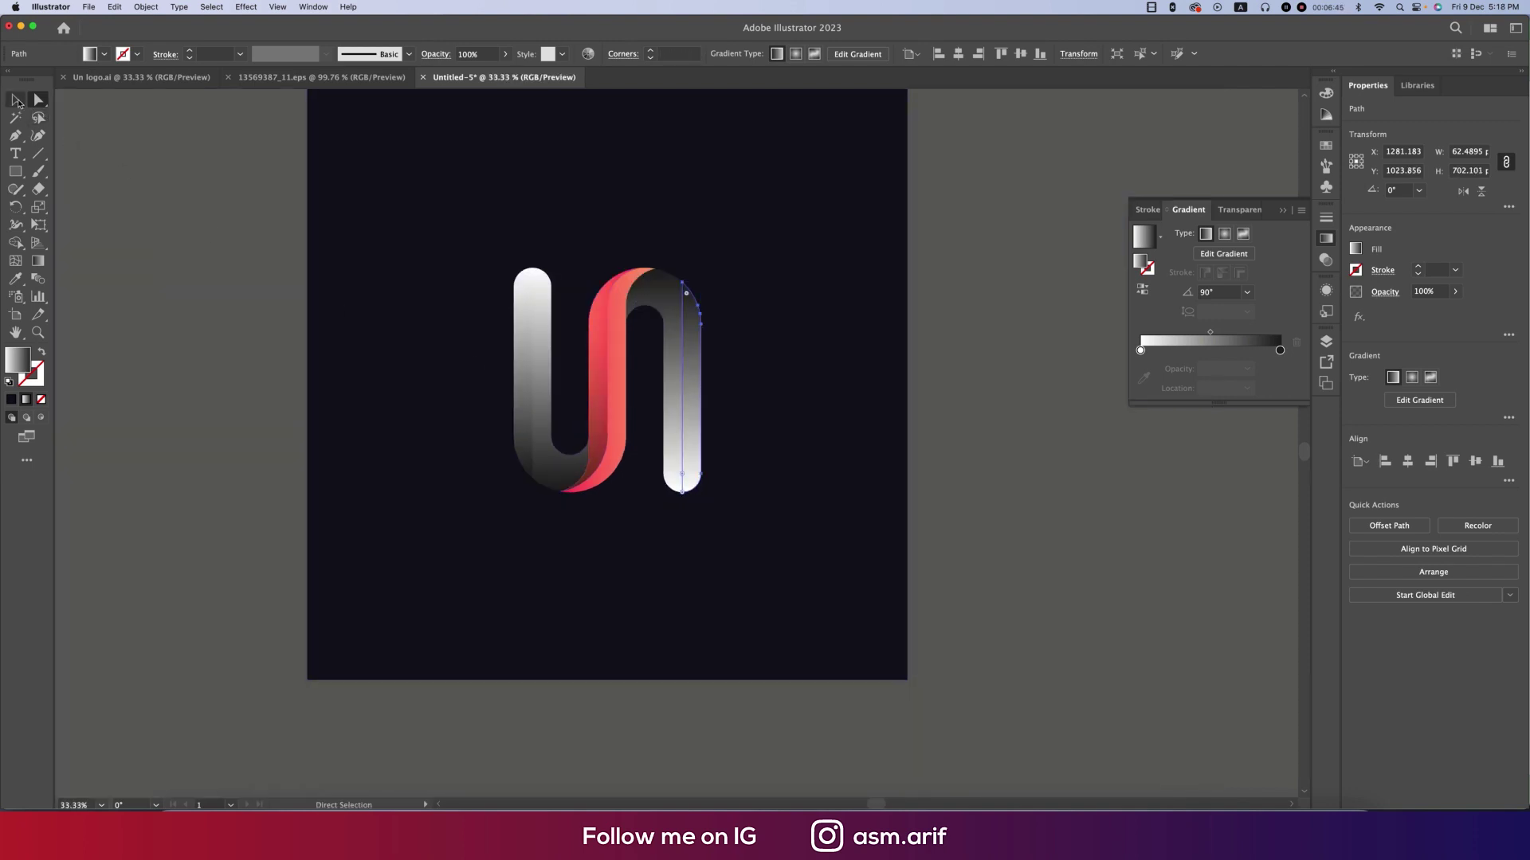
pyautogui.click(16, 101)
pyautogui.click(165, 232)
# - In the Un logo.ai document, enter the text group and select the UNITED title together with the YOUR SLOGAN line
pyautogui.hotkey('ctrl', '-')
pyautogui.moveTo(263, 263); pyautogui.dragTo(378, 396)
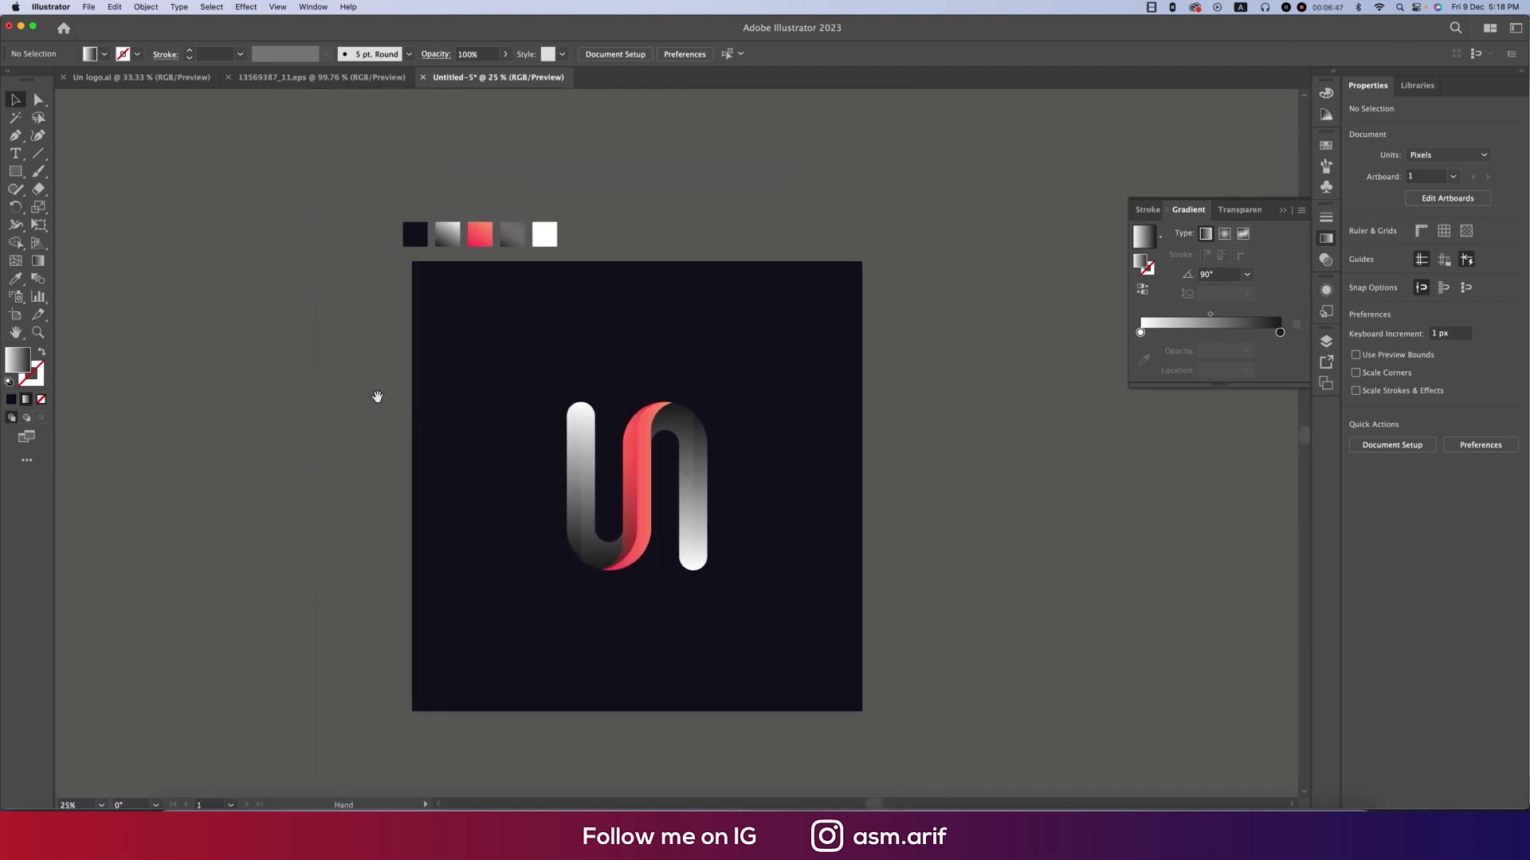
pyautogui.click(140, 78)
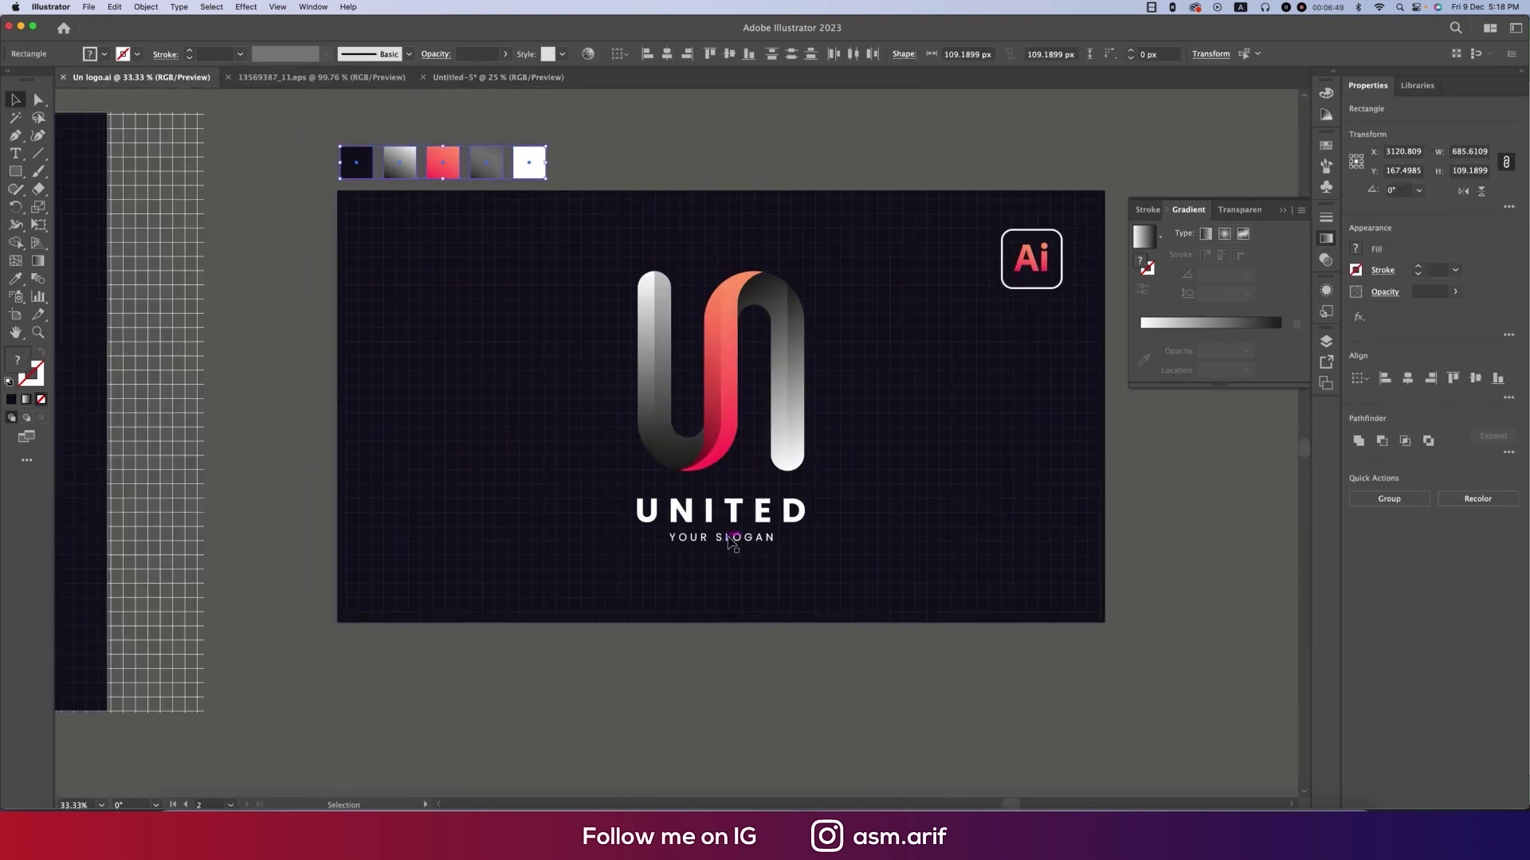
pyautogui.click(733, 514)
pyautogui.doubleClick(733, 514)
pyautogui.click(734, 513)
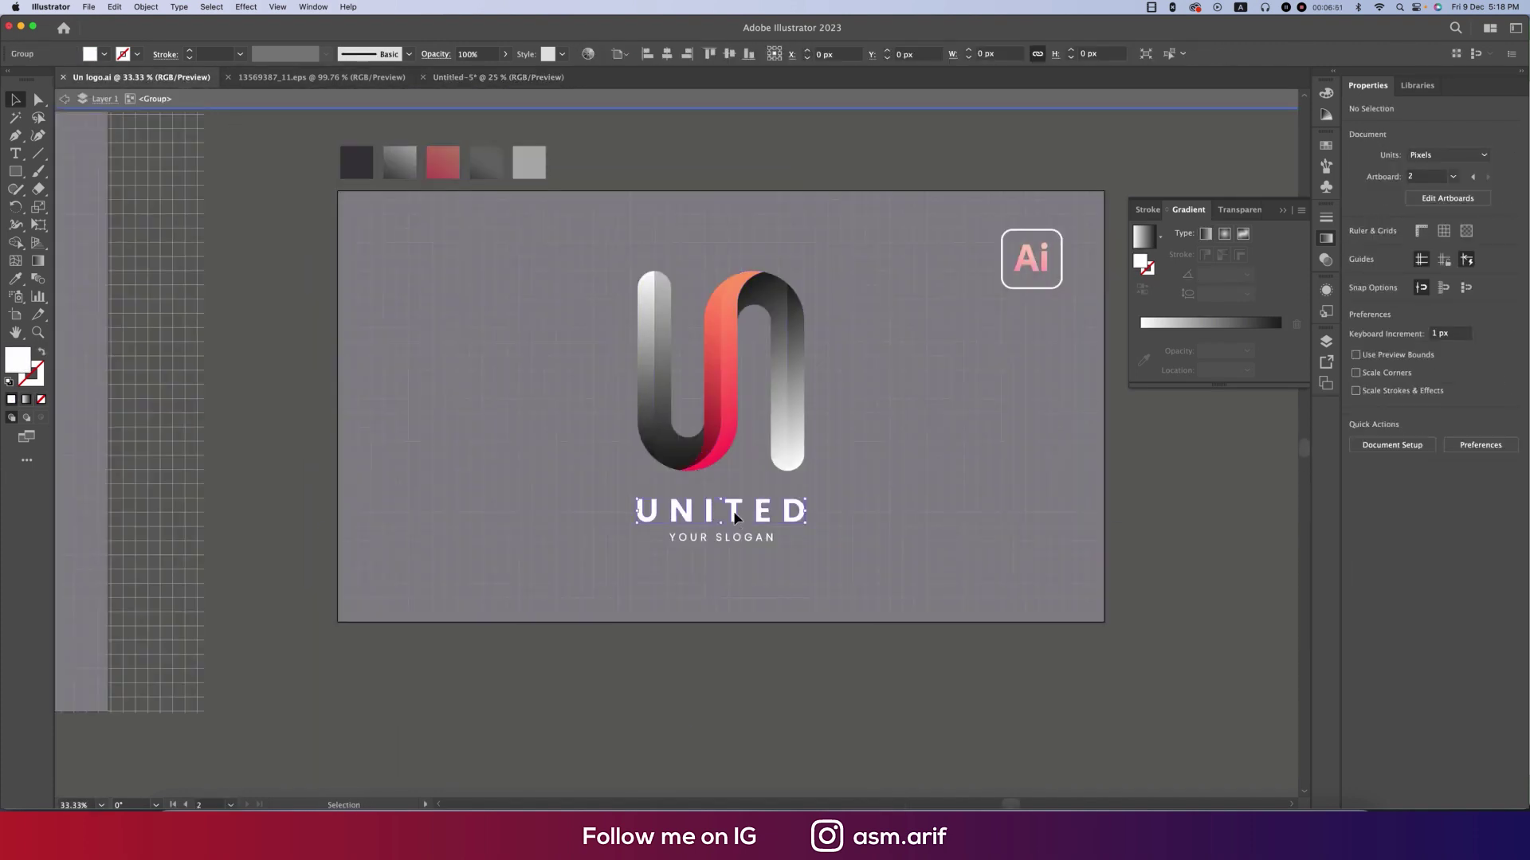
pyautogui.keyDown('shift'); pyautogui.click(738, 540); pyautogui.keyUp('shift')
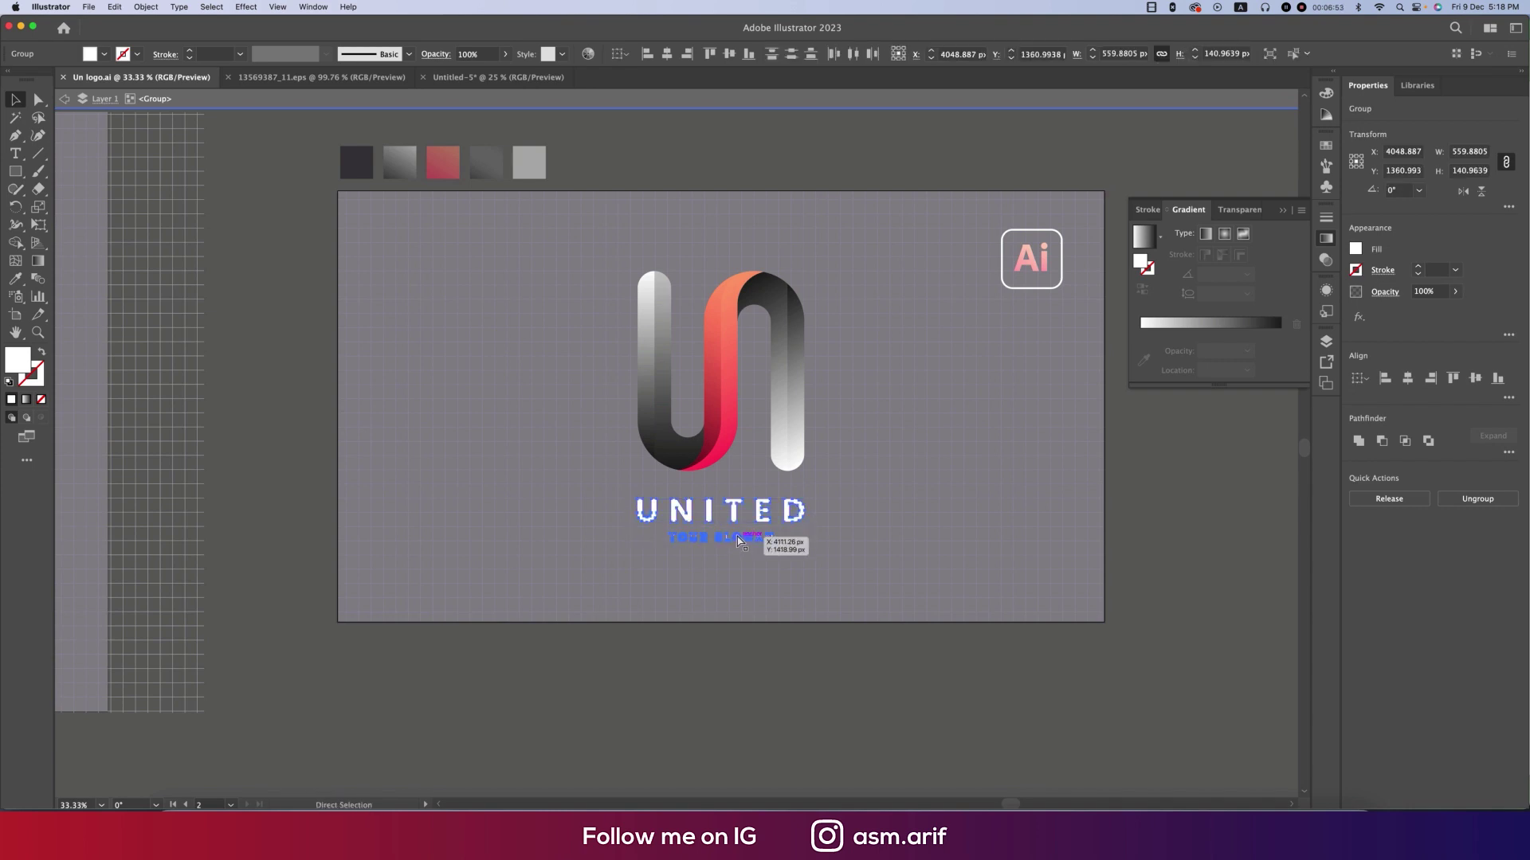